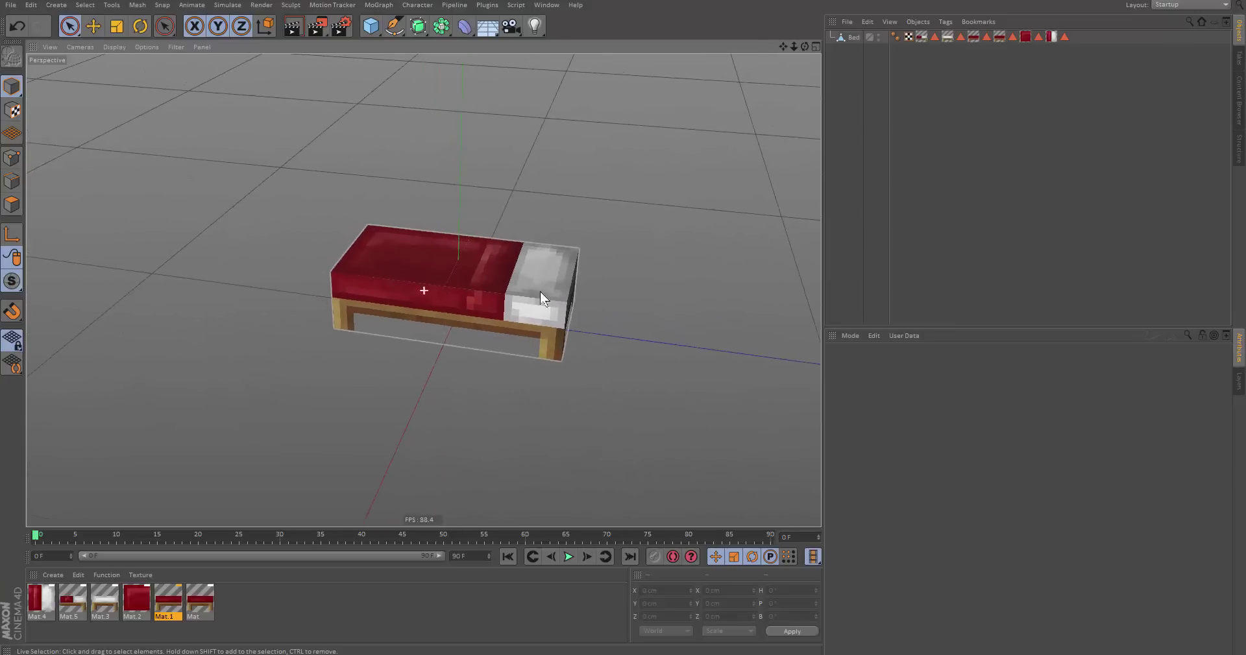
# Inspect the red bed model from several sides and switch to the open Village project
pyautogui.keyDown('alt'); pyautogui.moveTo(440, 253); pyautogui.dragTo(508, 294); pyautogui.keyUp('alt')
pyautogui.click(501, 301)
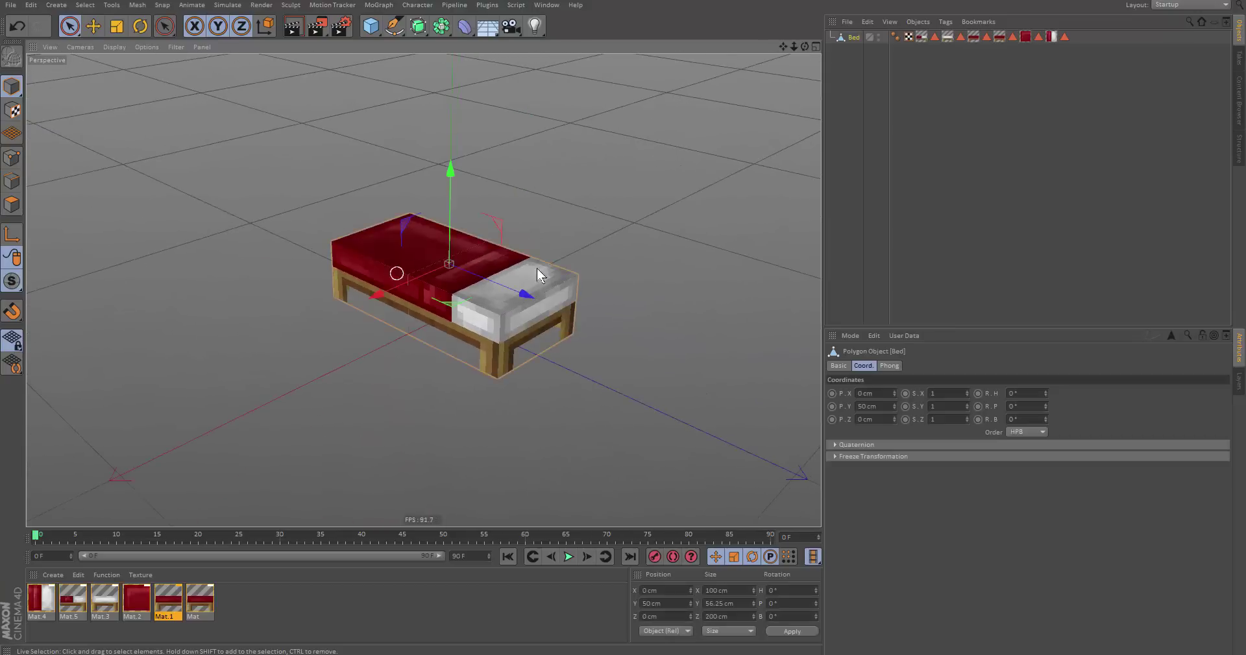
pyautogui.keyDown('alt'); pyautogui.moveTo(606, 336); pyautogui.dragTo(487, 181); pyautogui.keyUp('alt')
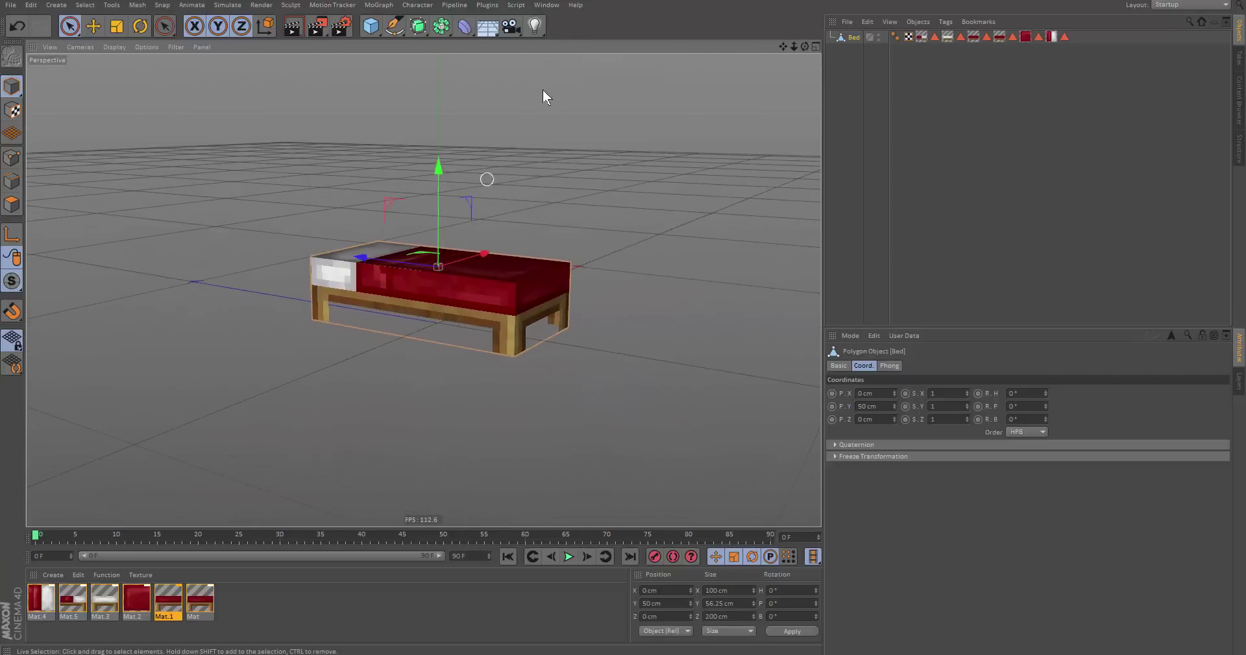
pyautogui.click(547, 4)
pyautogui.click(559, 325)
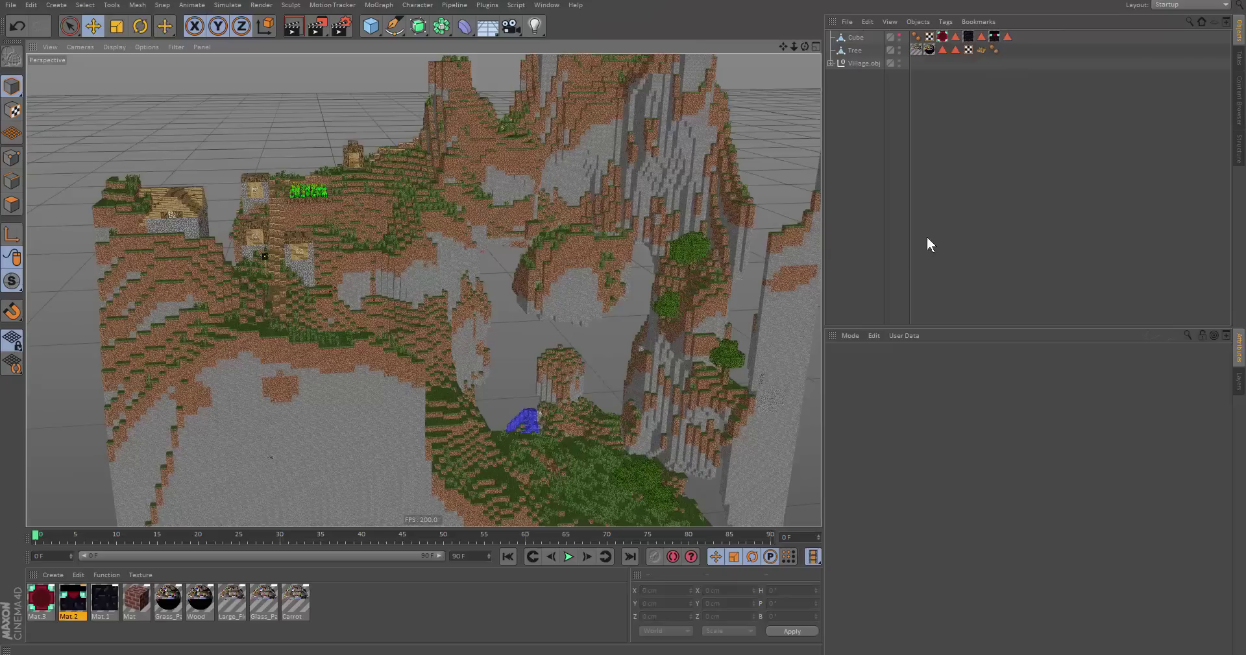
pyautogui.keyDown('alt'); pyautogui.moveTo(725, 366); pyautogui.dragTo(550, 336); pyautogui.keyUp('alt')
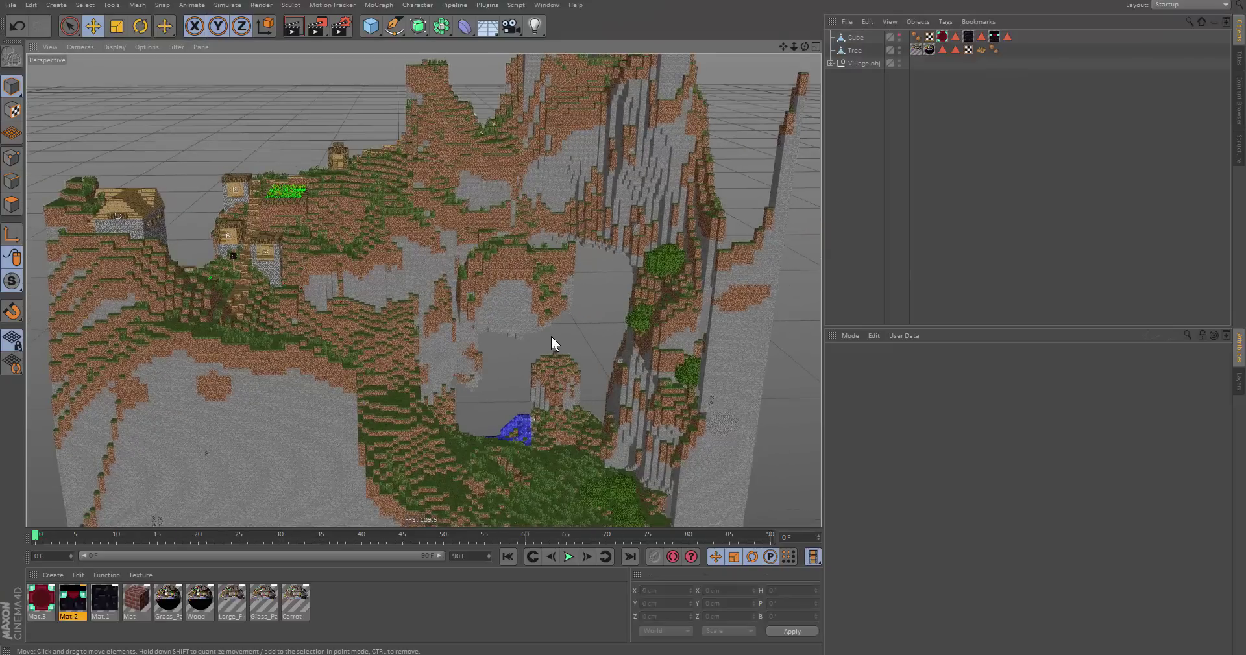
# Save the project as Village in the Saves folder inside the Cinema 4D folder
pyautogui.click(11, 8)
pyautogui.click(40, 112)
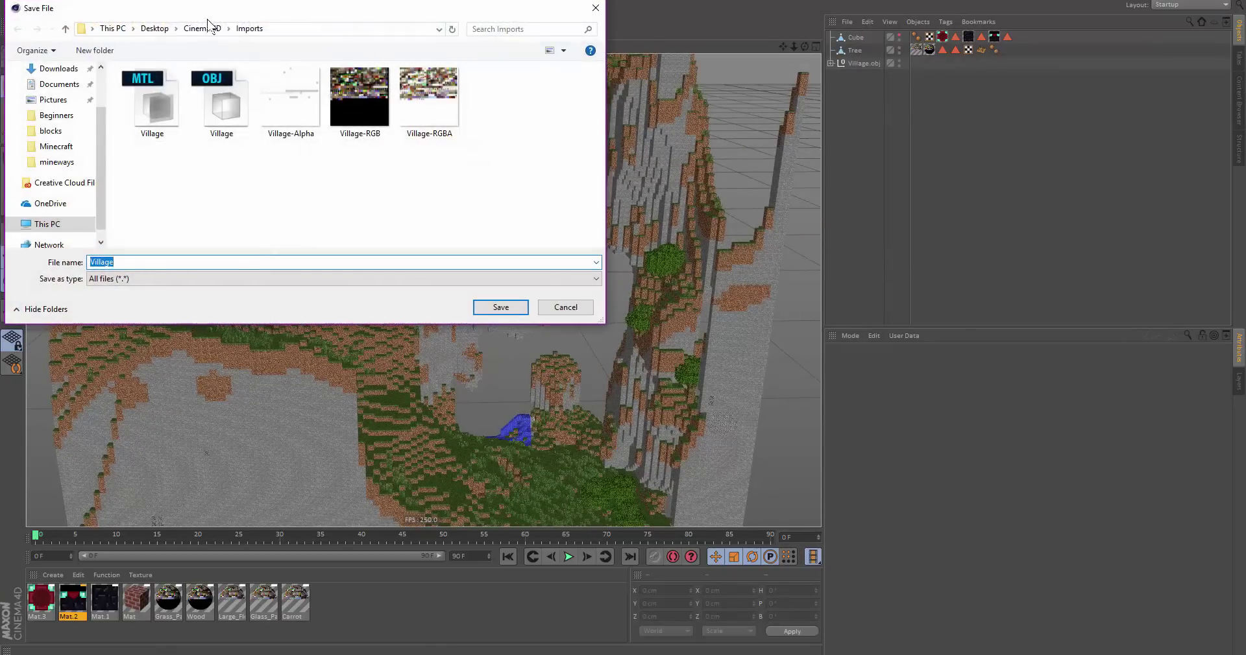
pyautogui.click(204, 28)
pyautogui.doubleClick(166, 105)
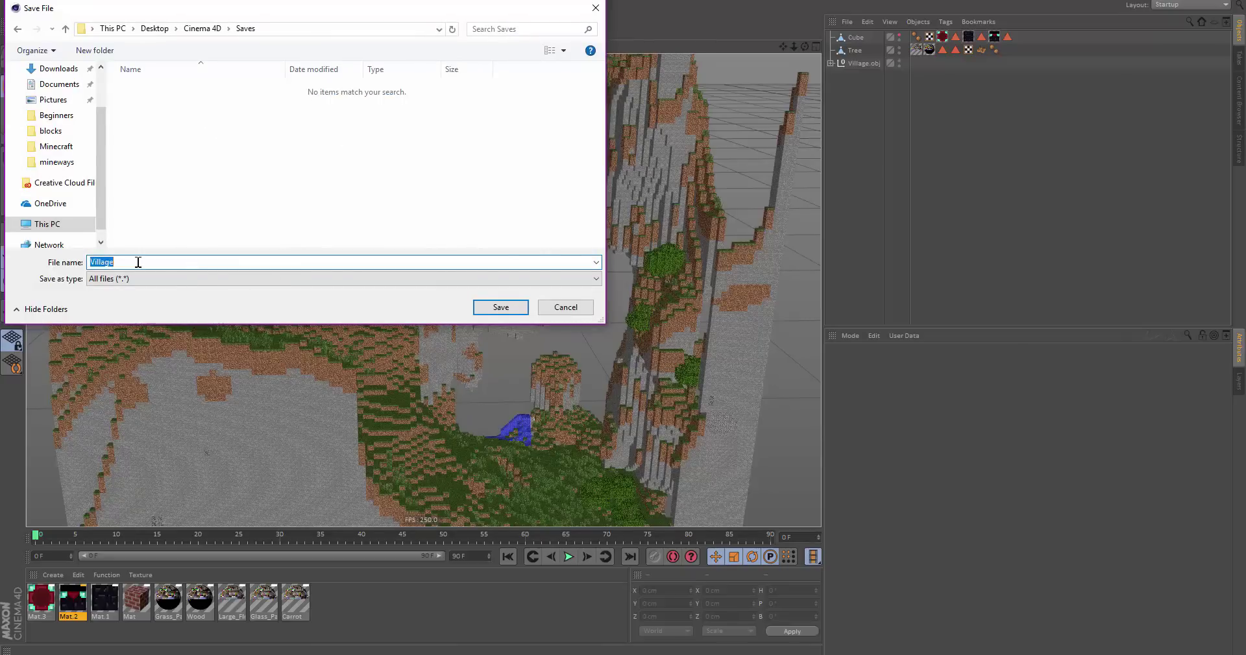
pyautogui.press('Return')
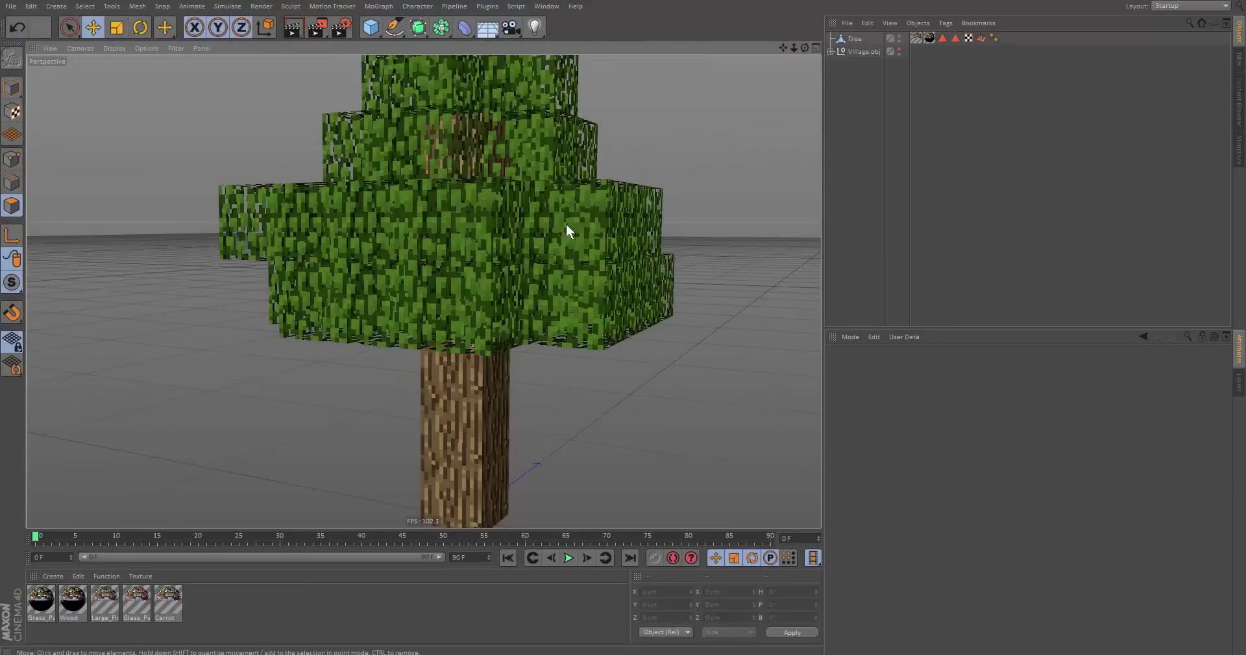
# Hide and reshow the tree, and add a cube primitive at the tree's base
pyautogui.click(899, 37)
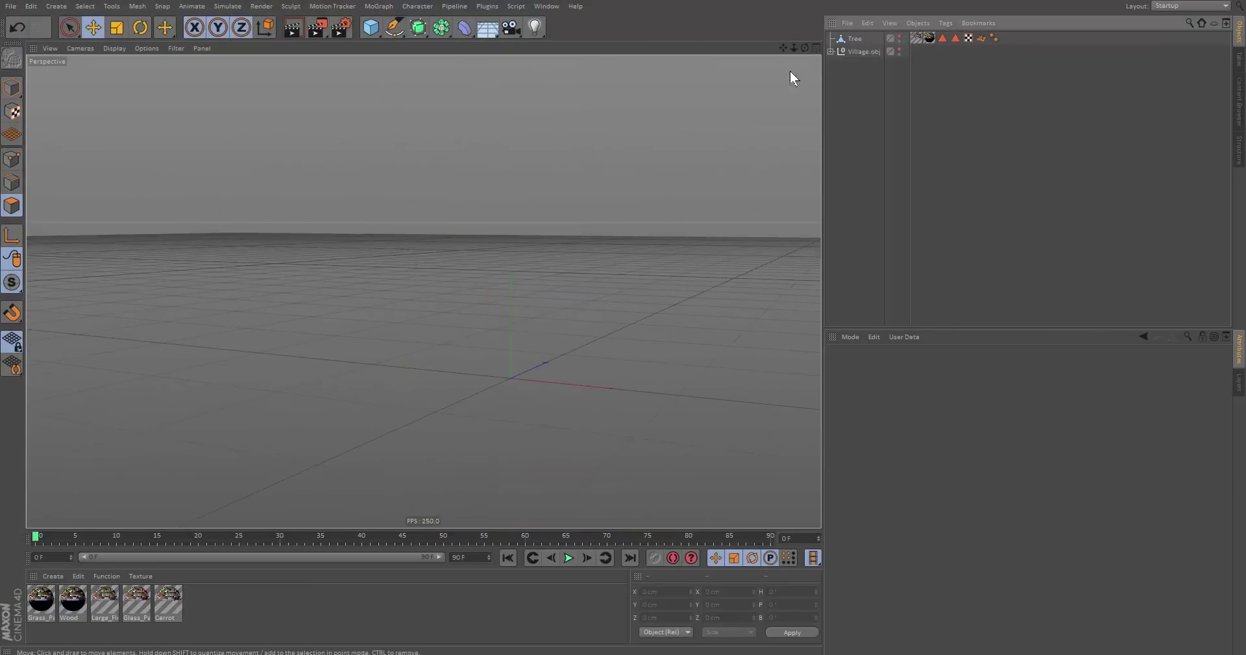
pyautogui.click(899, 37)
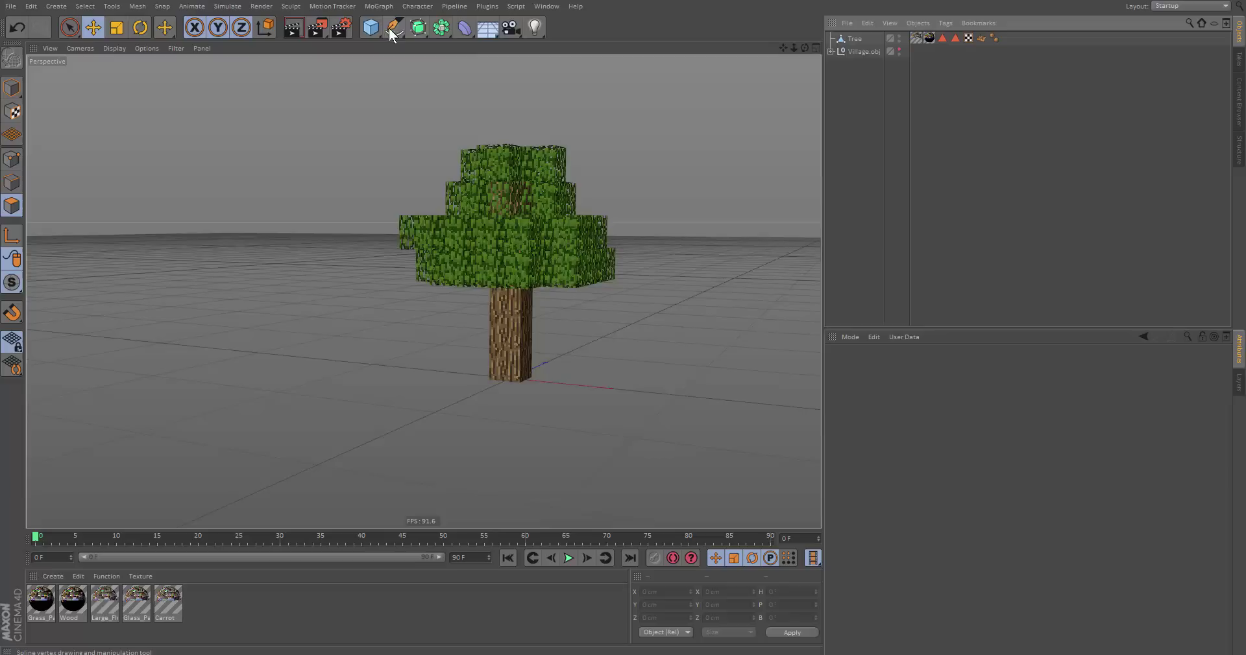
pyautogui.moveTo(381, 29); pyautogui.dragTo(503, 36)
pyautogui.keyDown('alt'); pyautogui.moveTo(541, 337); pyautogui.dragTo(656, 280, button='right'); pyautogui.keyUp('alt')
pyautogui.keyDown('alt'); pyautogui.moveTo(430, 348); pyautogui.dragTo(428, 332, button='middle'); pyautogui.keyUp('alt')
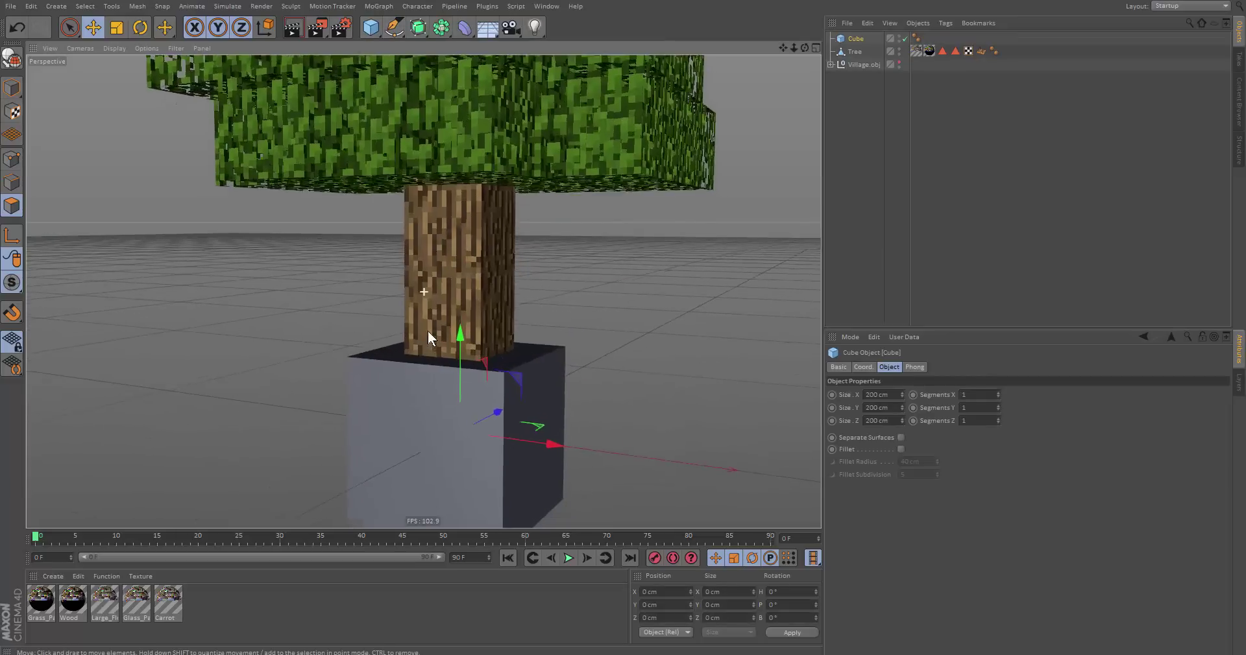
pyautogui.scroll(1, 428, 334)
# Set the cube's X, Y and Z sizes to 100 cm each
pyautogui.click(879, 395)
pyautogui.write('10')
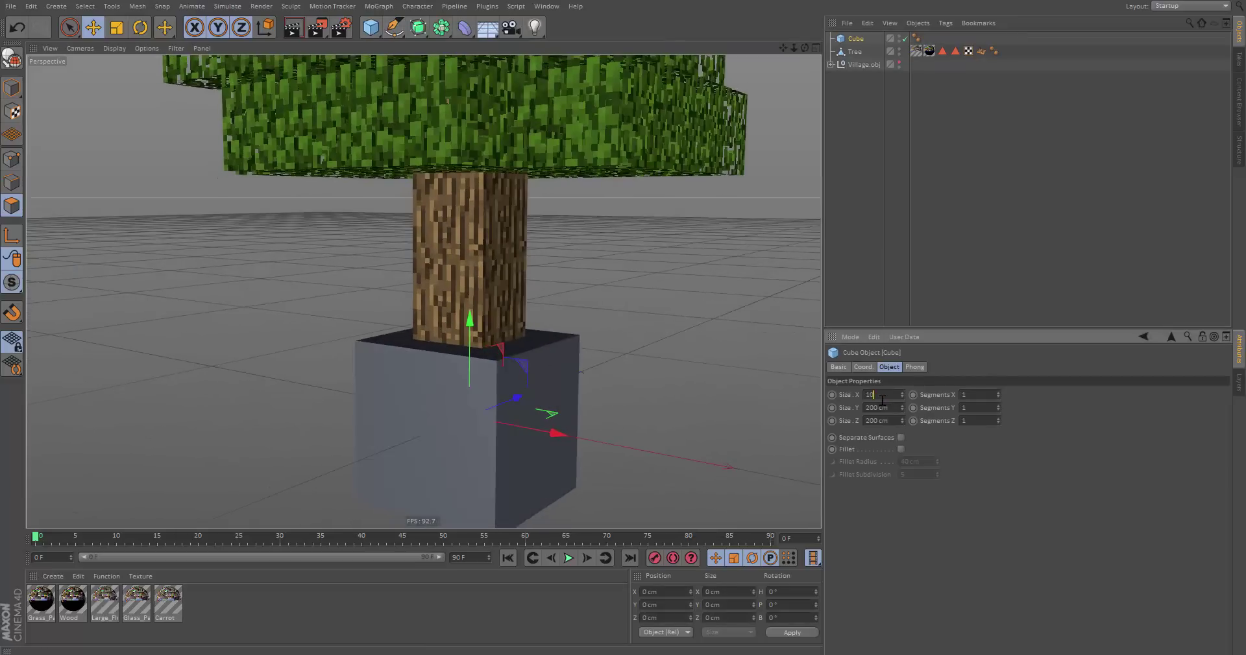
pyautogui.write('0')
pyautogui.press('Tab')
pyautogui.write('100')
pyautogui.press('Tab')
pyautogui.write('100')
pyautogui.press('Return')
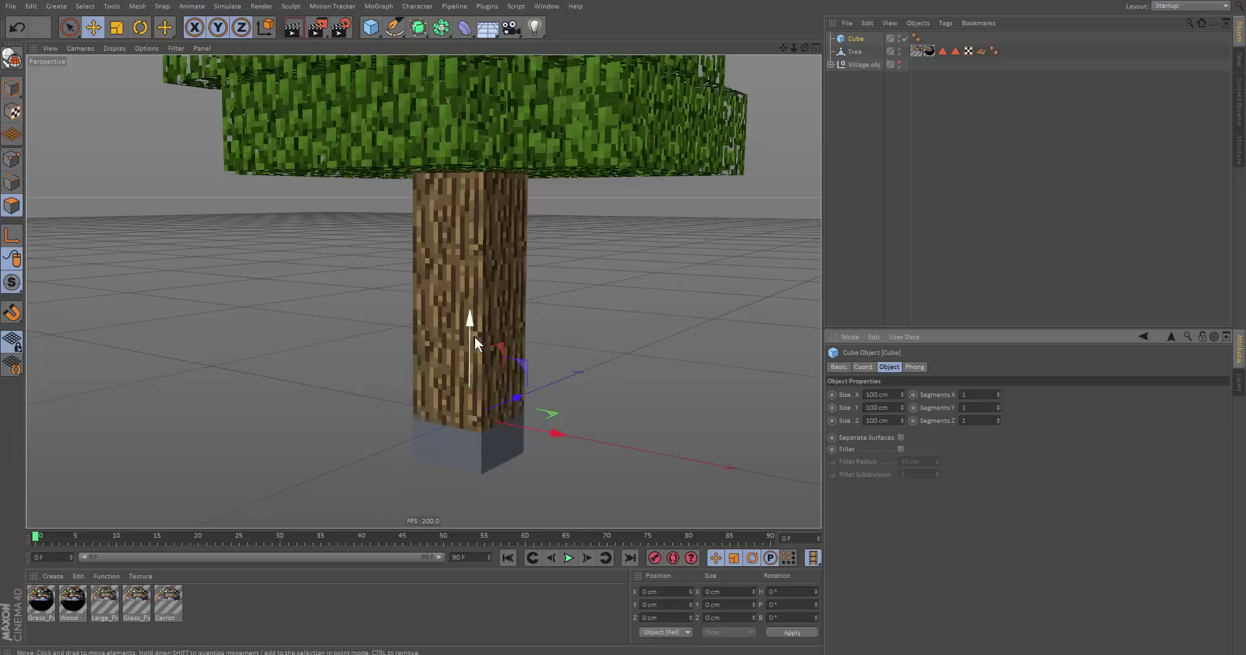
# Move the cube up along the Y axis into the base of the tree trunk and hide the tree
pyautogui.moveTo(474, 306)
pyautogui.mouseDown()
pyautogui.moveTo(474, 97)
pyautogui.moveTo(474, 293)
pyautogui.mouseUp()
pyautogui.keyDown('alt'); pyautogui.moveTo(433, 320); pyautogui.dragTo(445, 309, button='middle'); pyautogui.keyUp('alt')
pyautogui.keyDown('alt'); pyautogui.moveTo(433, 246); pyautogui.dragTo(565, 411); pyautogui.keyUp('alt')
pyautogui.click(898, 50)
pyautogui.doubleClick(306, 619)
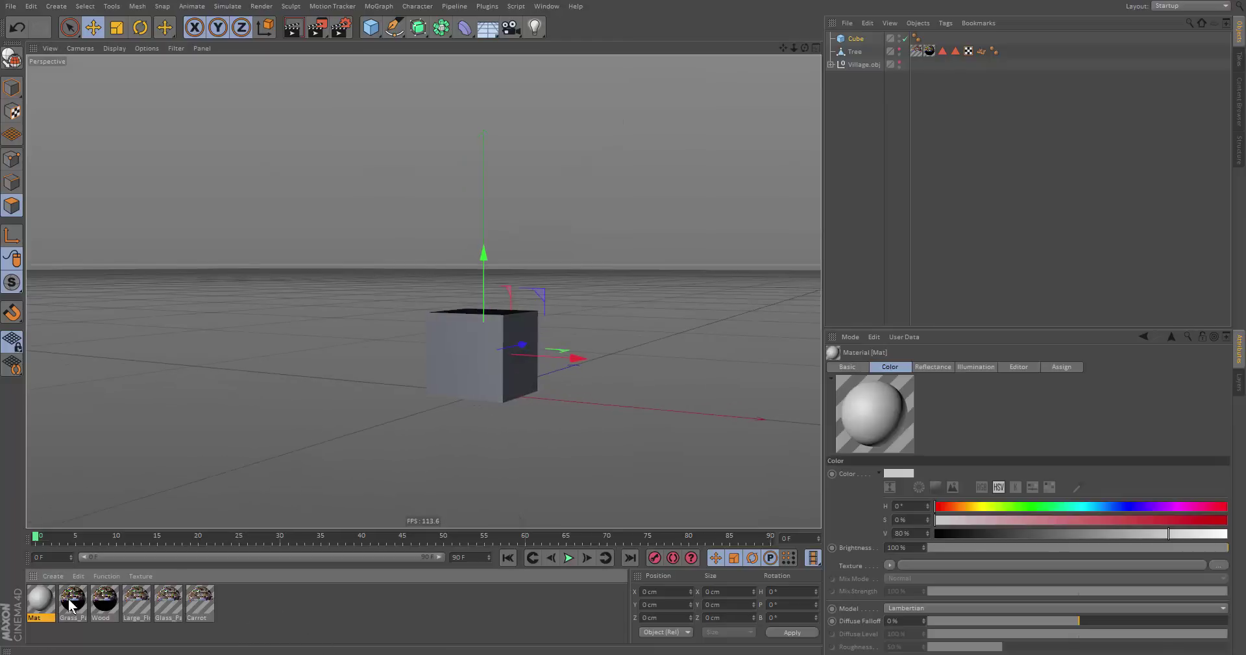
pyautogui.click(208, 607)
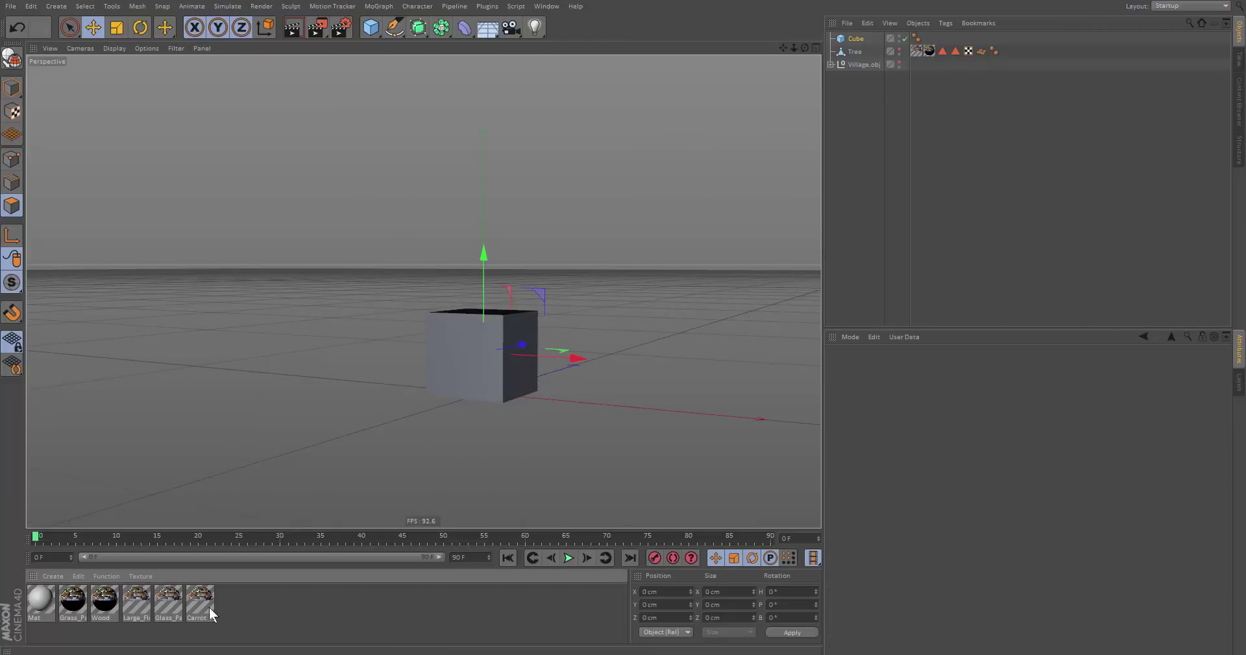
pyautogui.doubleClick(40, 600)
pyautogui.moveTo(204, 62); pyautogui.dragTo(719, 72)
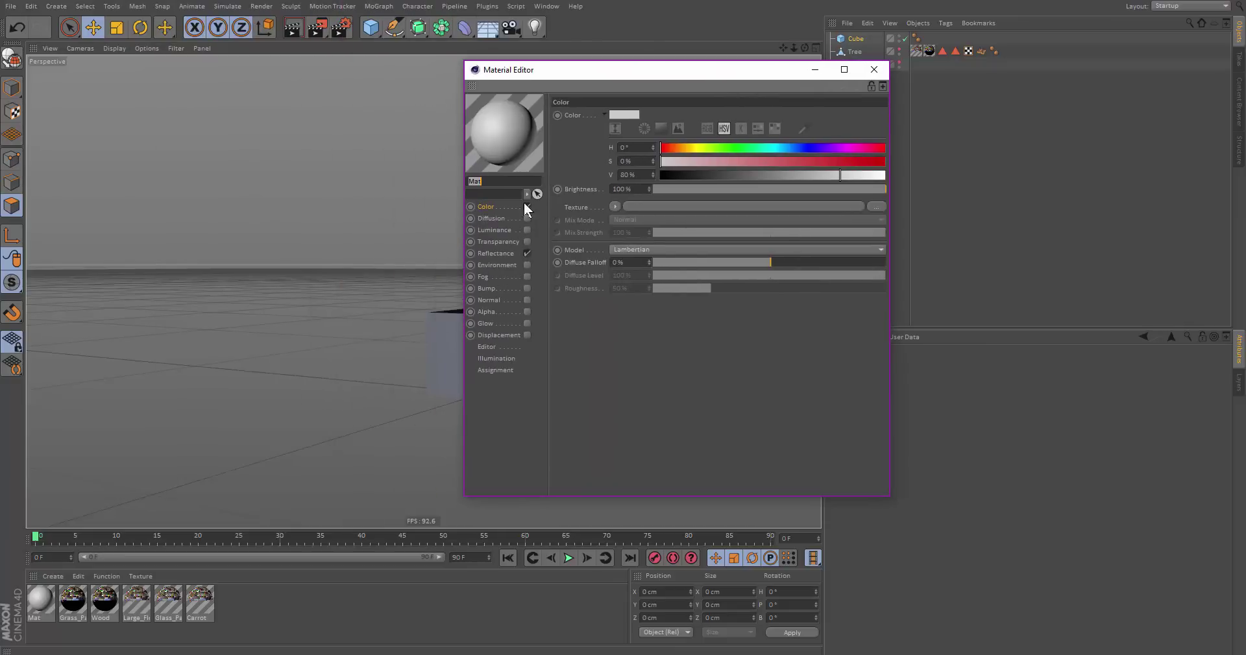
pyautogui.moveTo(563, 74); pyautogui.dragTo(630, 66)
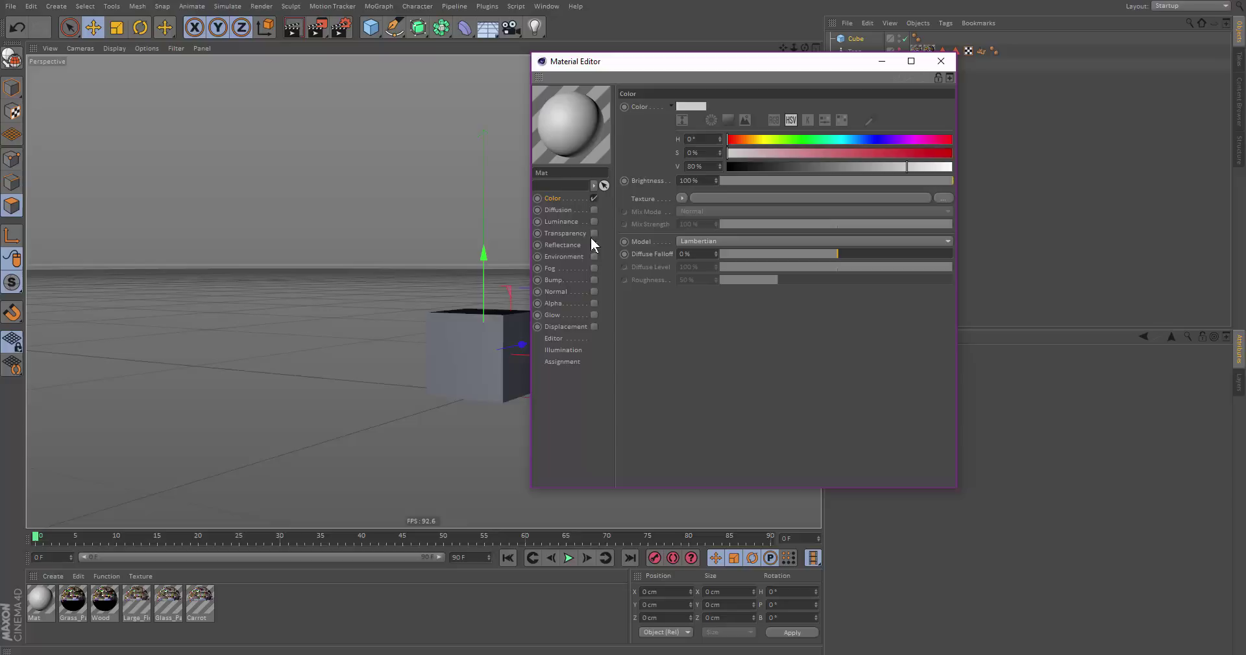
pyautogui.click(592, 244)
pyautogui.click(564, 246)
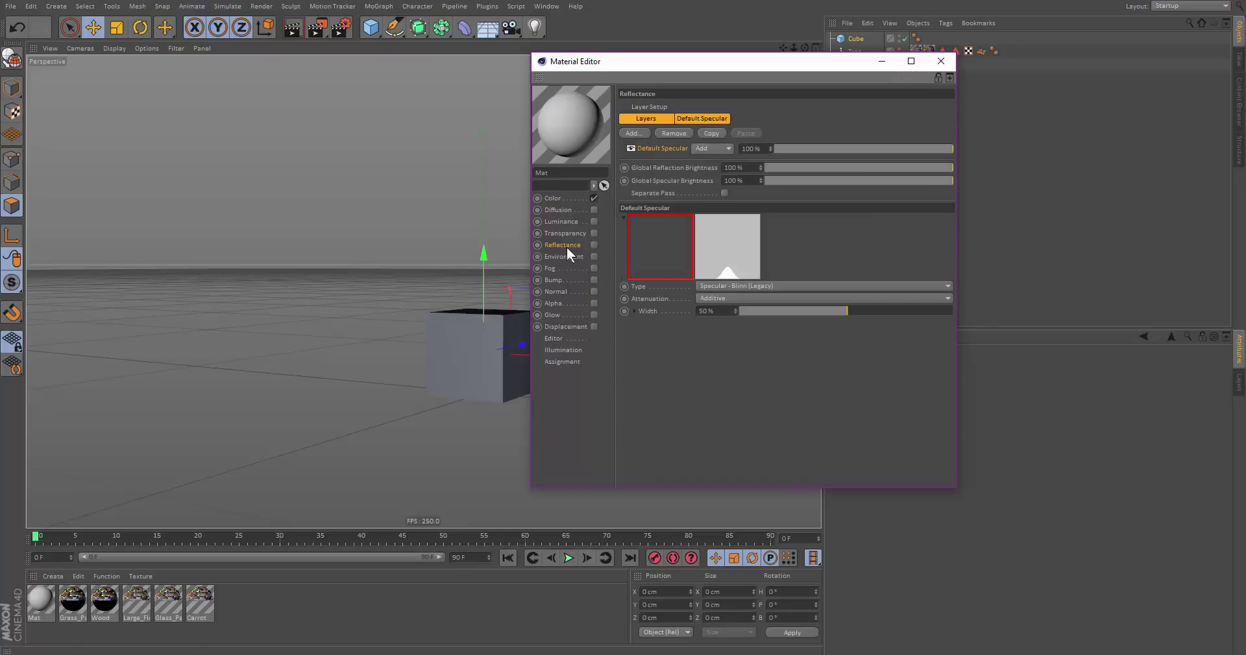
pyautogui.click(562, 198)
pyautogui.click(681, 198)
pyautogui.click(739, 224)
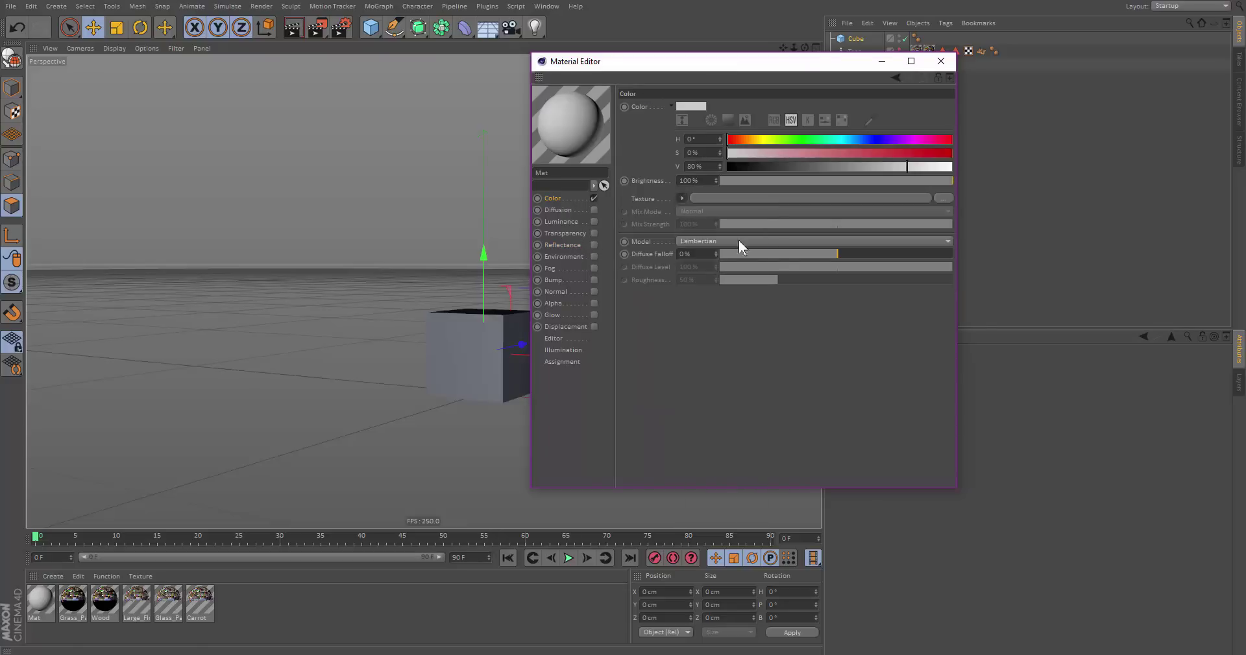
pyautogui.doubleClick(722, 218)
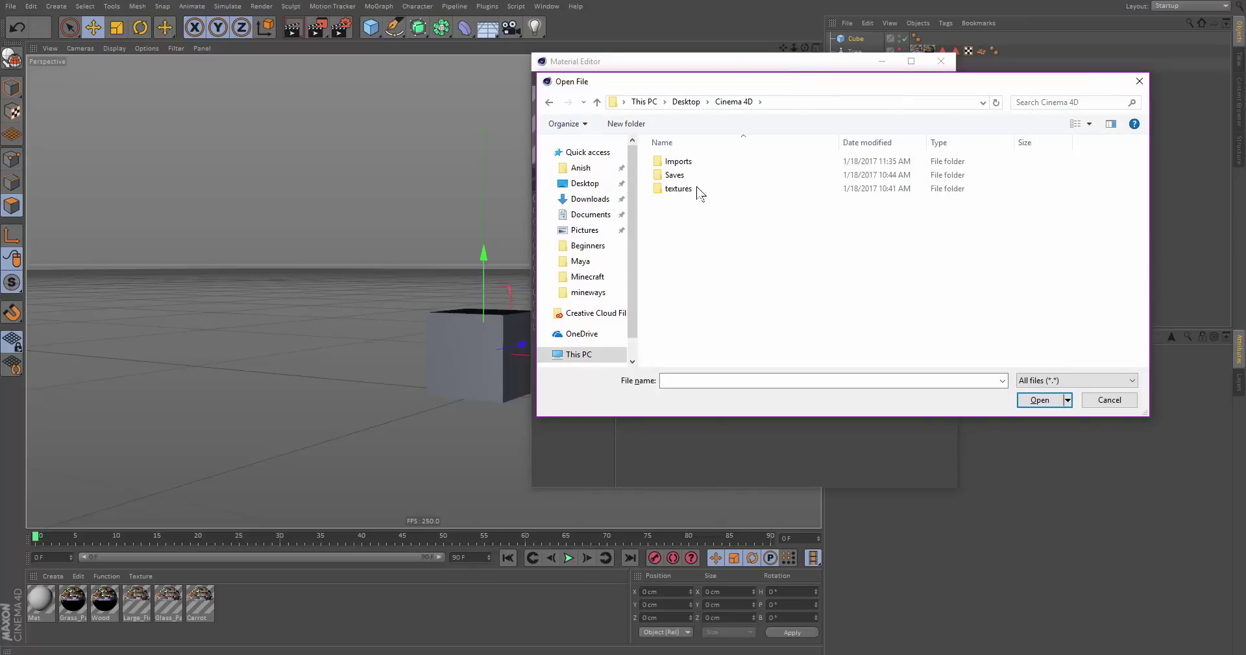
pyautogui.click(693, 189)
pyautogui.doubleClick(692, 189)
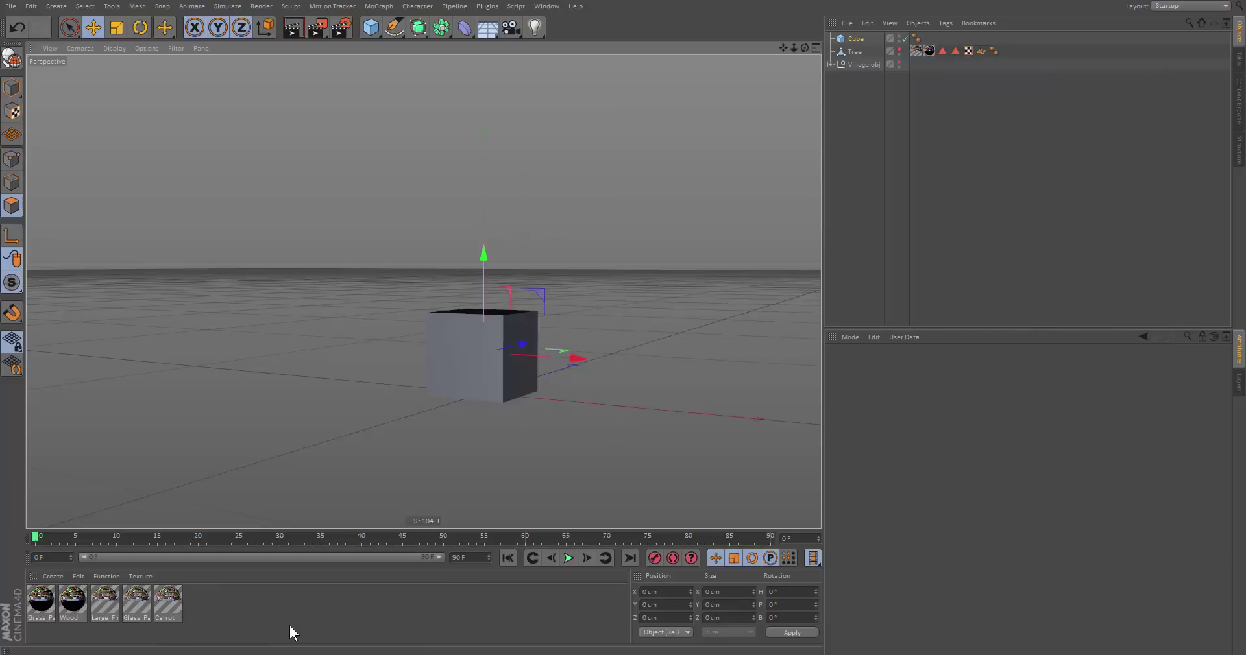
# Create a new material and disable its Reflectance channel, leaving the Color channel settings open
pyautogui.doubleClick(280, 614)
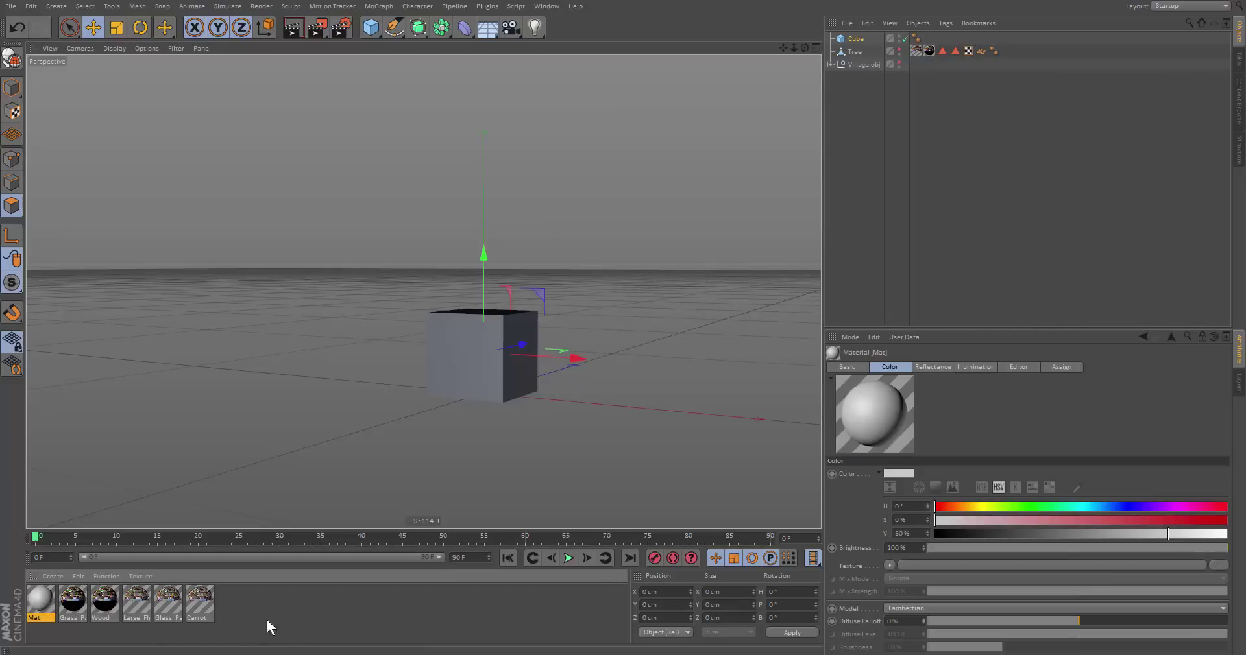
pyautogui.doubleClick(31, 613)
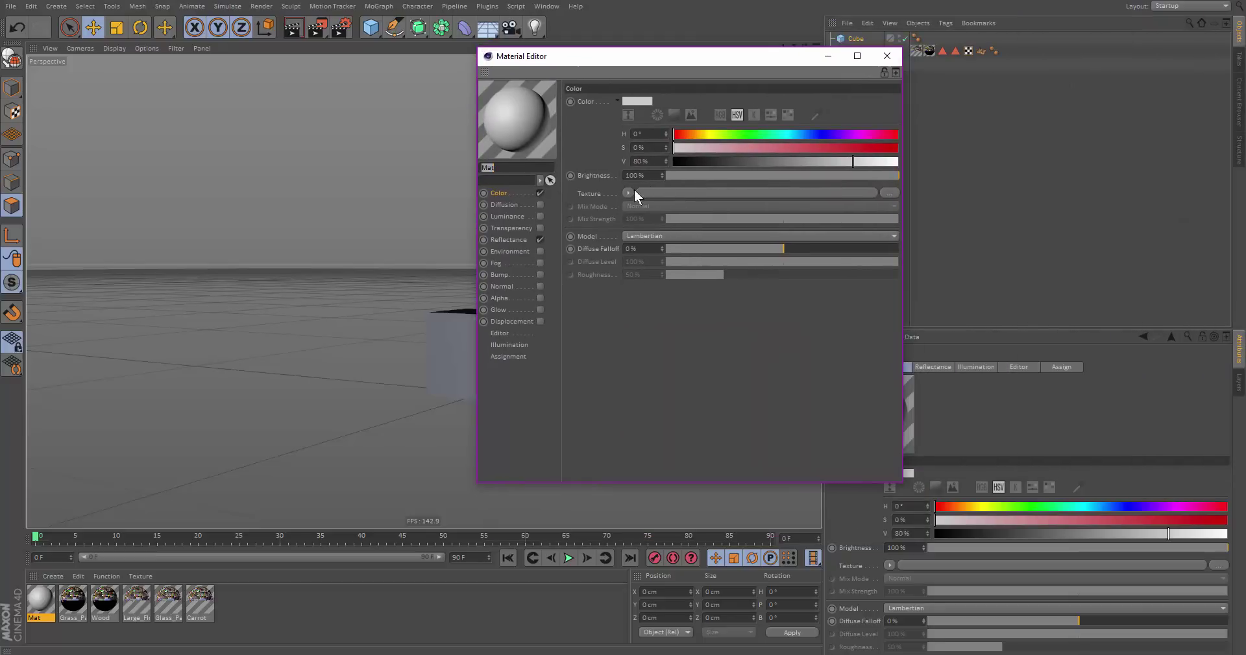
pyautogui.click(531, 240)
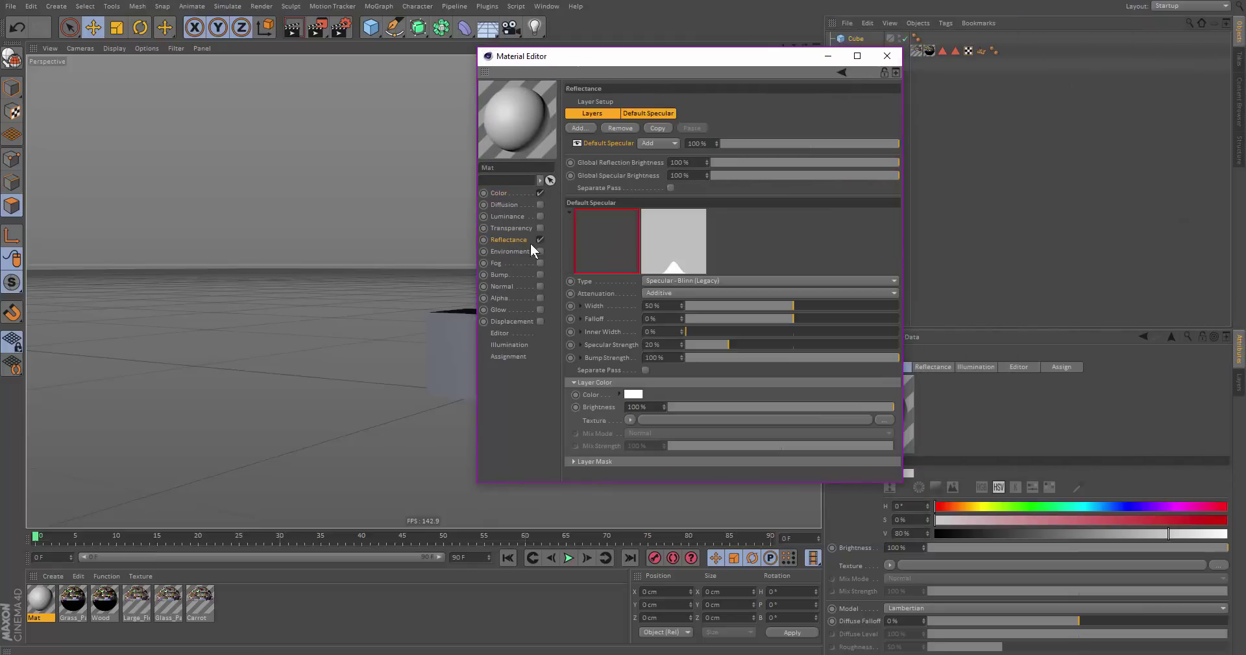
pyautogui.click(517, 193)
# Browse for a color texture image in the blocks folder inside Cinema 4D's textures folder on the desktop
pyautogui.click(811, 194)
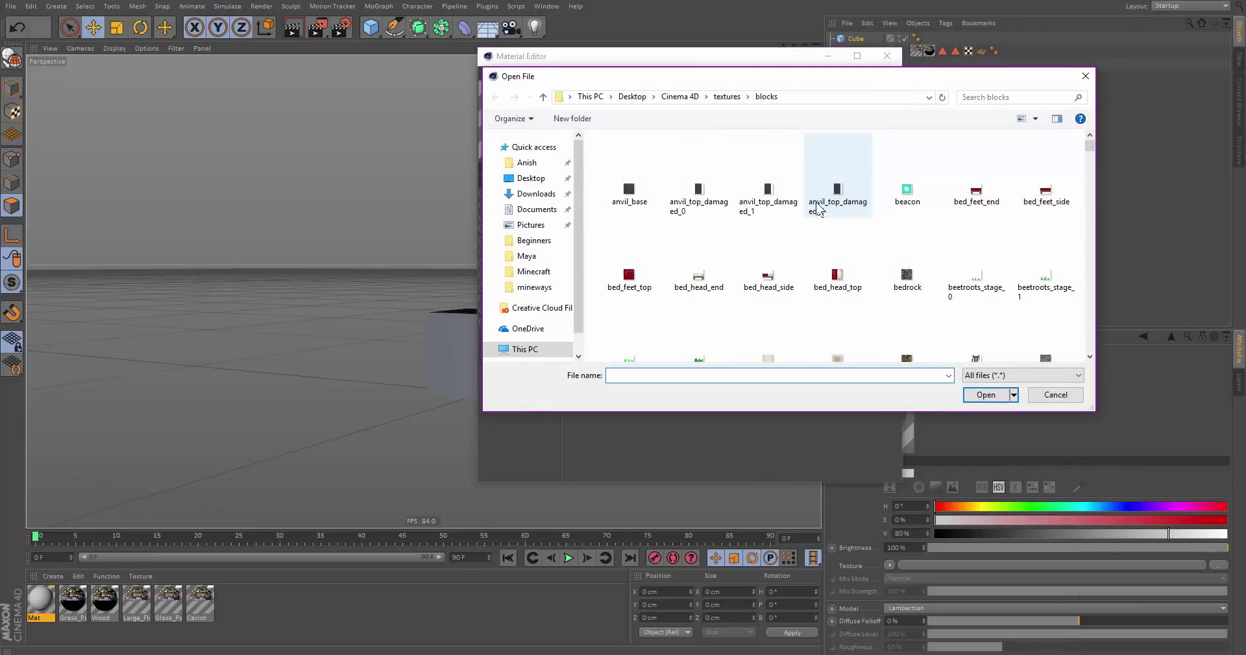
pyautogui.click(678, 99)
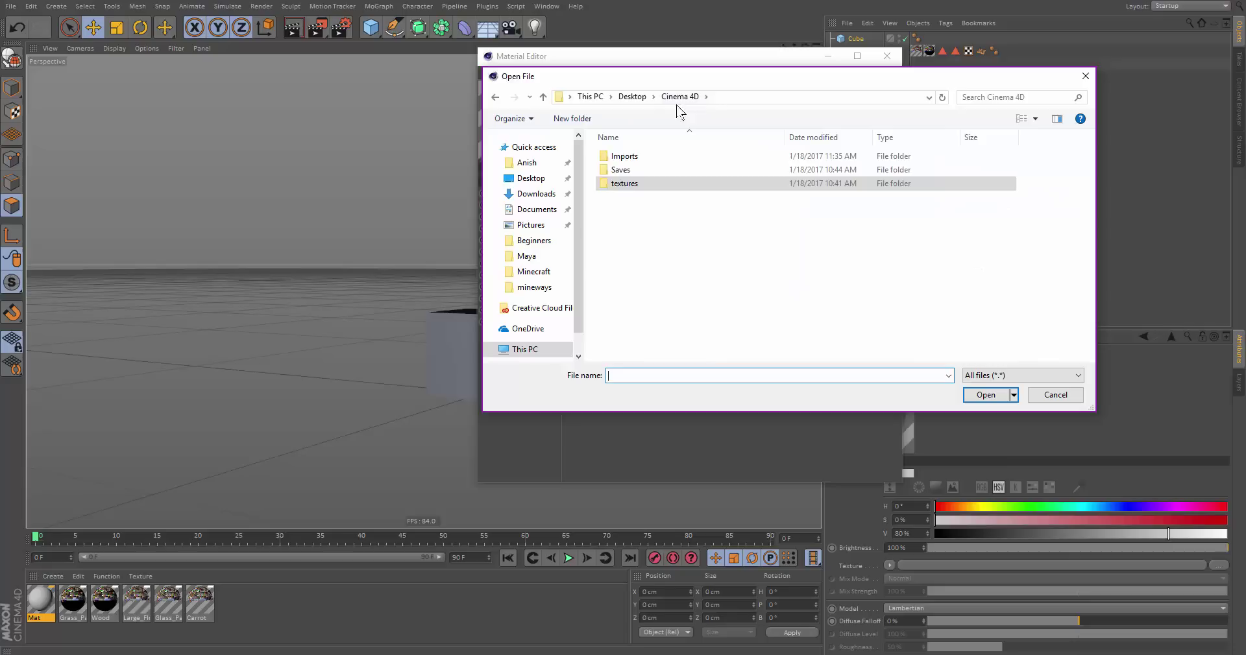
pyautogui.doubleClick(634, 188)
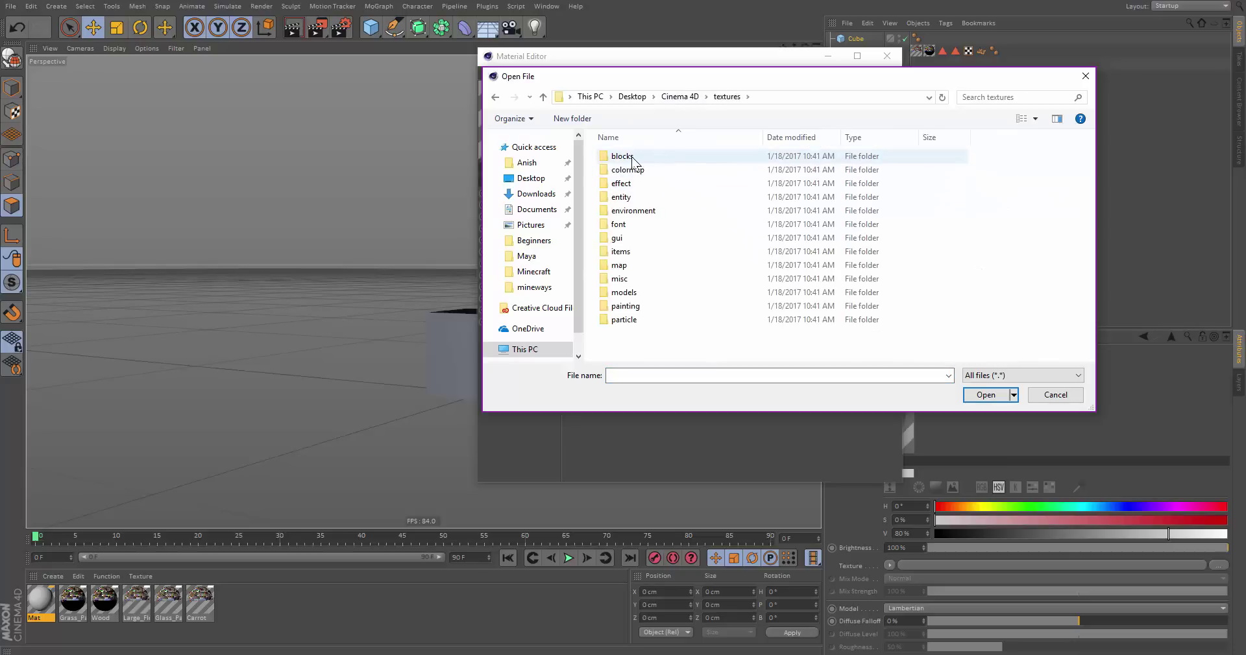
pyautogui.click(632, 96)
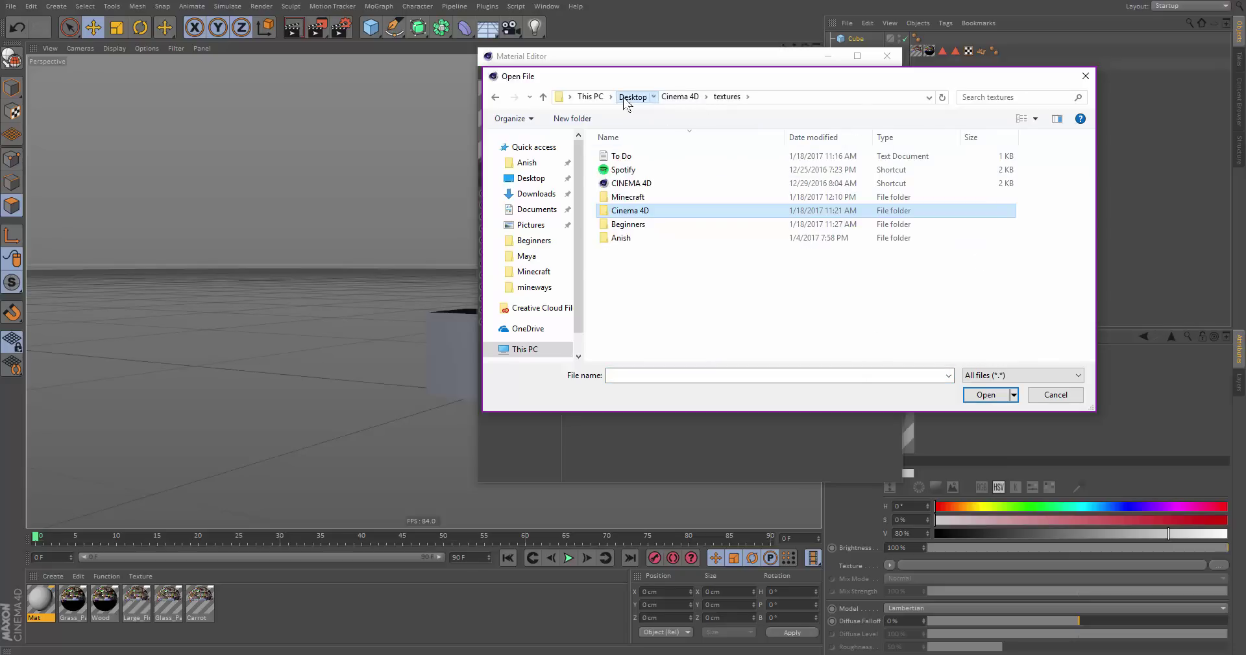
pyautogui.doubleClick(631, 210)
pyautogui.doubleClick(645, 183)
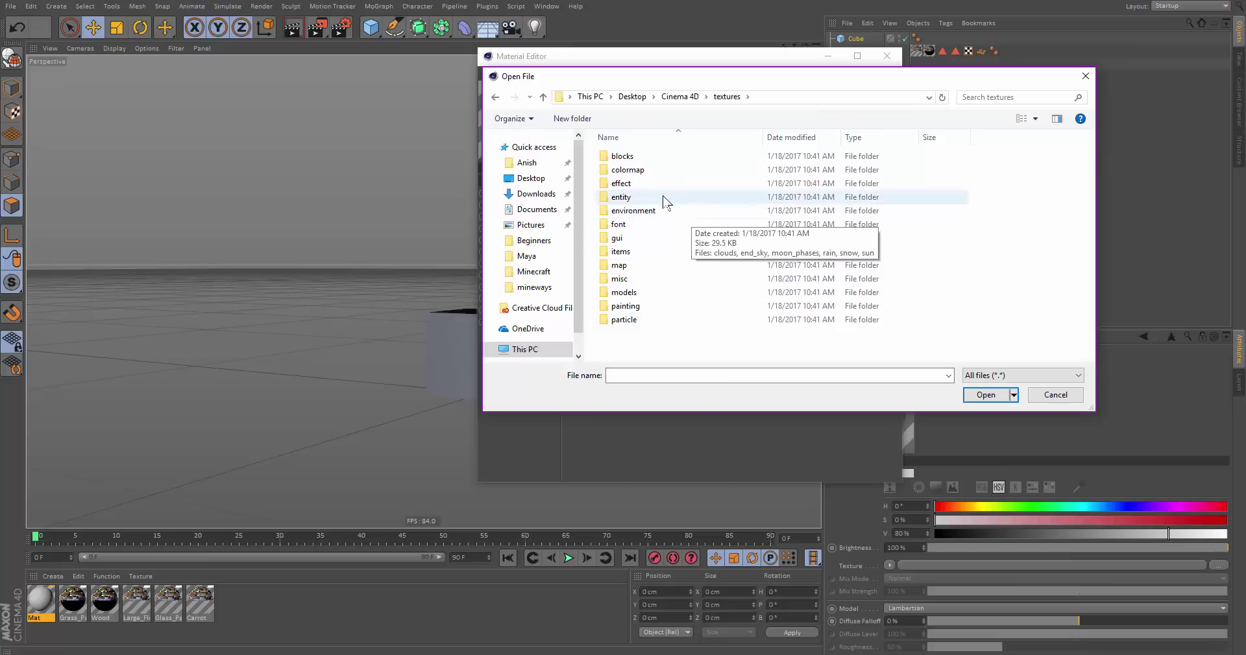
pyautogui.doubleClick(623, 156)
# Load the brick image as the material's color texture without copying it to the project location
pyautogui.scroll(-3, 811, 259)
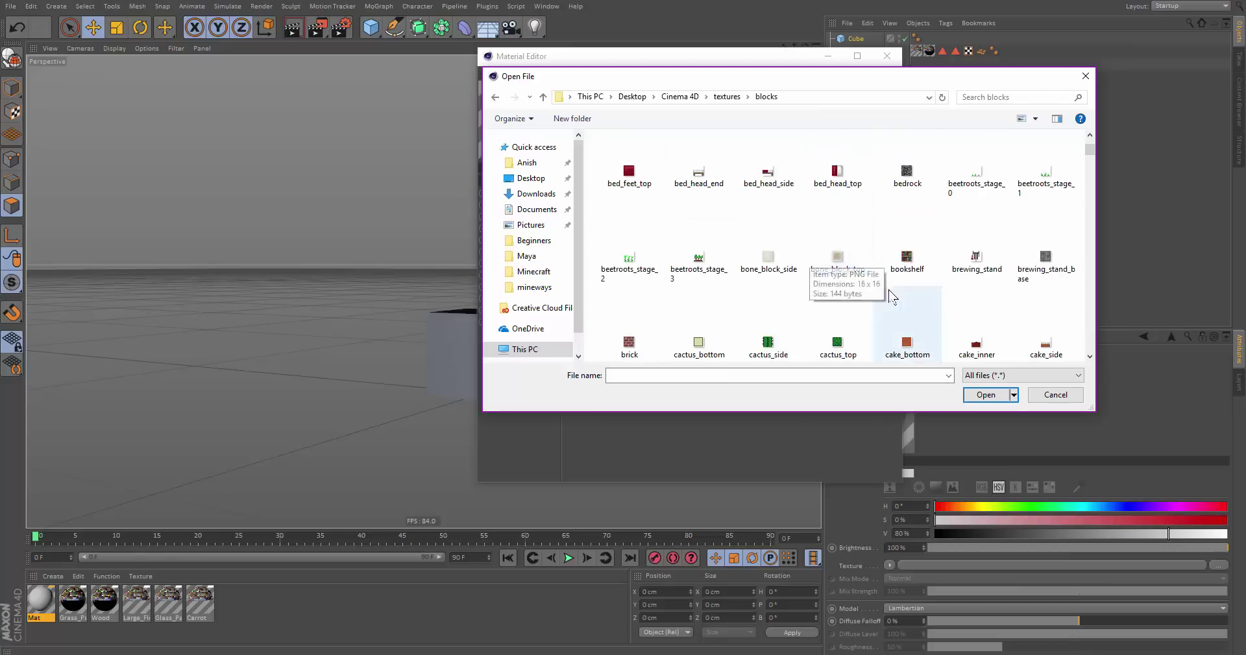
pyautogui.scroll(3, 898, 292)
pyautogui.moveTo(1090, 148); pyautogui.dragTo(1089, 153)
pyautogui.scroll(1, 1090, 157)
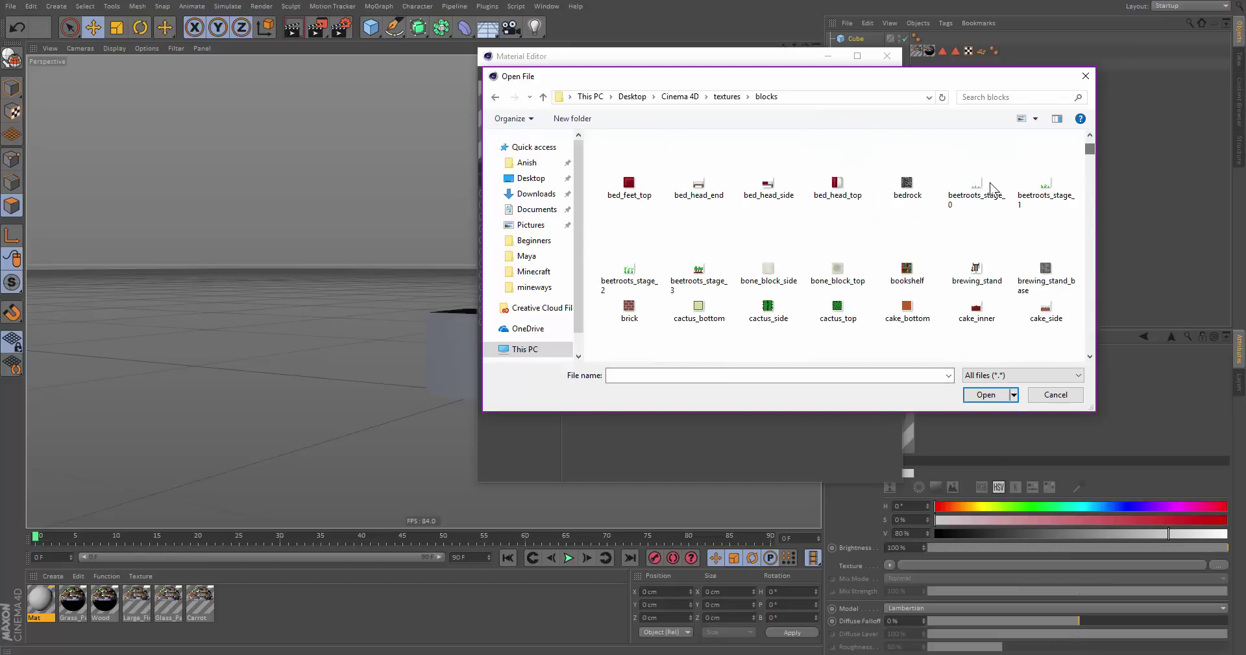
pyautogui.click(633, 310)
pyautogui.doubleClick(629, 307)
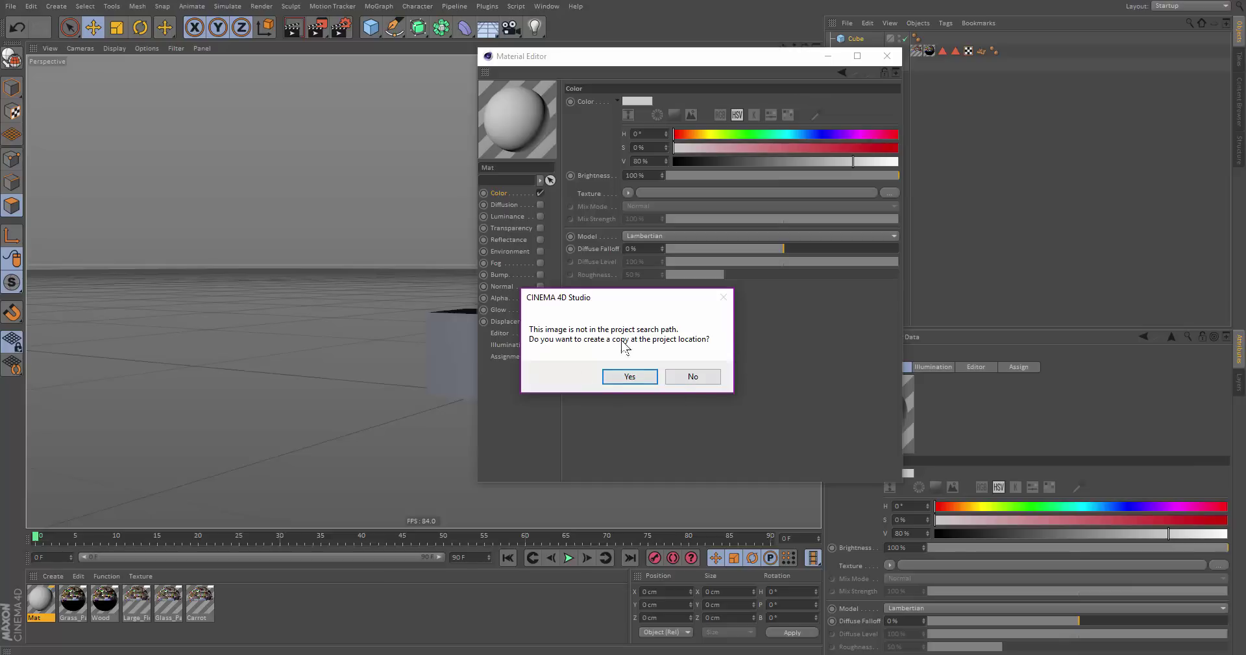
pyautogui.click(712, 376)
# Set the brick texture's sampling to None and change the material preview shape to Cube
pyautogui.click(712, 204)
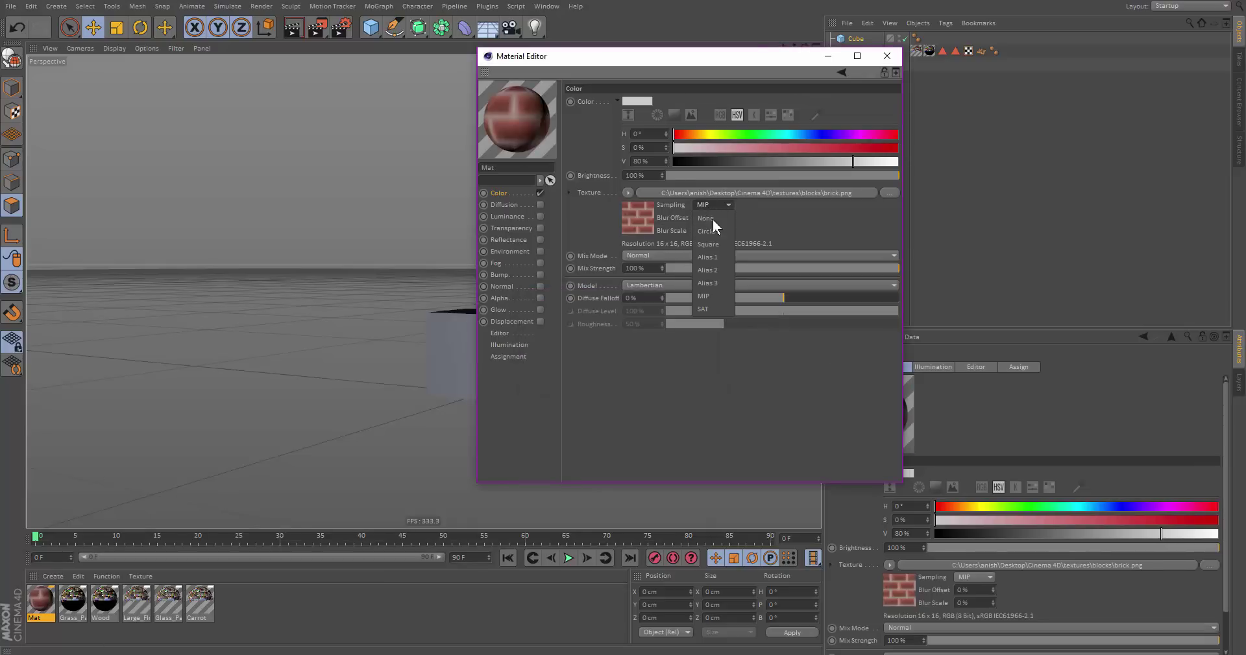
pyautogui.click(714, 221)
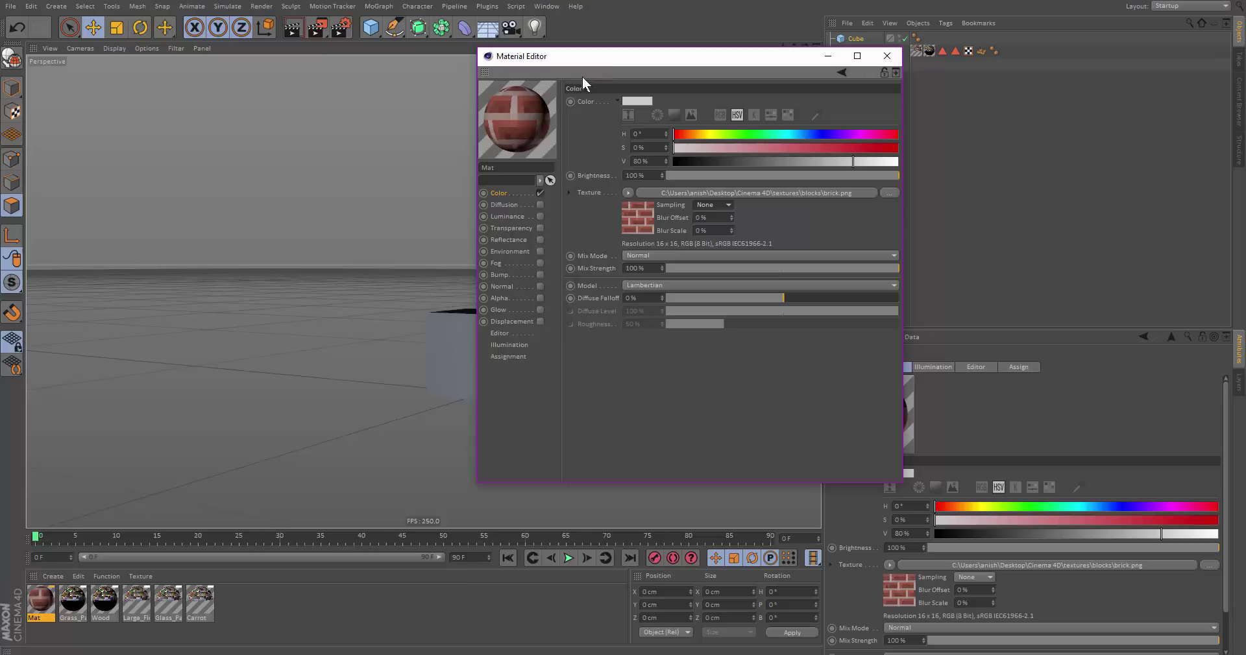
pyautogui.click(539, 180)
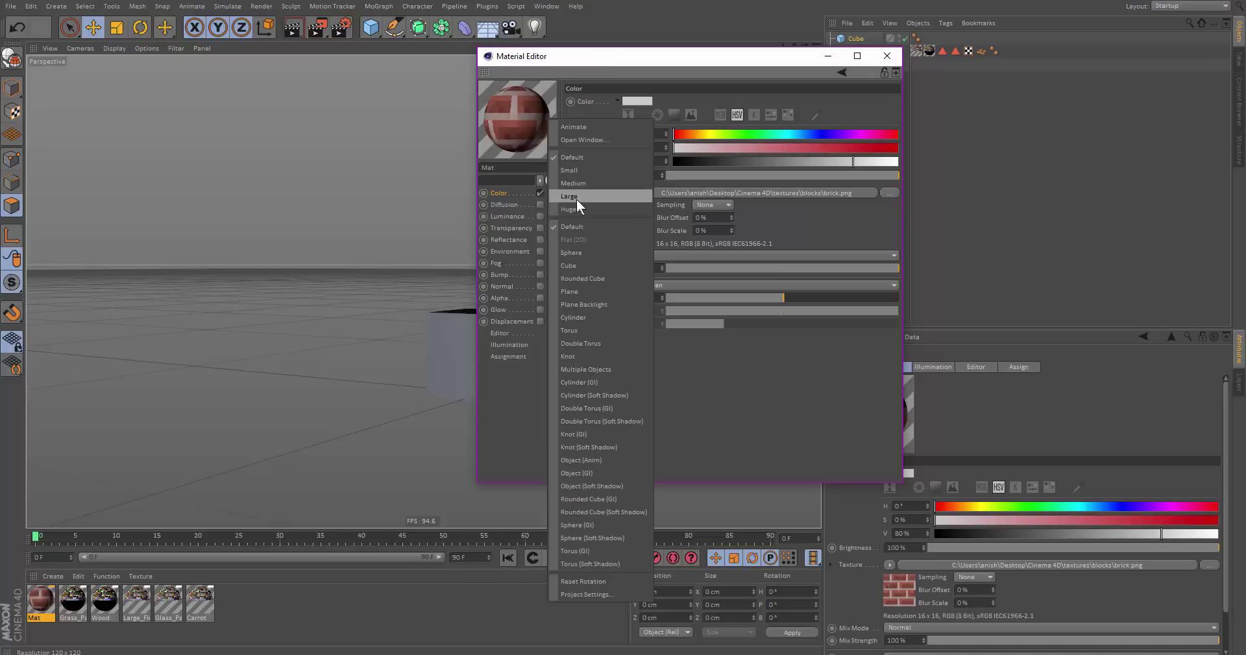
pyautogui.click(584, 266)
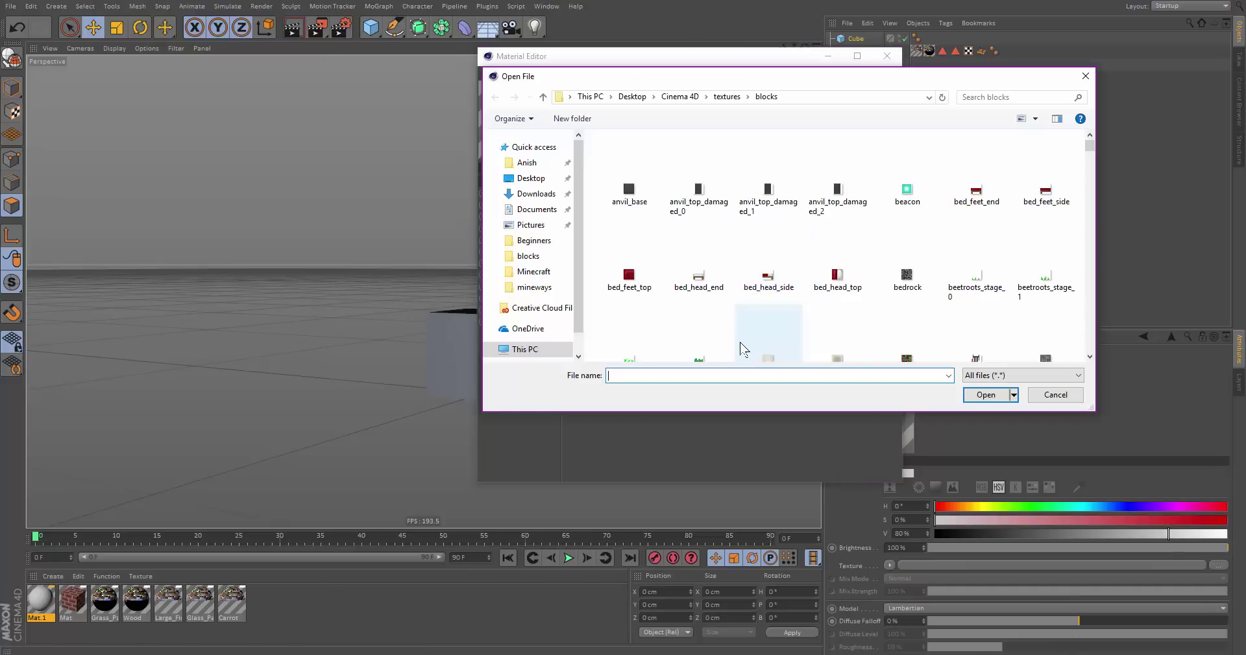
# Load enchanting_table_bottom.png as the material's color texture without copying it to the project location
pyautogui.write('encha')
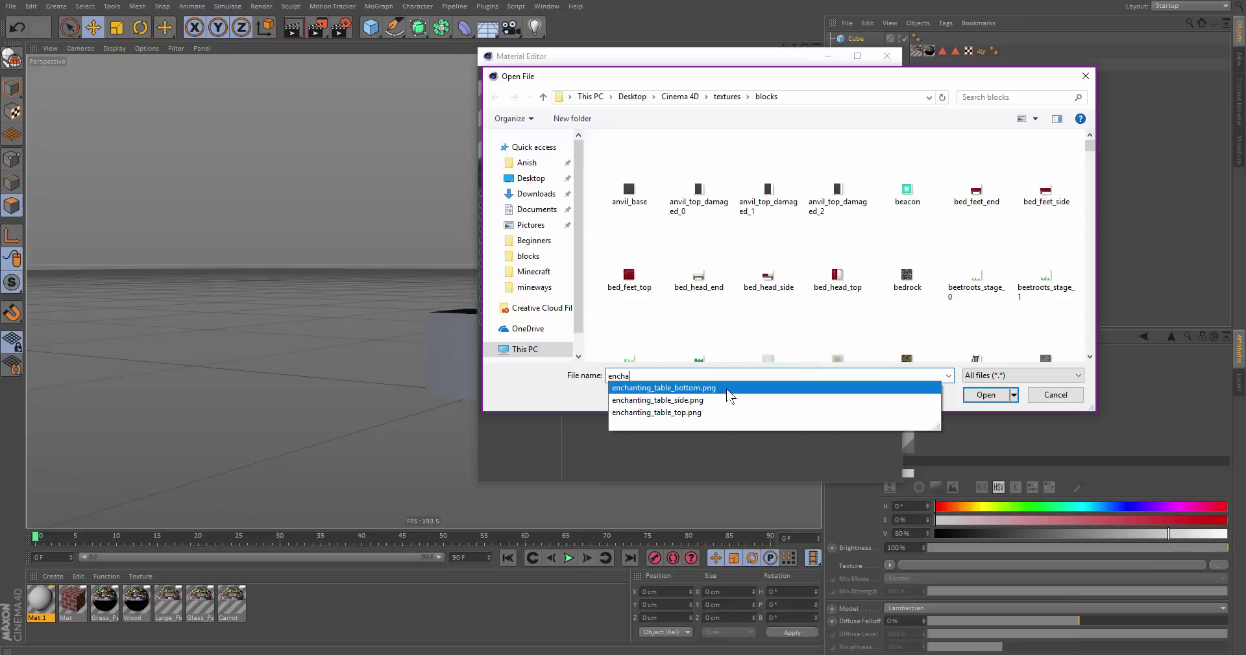
pyautogui.click(665, 387)
pyautogui.click(968, 397)
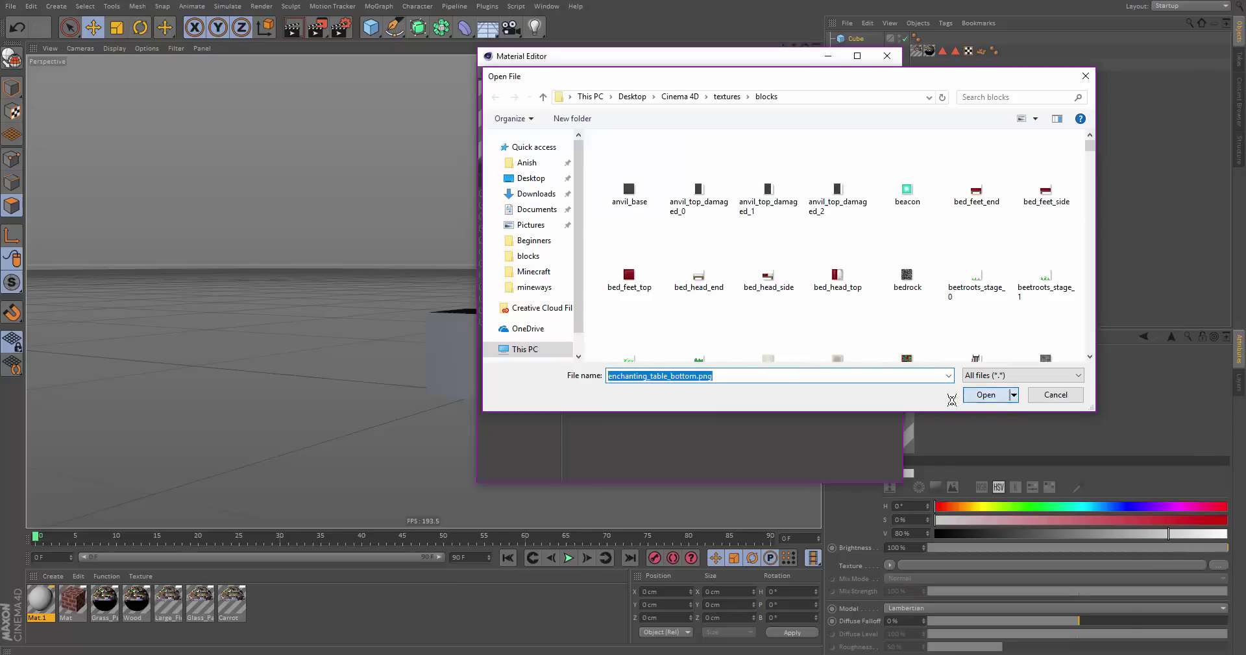
pyautogui.click(689, 375)
# Create another material and load enchanting_table_side.png as its color texture without copying the image to the project location
pyautogui.doubleClick(334, 587)
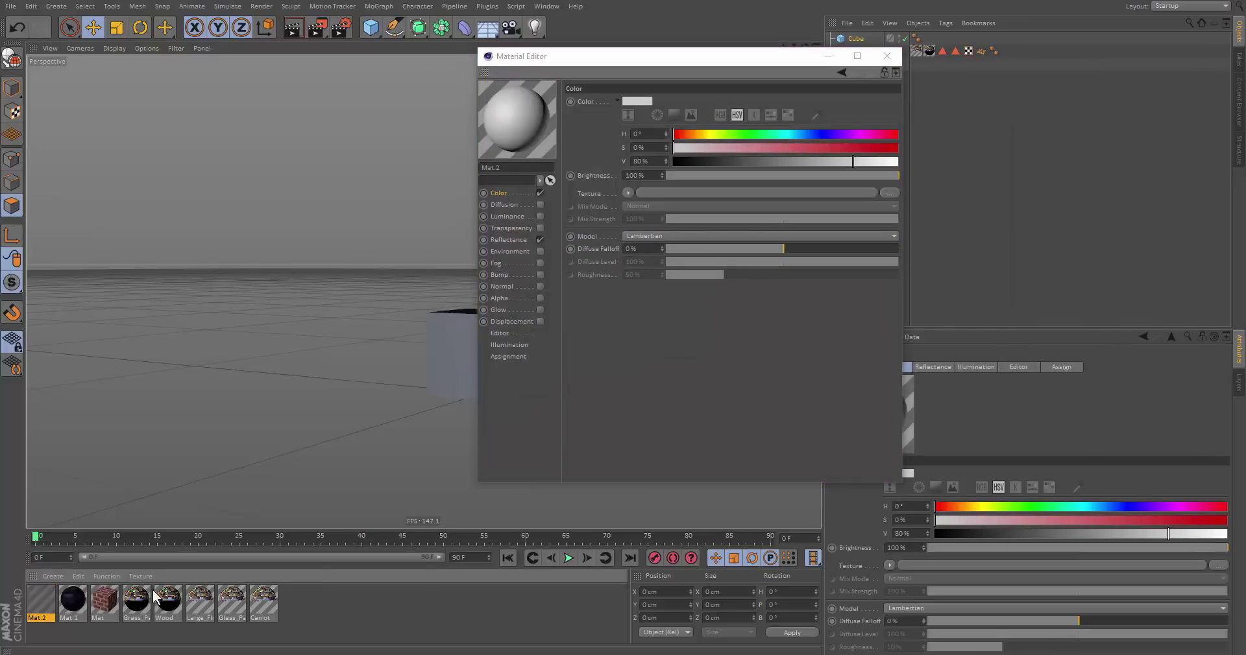
pyautogui.click(684, 192)
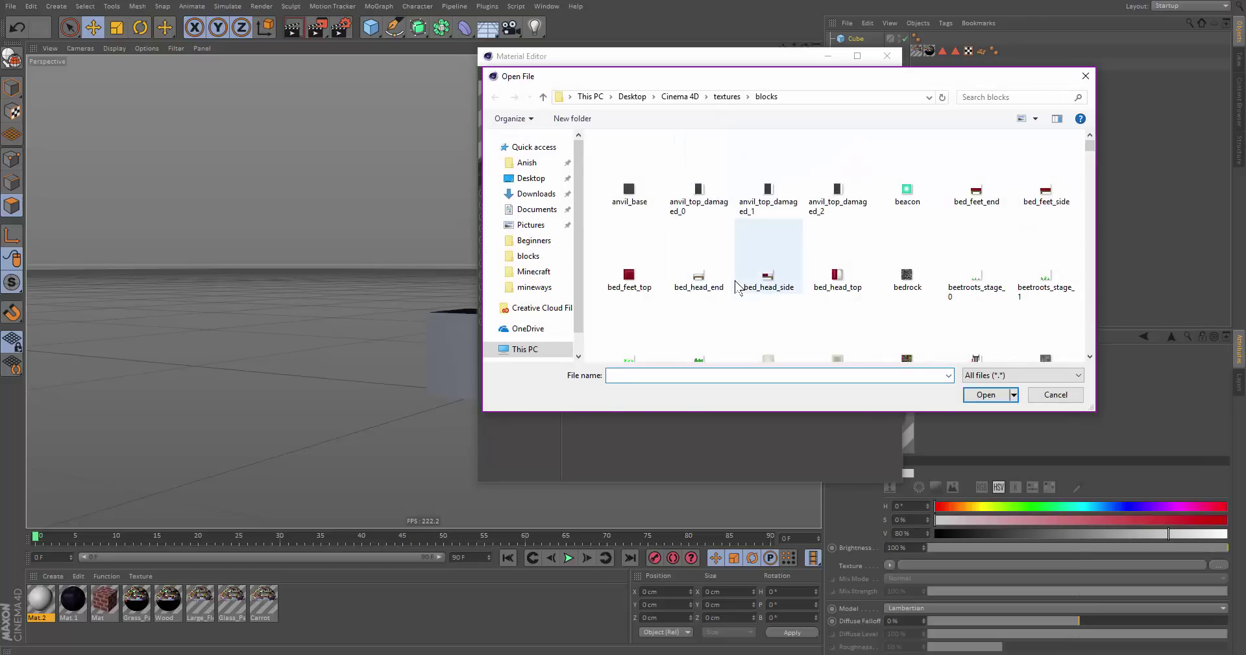
pyautogui.write('encha')
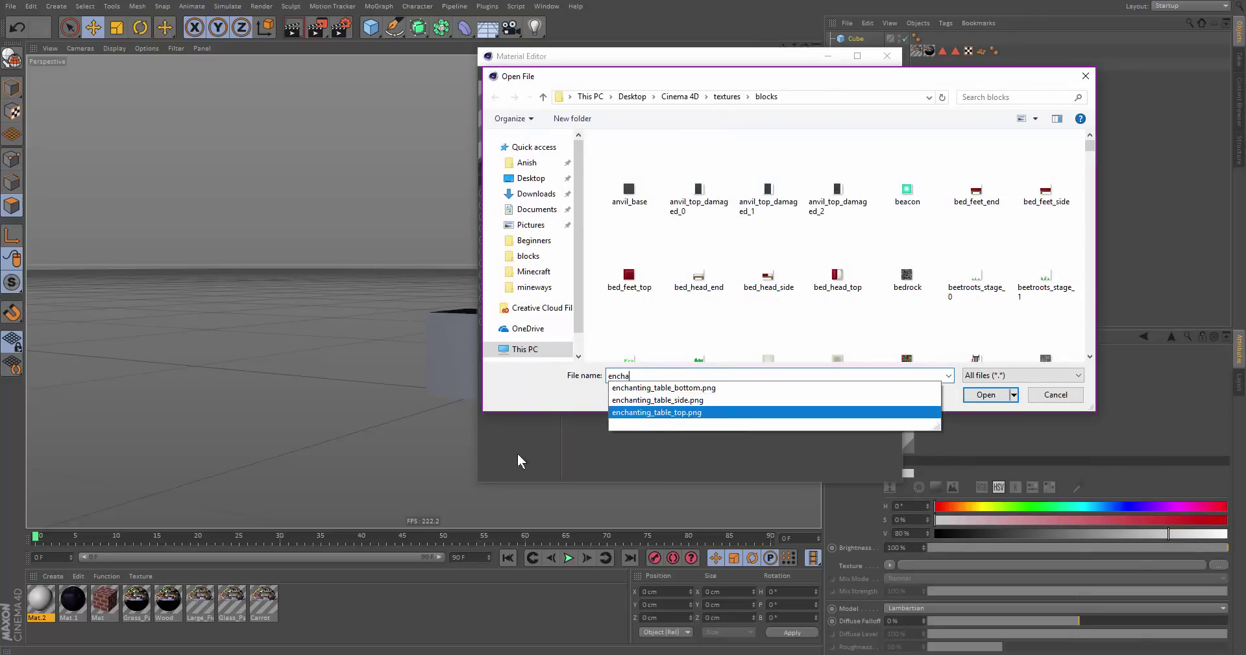
pyautogui.click(727, 400)
pyautogui.click(980, 396)
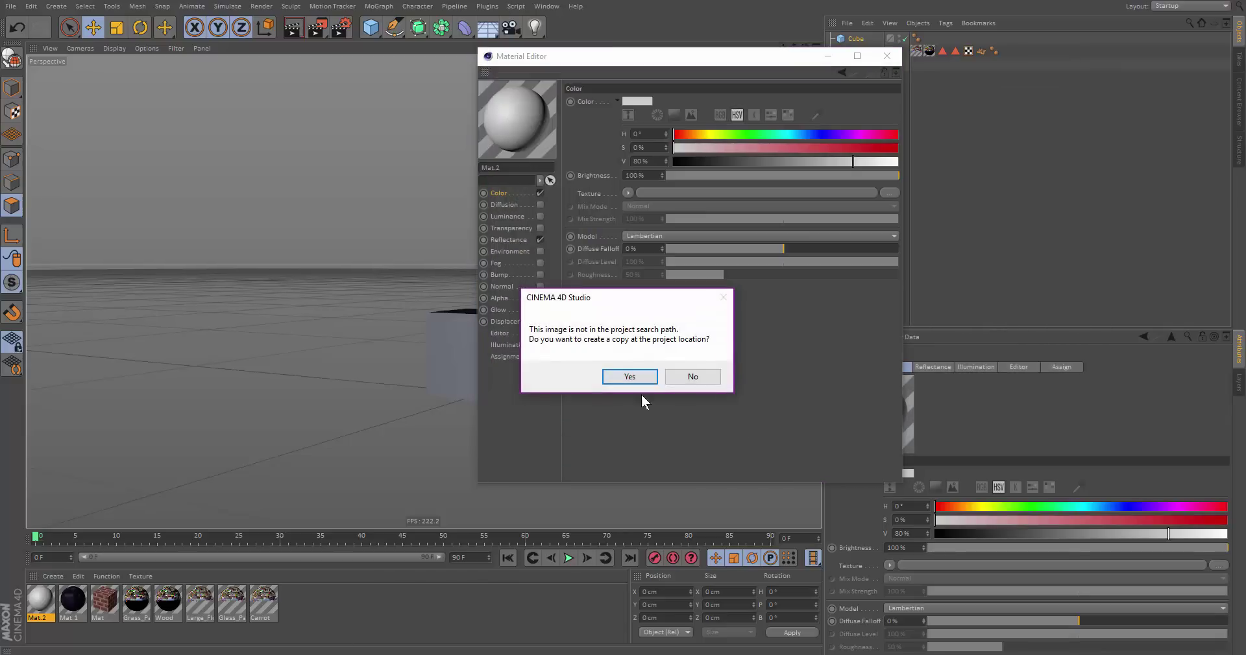
pyautogui.click(695, 379)
# Create a third enchanting table material with enchanting_table_top.png as its color texture, without copying the image to the project location
pyautogui.doubleClick(325, 605)
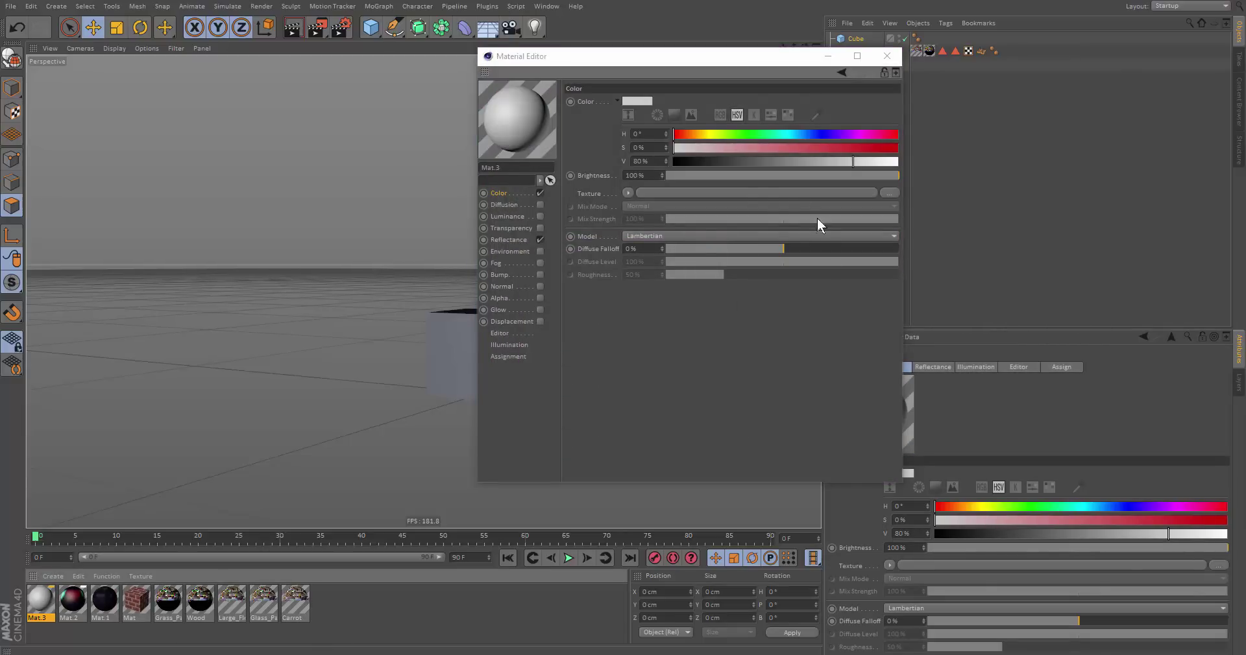
pyautogui.click(819, 192)
pyautogui.write('enchan')
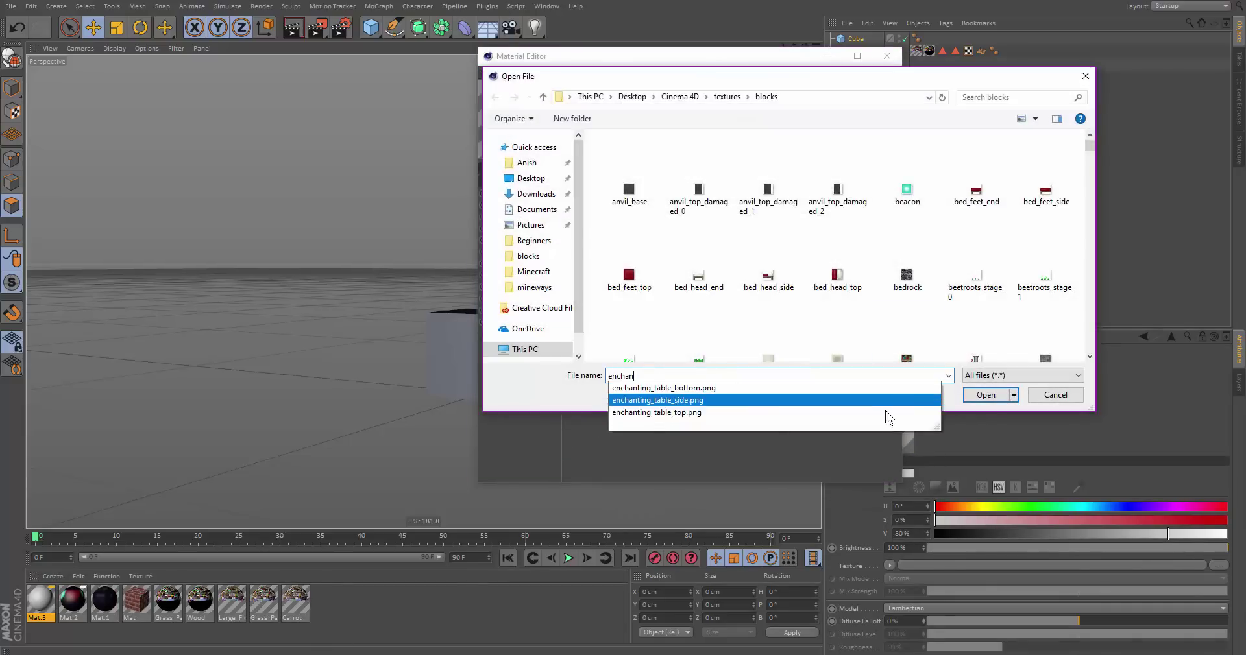
pyautogui.click(836, 411)
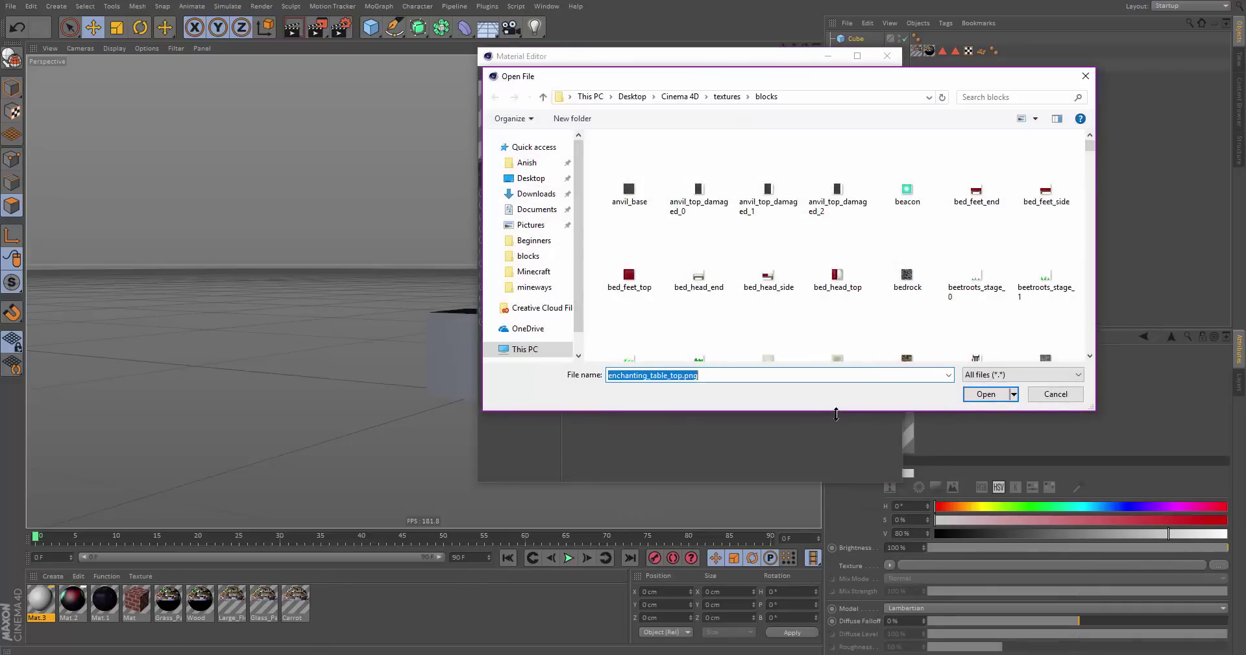
pyautogui.press('super+Up')
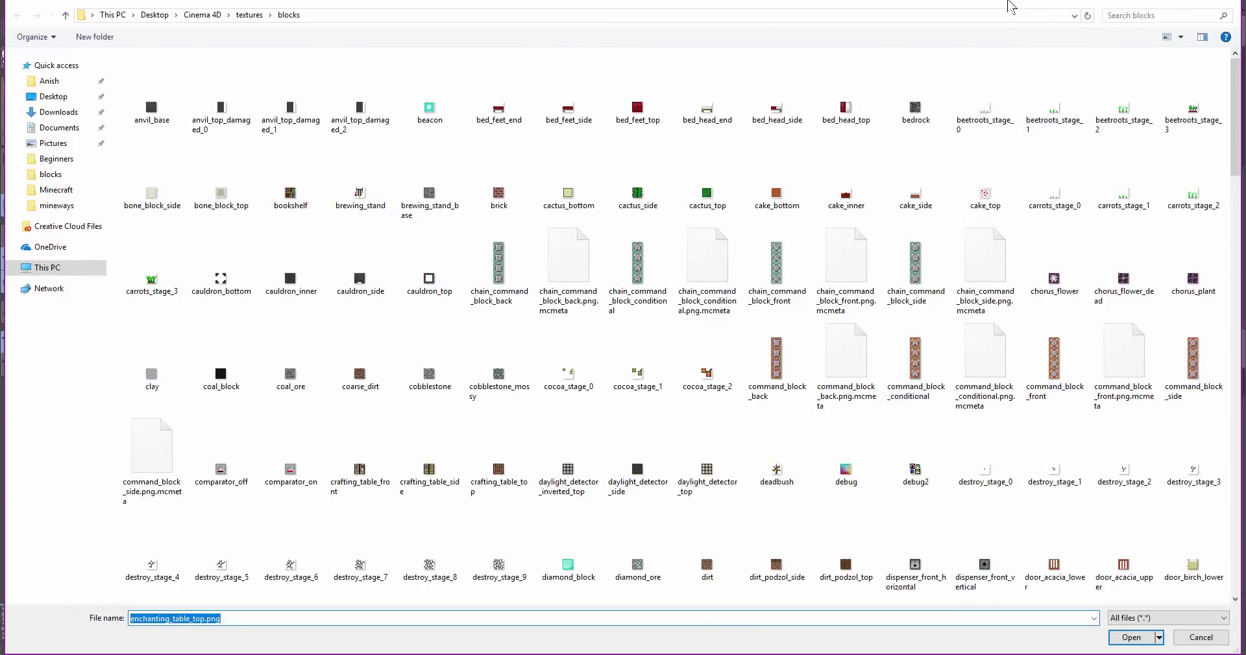
pyautogui.click(1132, 639)
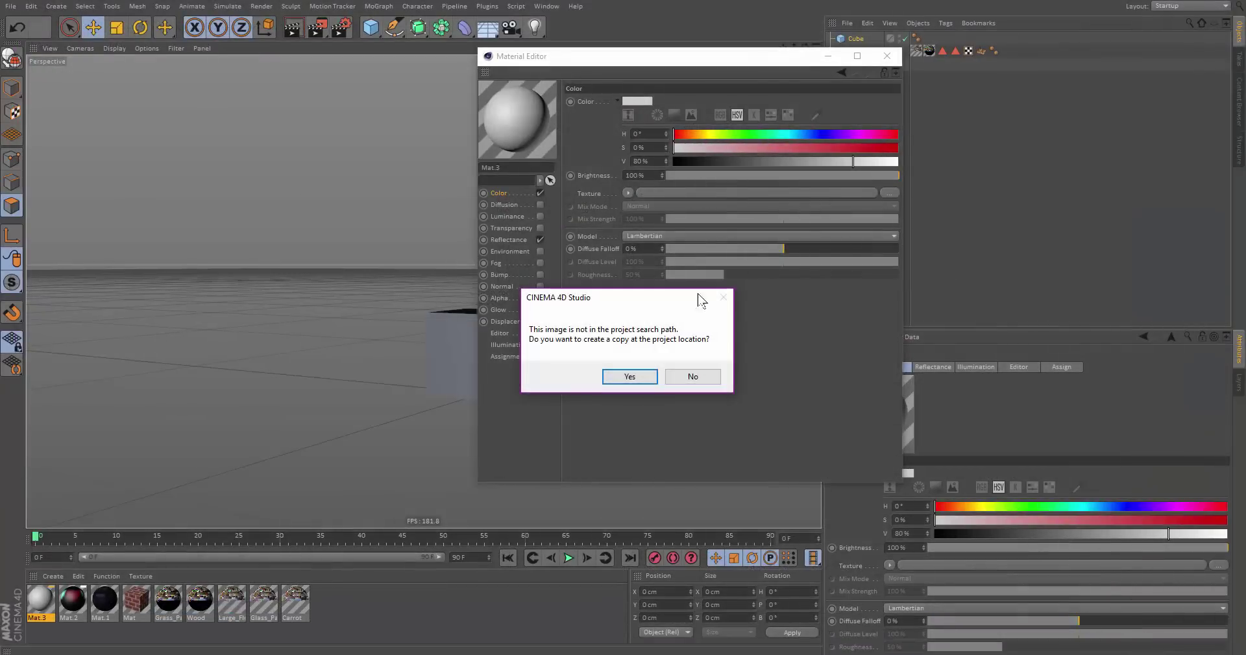
pyautogui.click(692, 377)
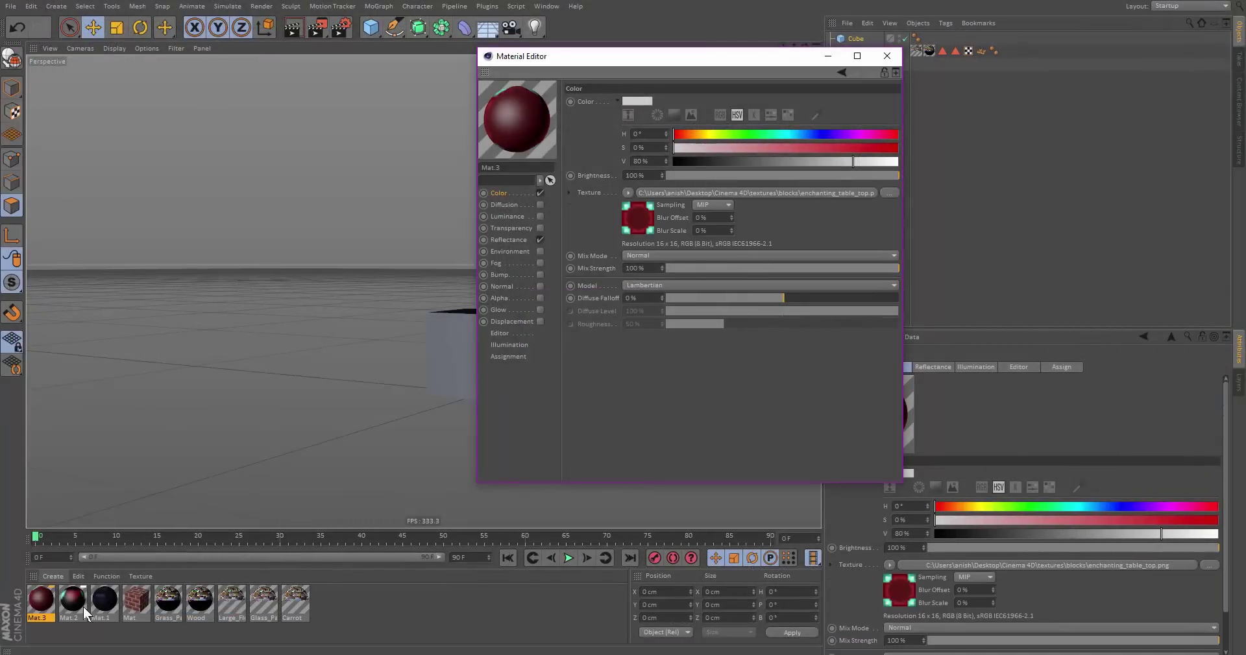
# Set the texture sampling of all three enchanting table materials to None and change their preview shape to a flat plane
pyautogui.click(112, 602)
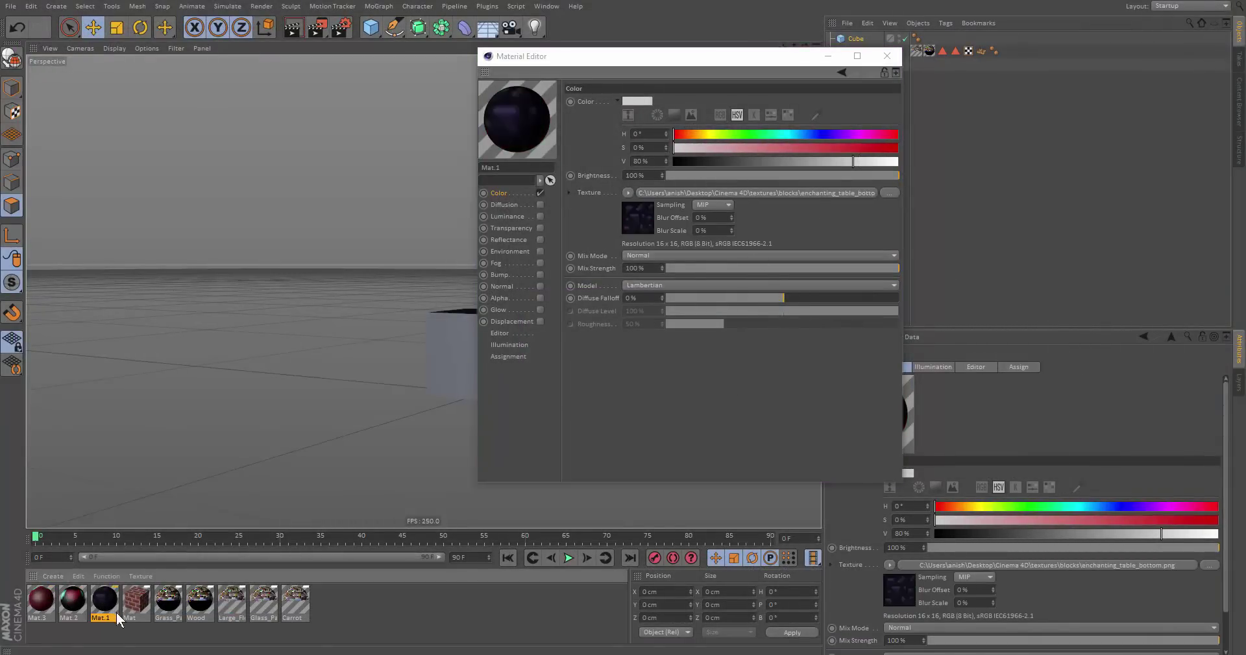
pyautogui.keyDown('shift'); pyautogui.click(41, 600); pyautogui.keyUp('shift')
pyautogui.click(722, 206)
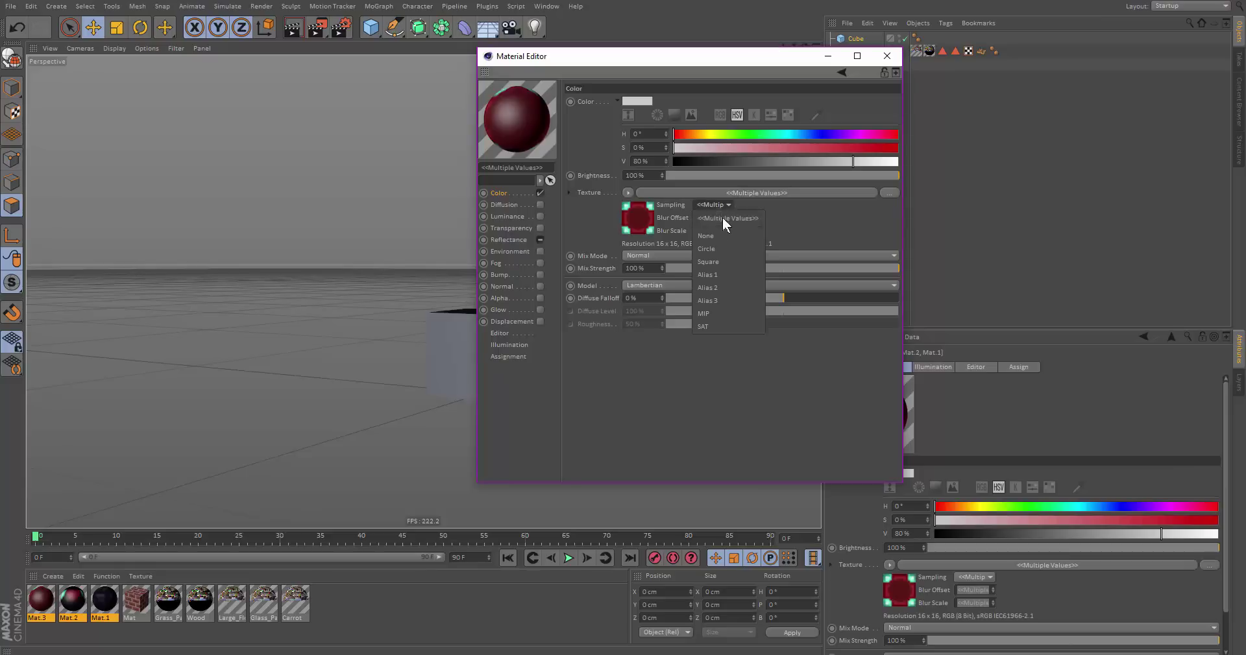
pyautogui.click(722, 218)
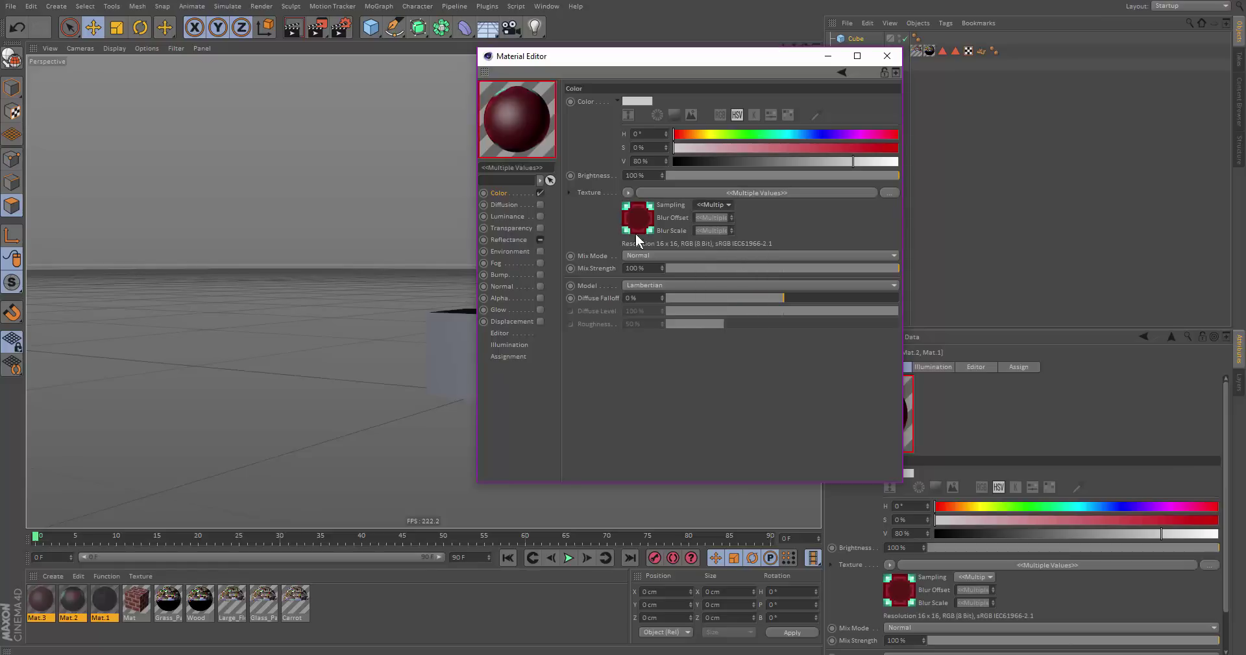
pyautogui.rightClick(535, 100)
pyautogui.click(593, 292)
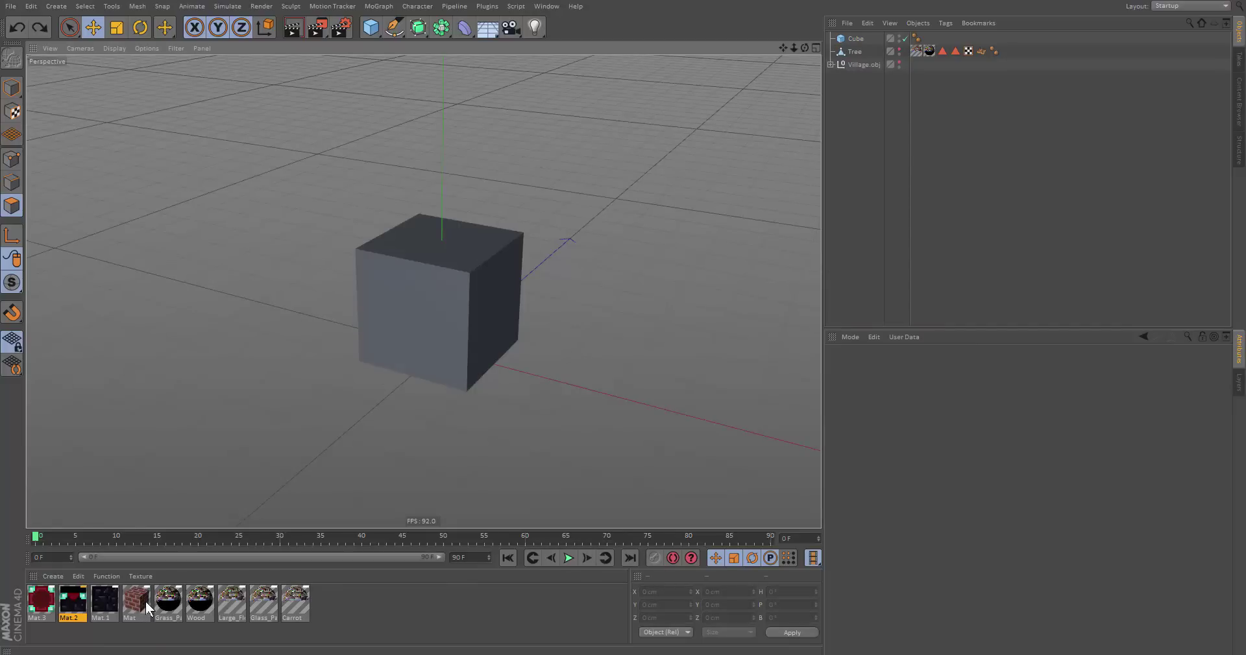
# Apply the brick material to the cube, examine it from another angle, and remove the material from the cube
pyautogui.moveTo(145, 601); pyautogui.dragTo(472, 285)
pyautogui.keyDown('alt'); pyautogui.moveTo(459, 335); pyautogui.dragTo(669, 306); pyautogui.keyUp('alt')
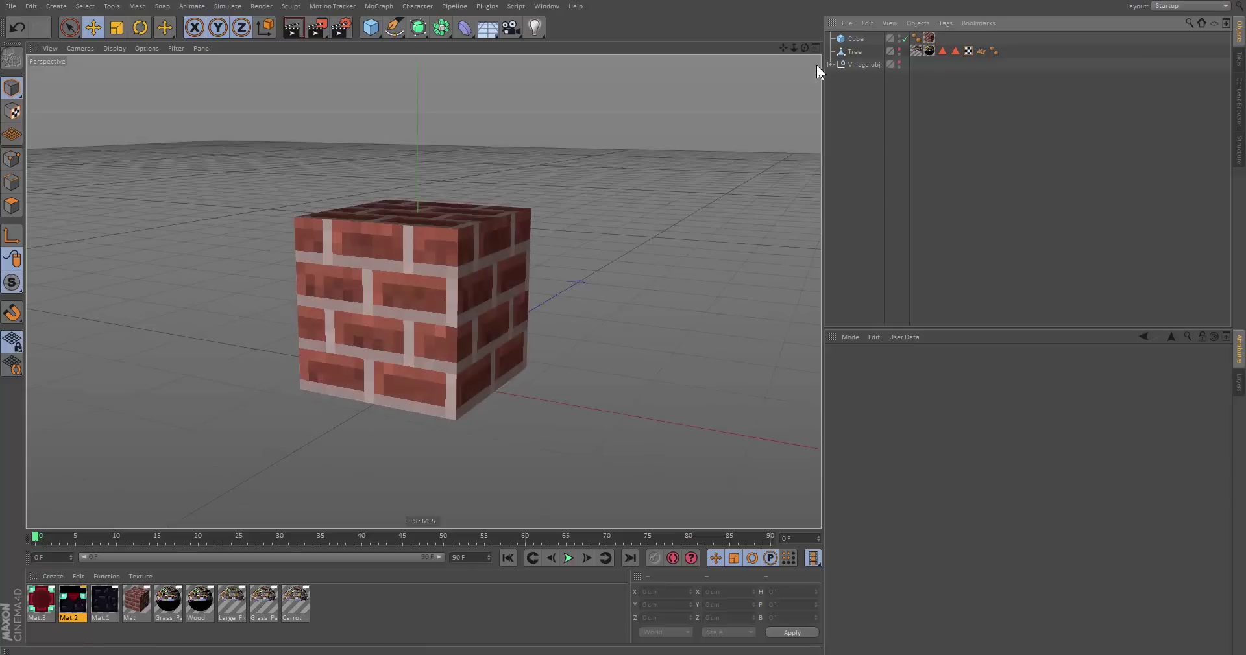
pyautogui.click(929, 42)
pyautogui.press('Delete')
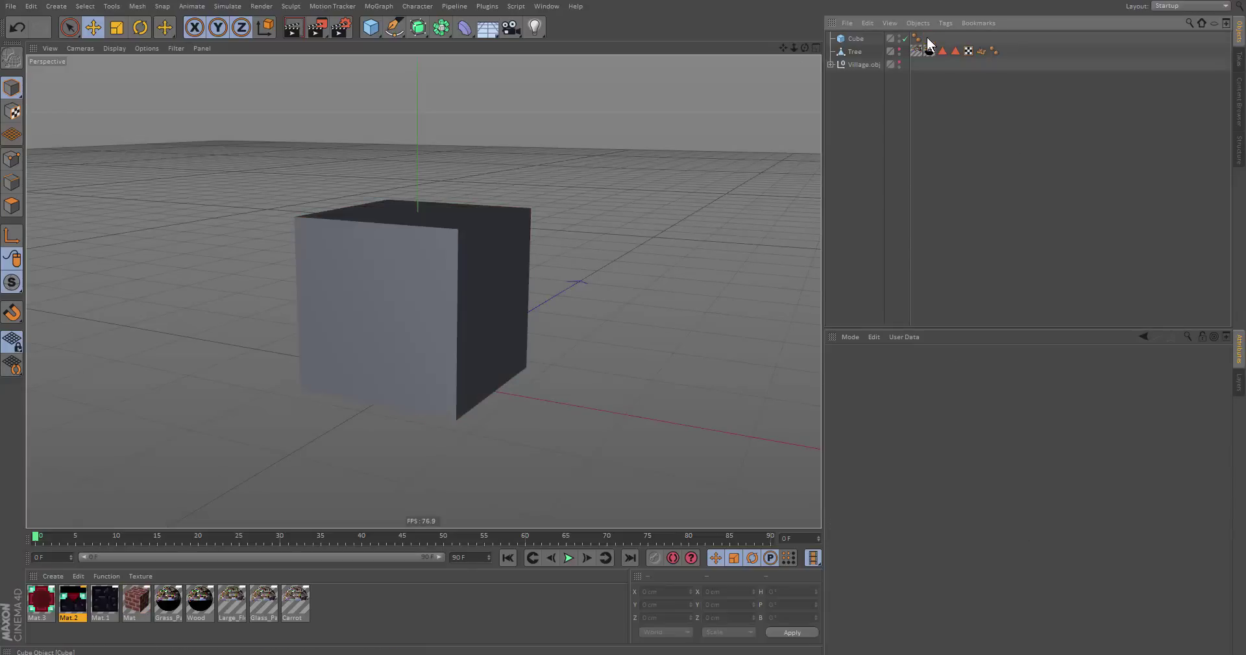
# Try polygon mode on the parametric cube, and return to model mode
pyautogui.scroll(1, 469, 233)
pyautogui.click(464, 221)
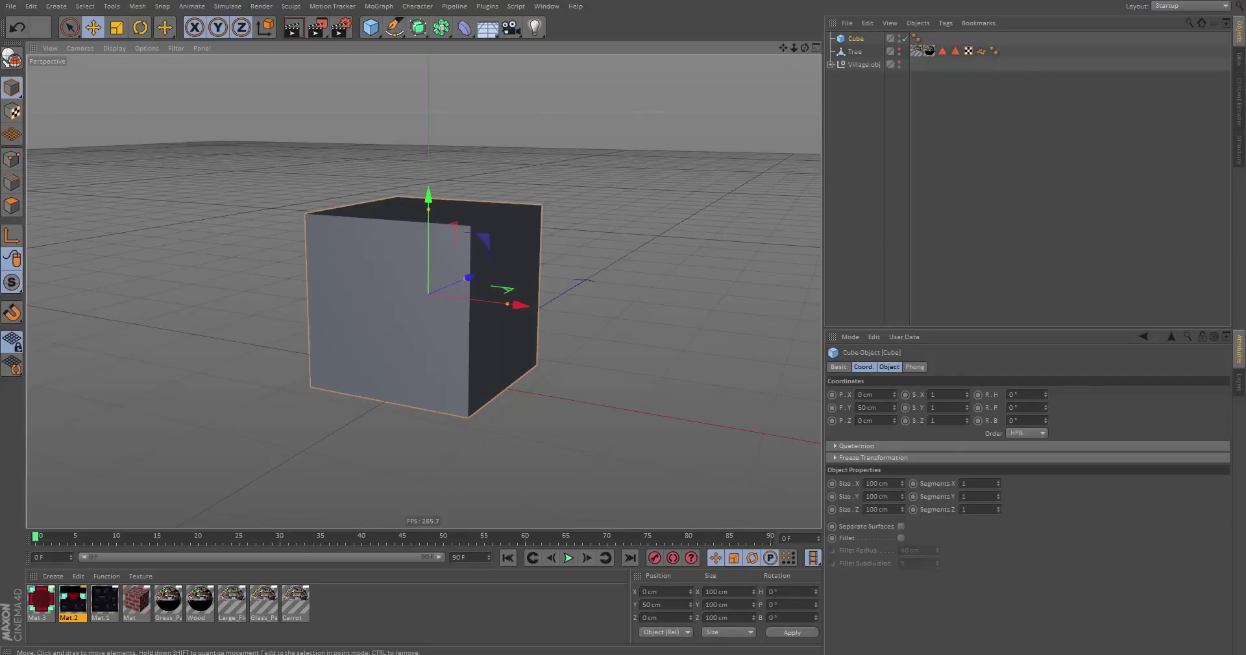
pyautogui.click(13, 206)
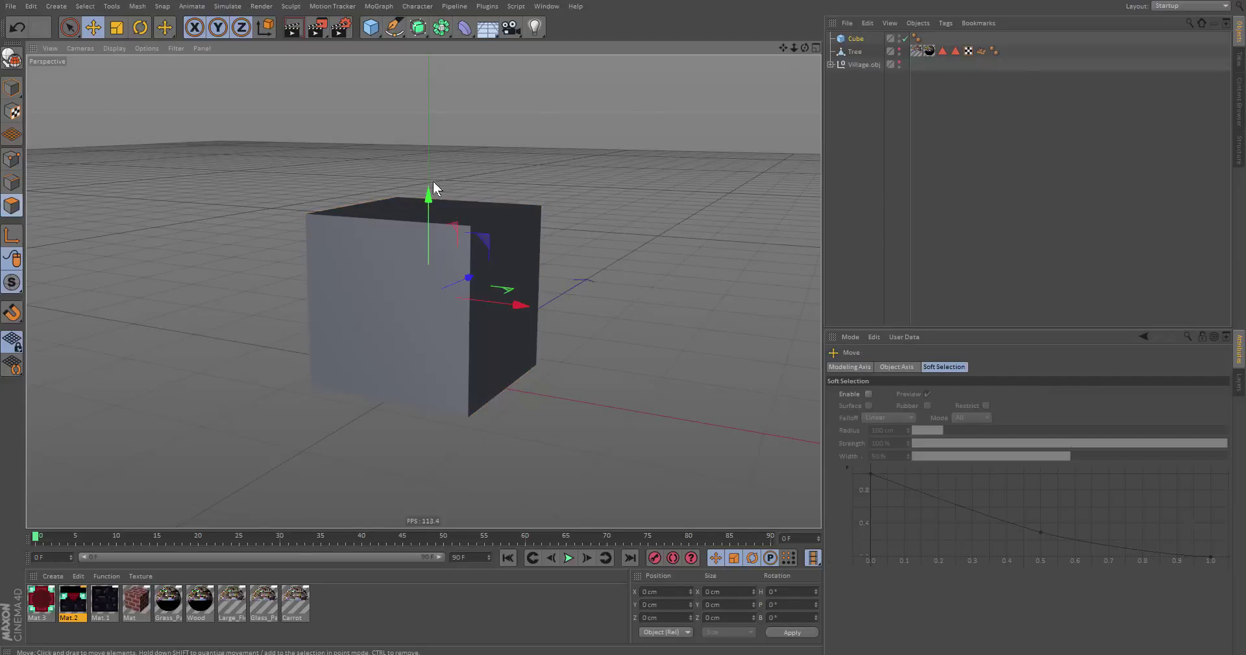
pyautogui.click(11, 89)
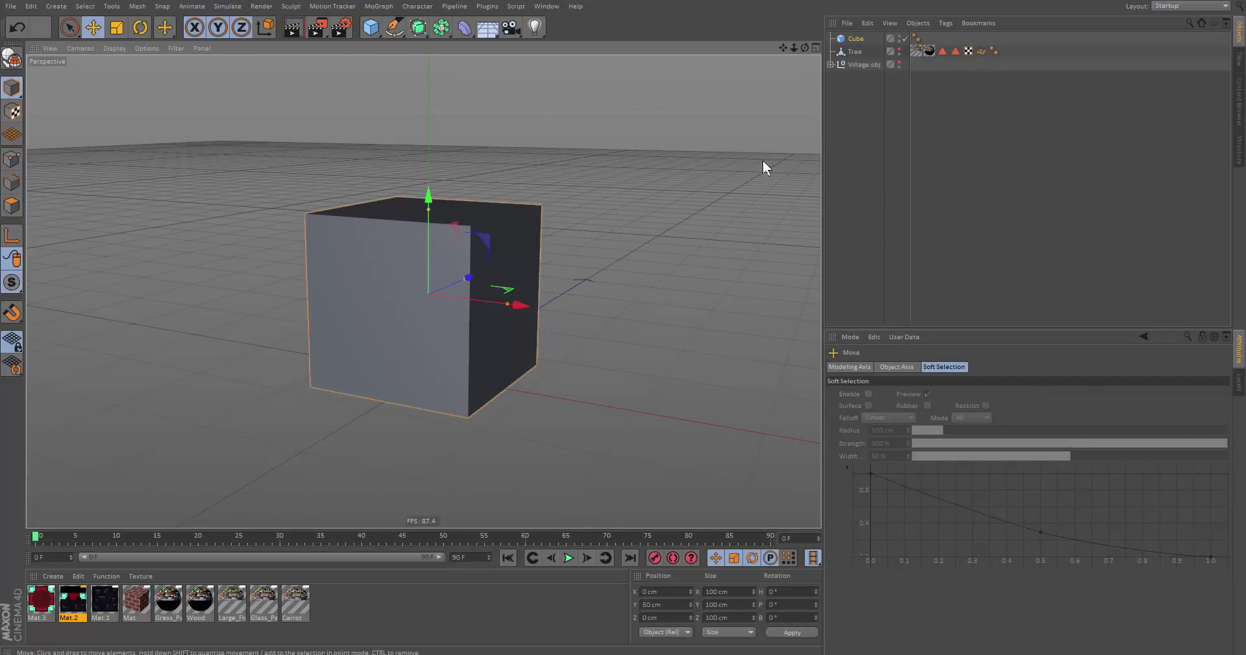
# Convert the cube from a parametric primitive into an editable polygon object, trying both undoing and repeating the conversion
pyautogui.click(846, 39)
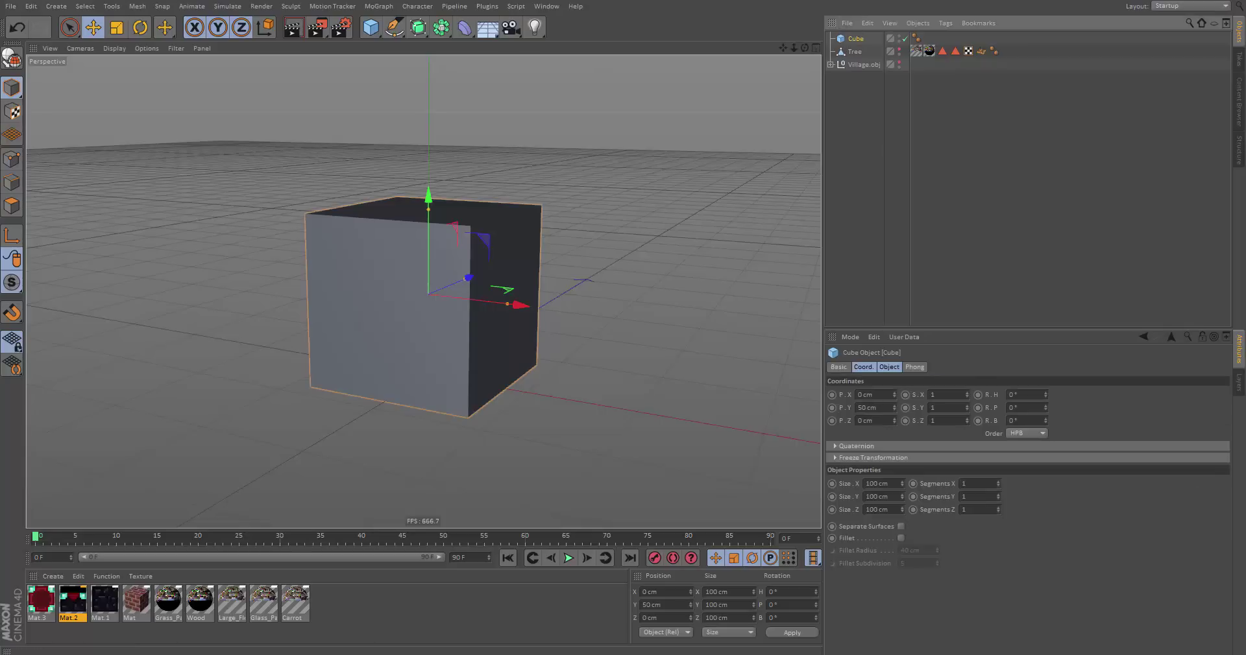
pyautogui.click(12, 59)
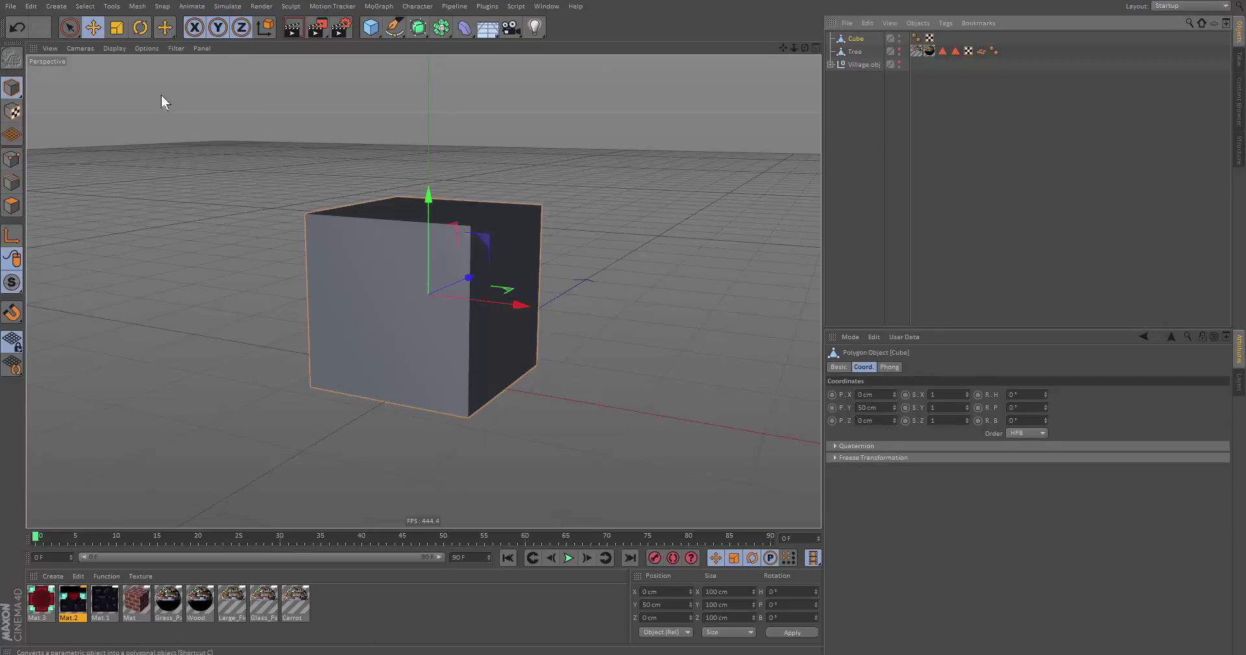
pyautogui.hotkey('ctrl', 'z')
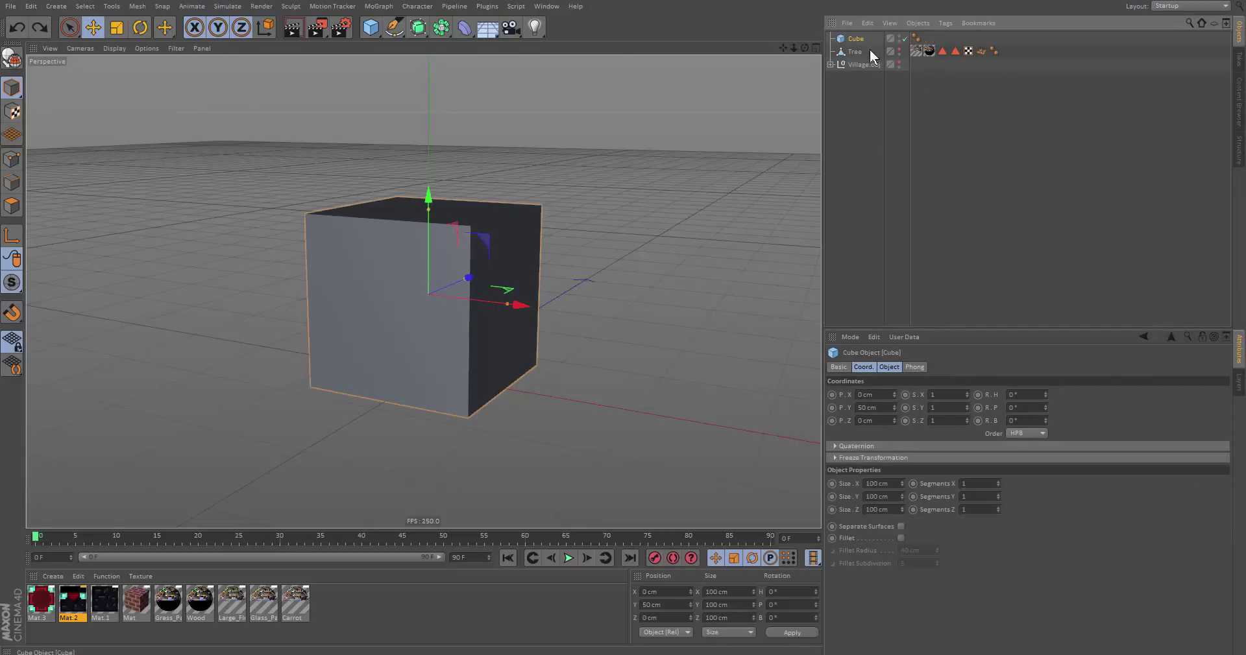
pyautogui.press('c')
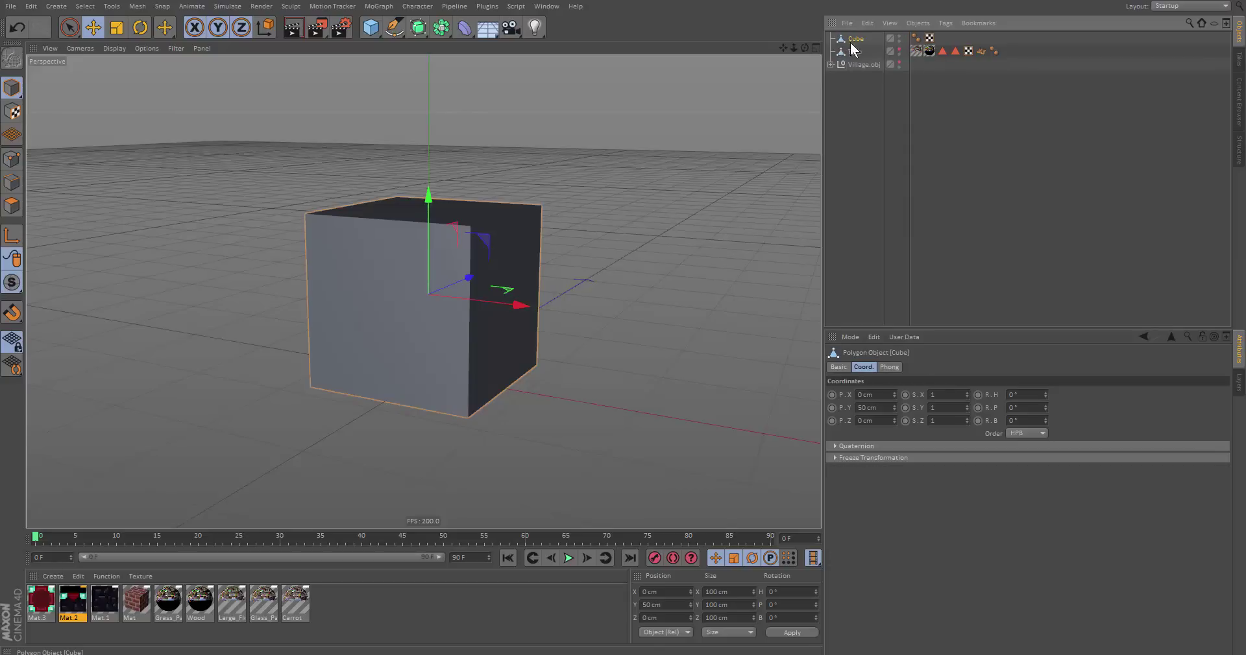
pyautogui.hotkey('ctrl', 'z')
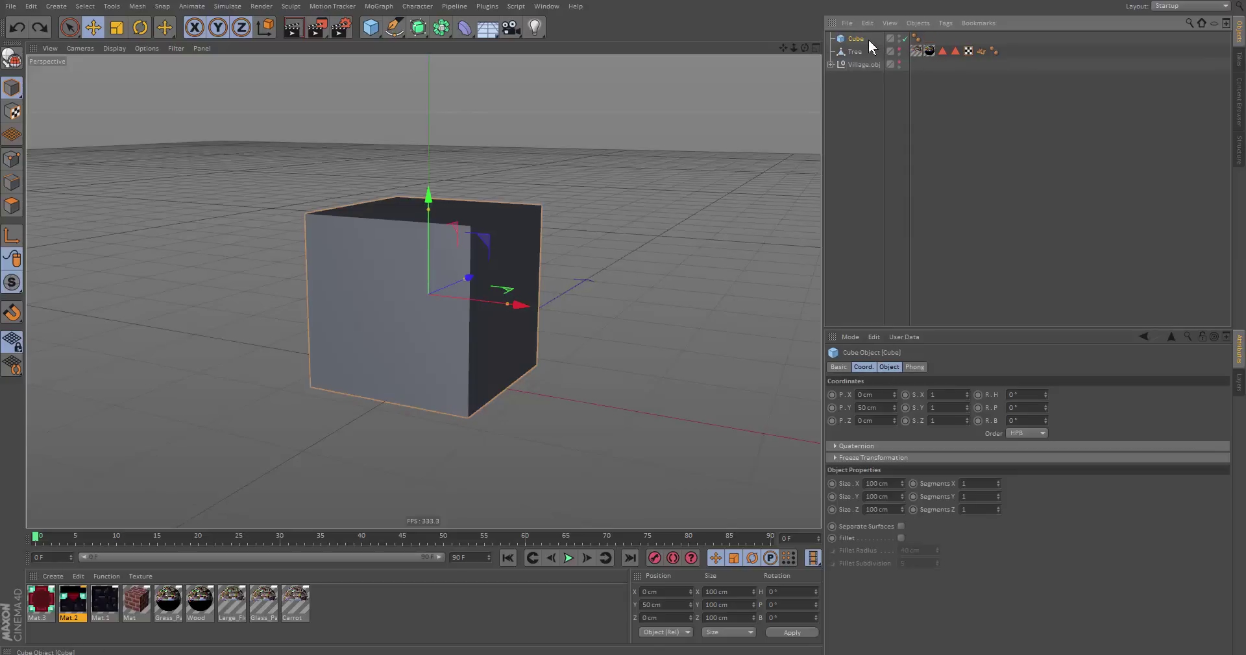
pyautogui.press('c')
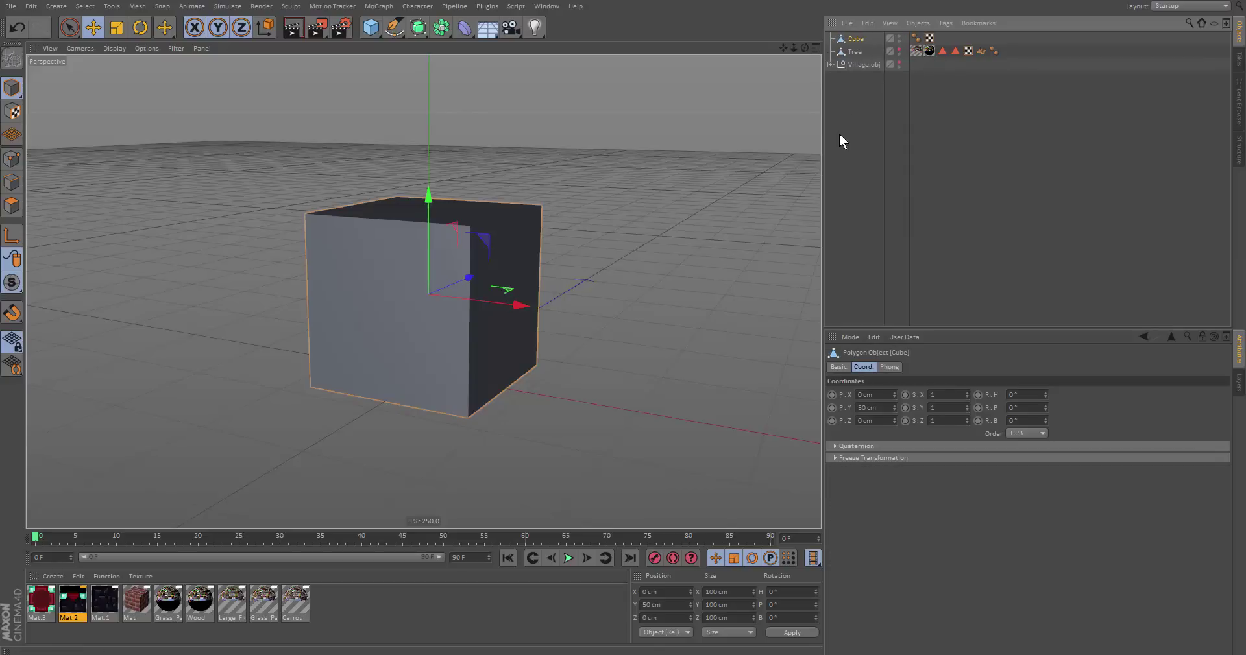
# Open the enchanting table side material and examine the empty strip along the upper part of its texture
pyautogui.keyDown('alt'); pyautogui.moveTo(419, 209); pyautogui.dragTo(422, 199, button='middle'); pyautogui.keyUp('alt')
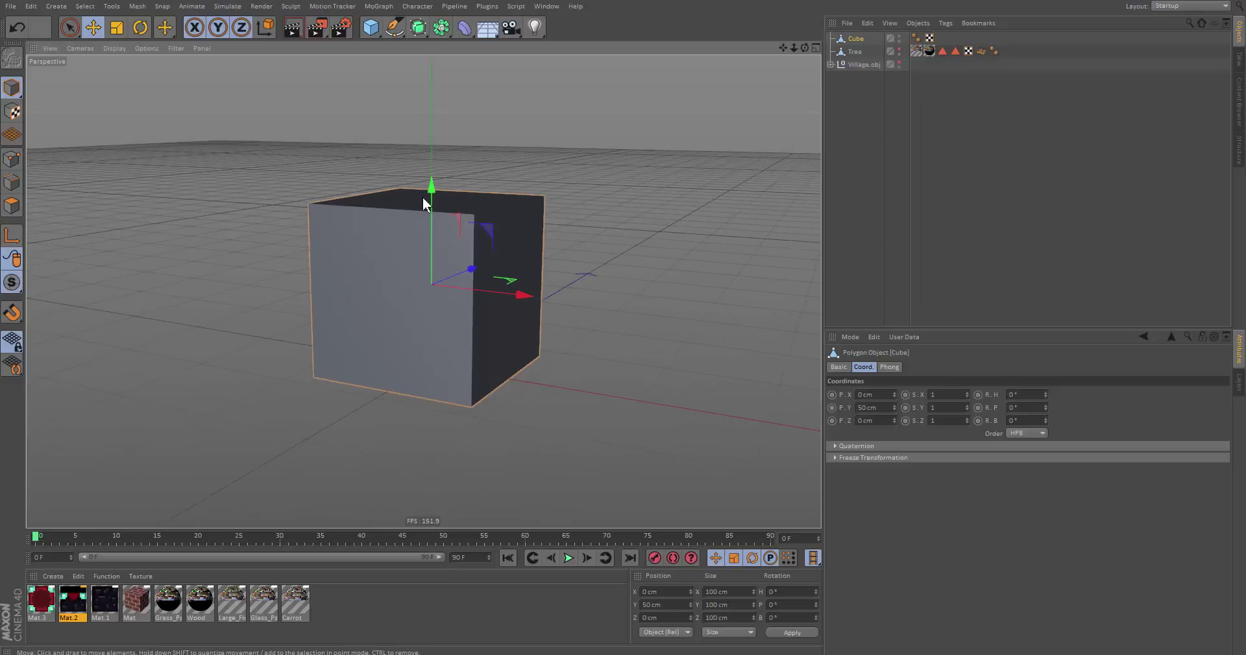
pyautogui.click(73, 601)
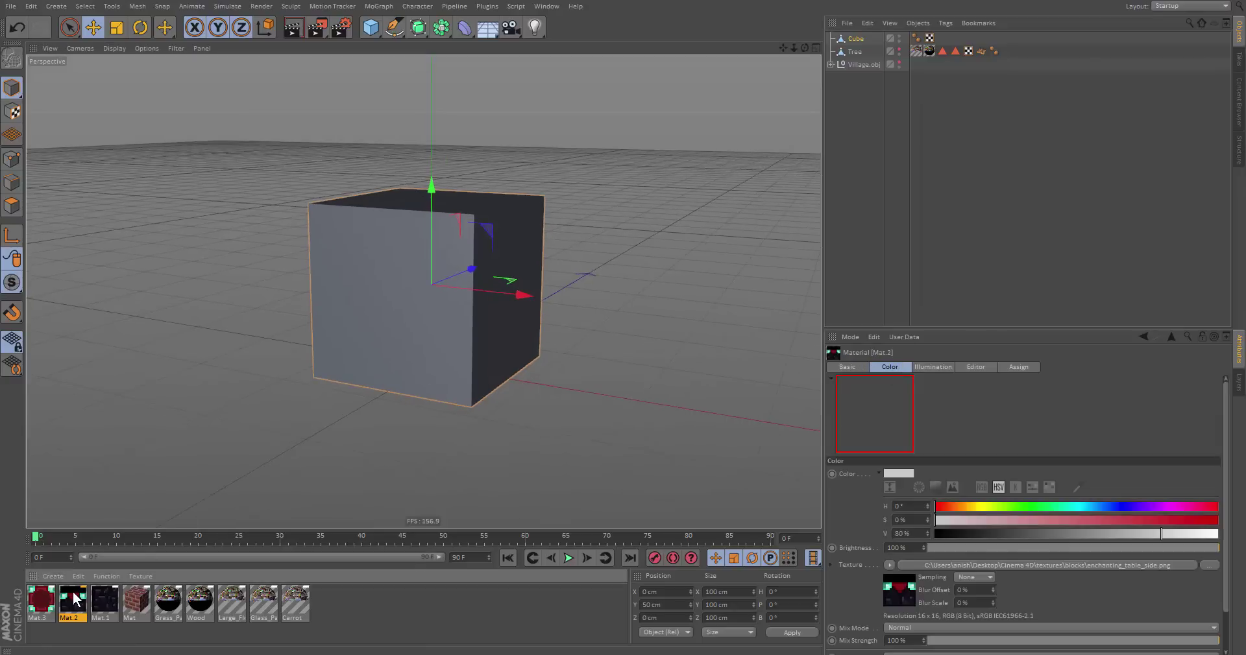
pyautogui.doubleClick(72, 601)
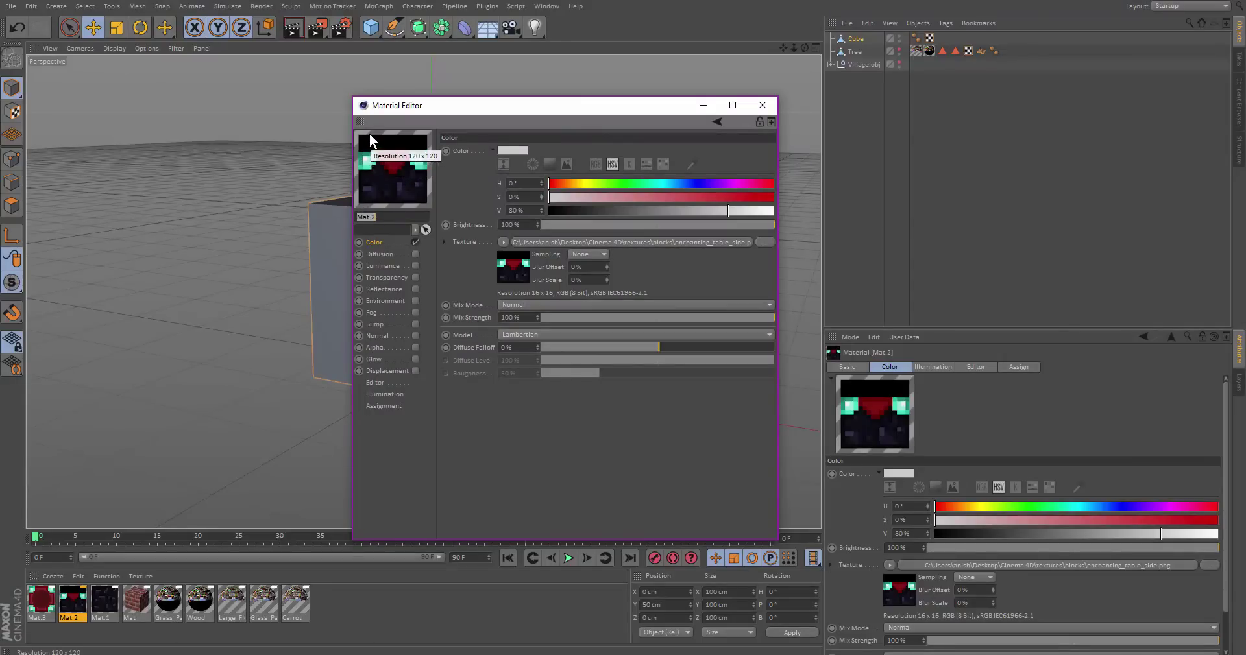
pyautogui.click(762, 105)
# Set the cube's Y size to 100 cm-4*6.25, reducing its height to 75 cm
pyautogui.keyDown('alt'); pyautogui.moveTo(493, 278); pyautogui.dragTo(514, 255); pyautogui.keyUp('alt')
pyautogui.click(514, 253)
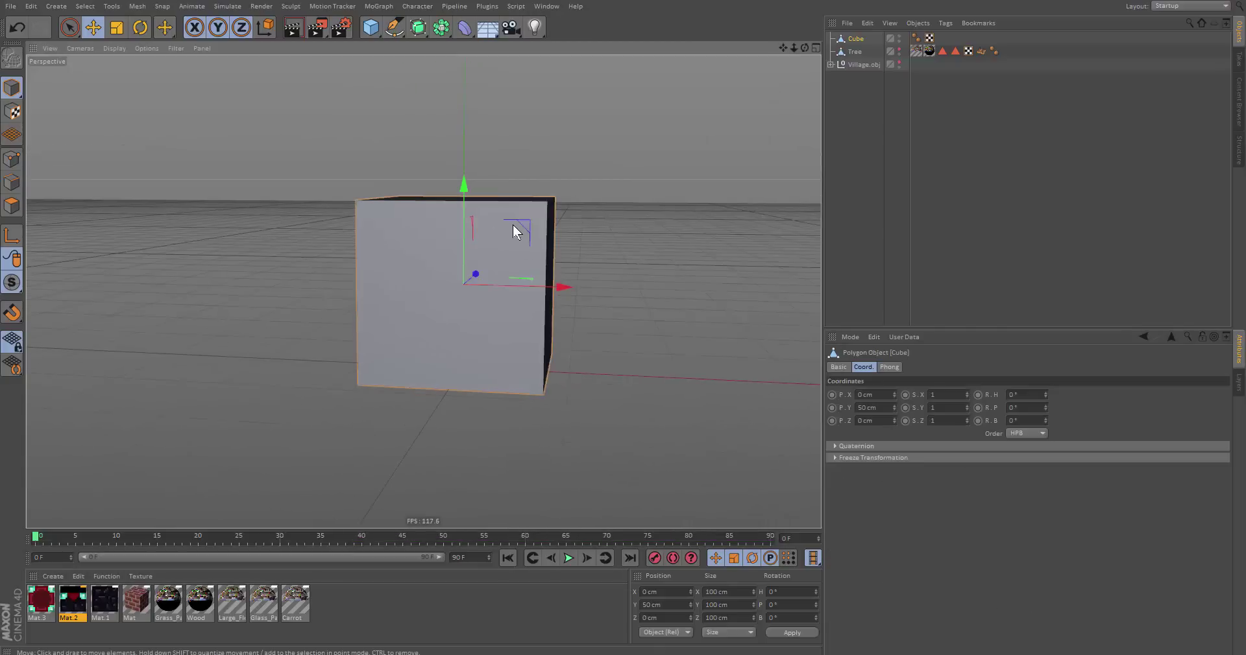
pyautogui.press('e')
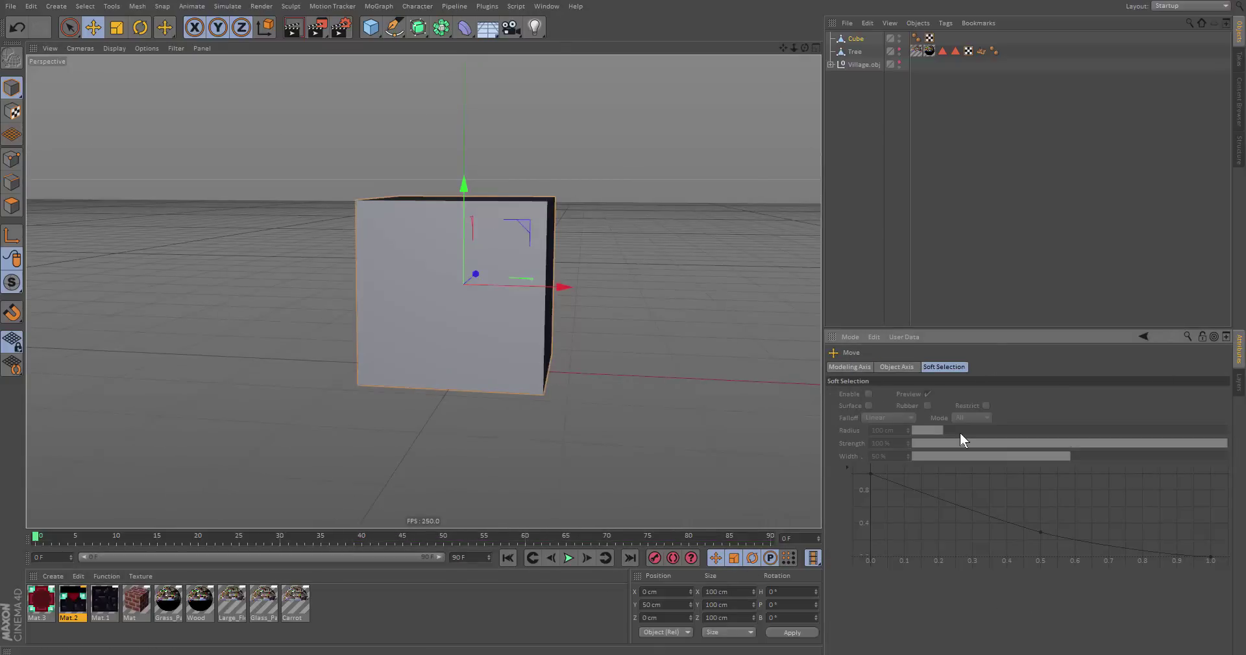
pyautogui.click(856, 39)
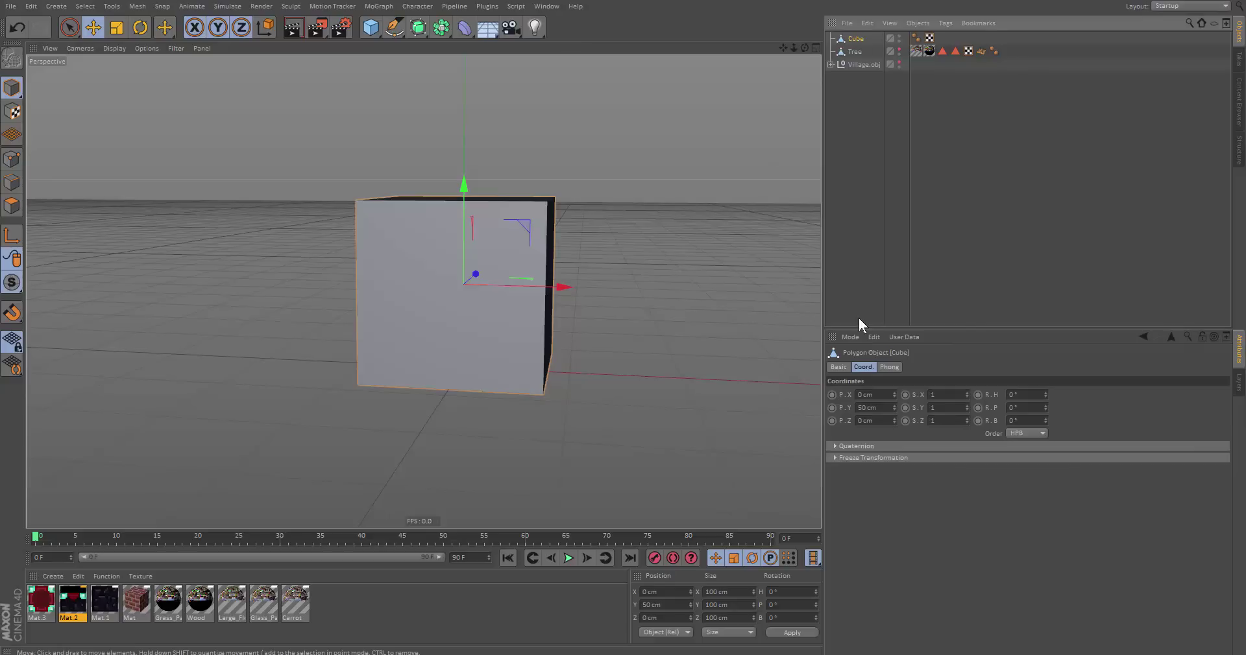
pyautogui.doubleClick(730, 603)
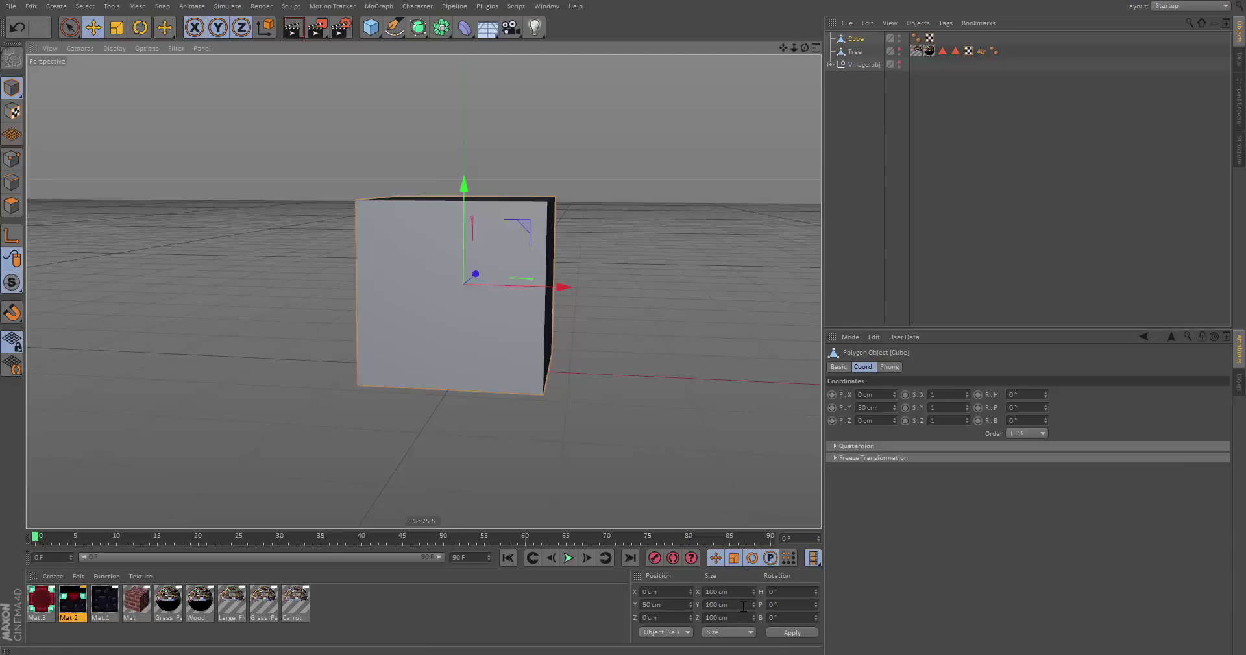
pyautogui.hotkey('shift', 'Tab')
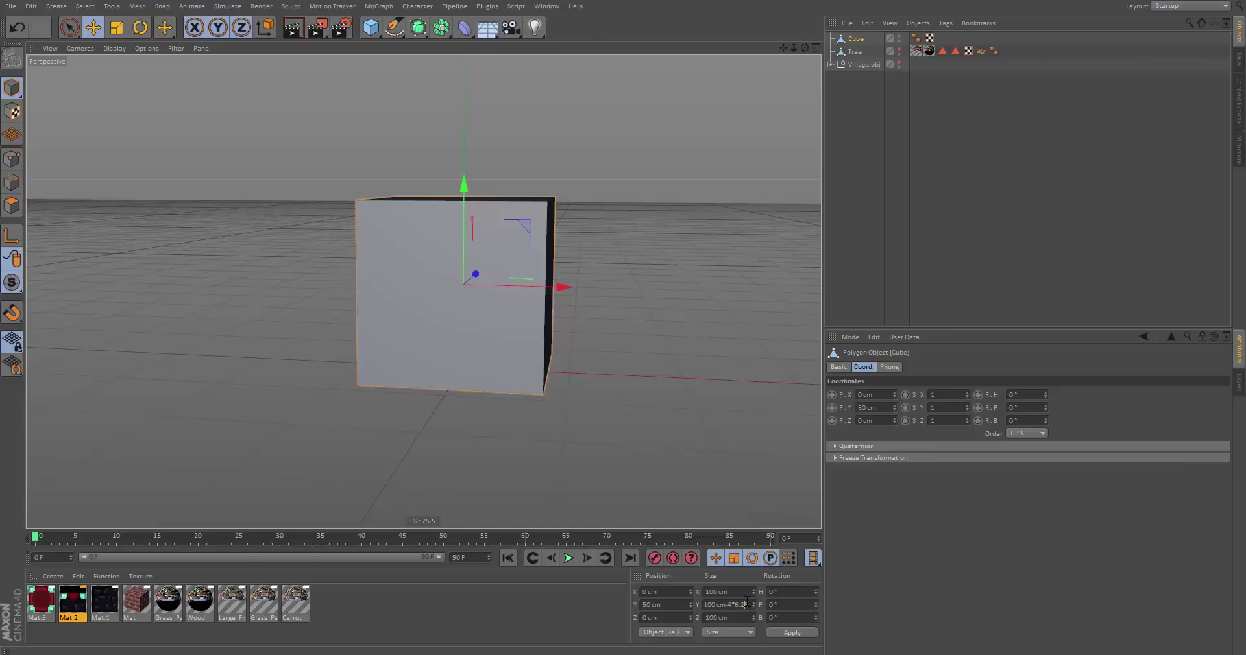
pyautogui.press('Return')
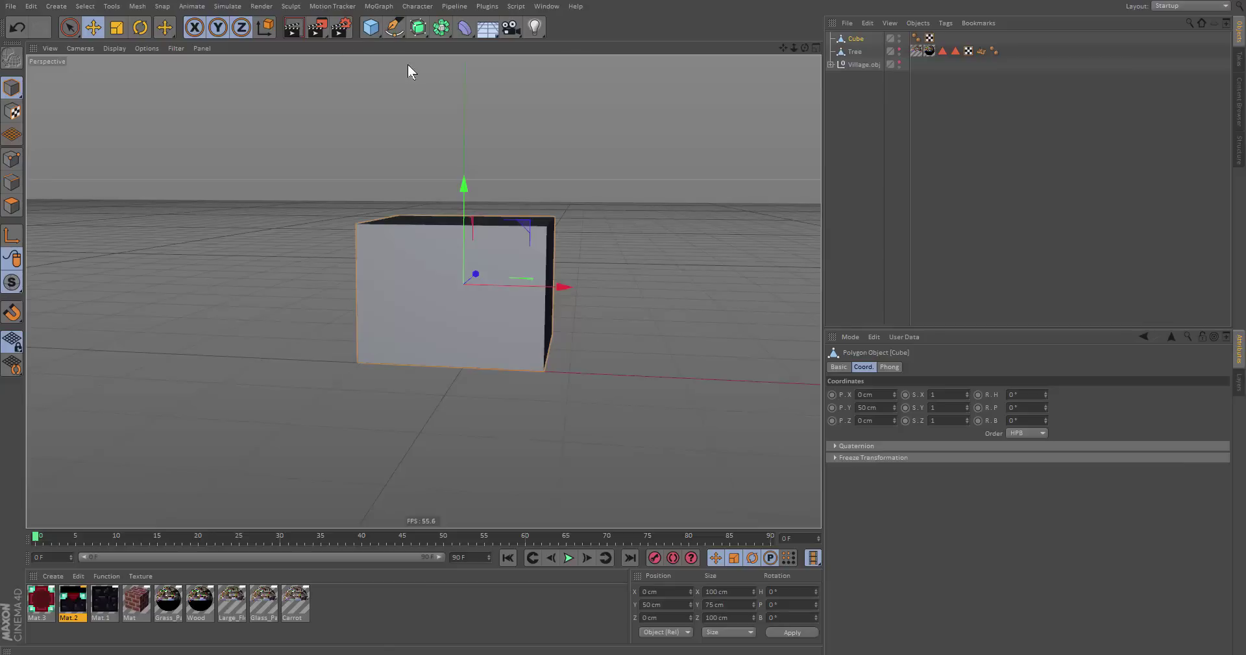
# Set the movement quantizing to 6.25 cm and lower the cube 12.5 cm, to a Y position of 37.5 cm
pyautogui.moveTo(458, 228); pyautogui.dragTo(506, 355)
pyautogui.hotkey('ctrl', 'z')
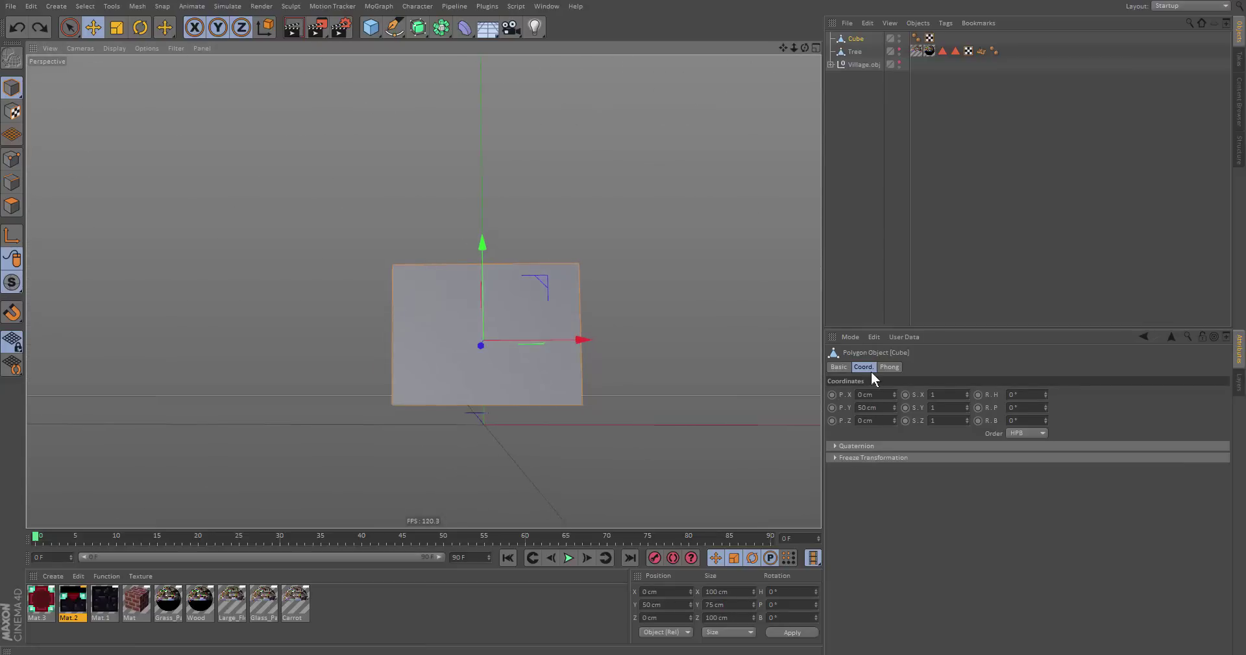
pyautogui.click(850, 337)
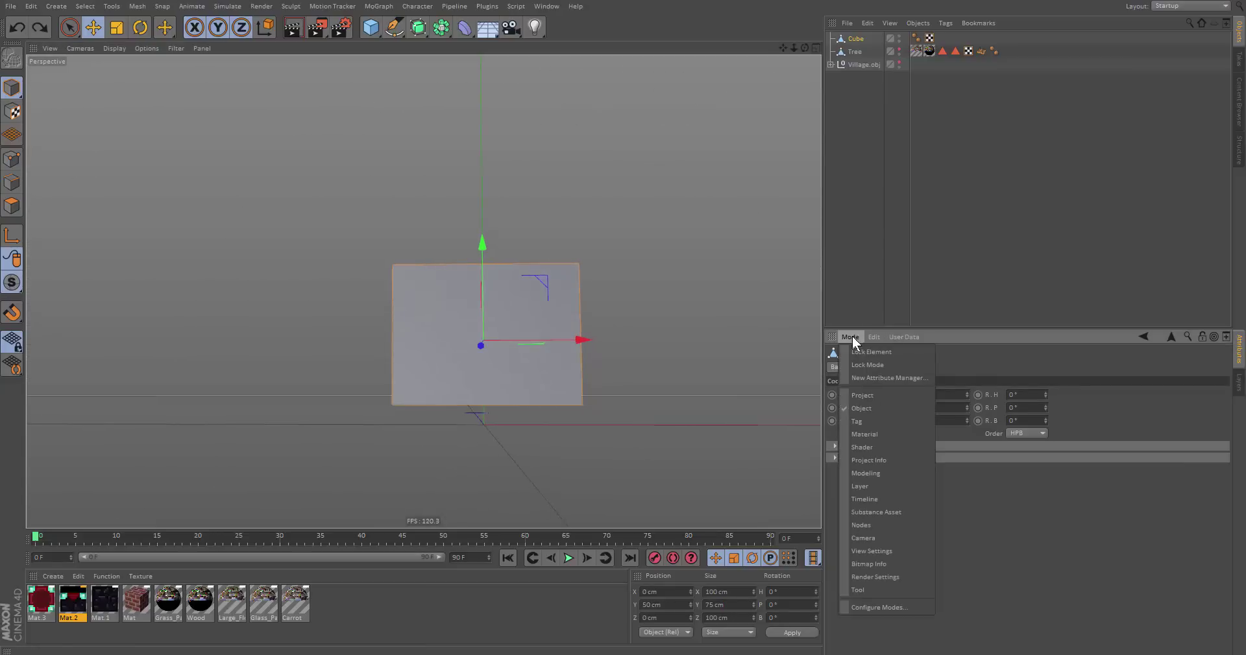
pyautogui.click(876, 474)
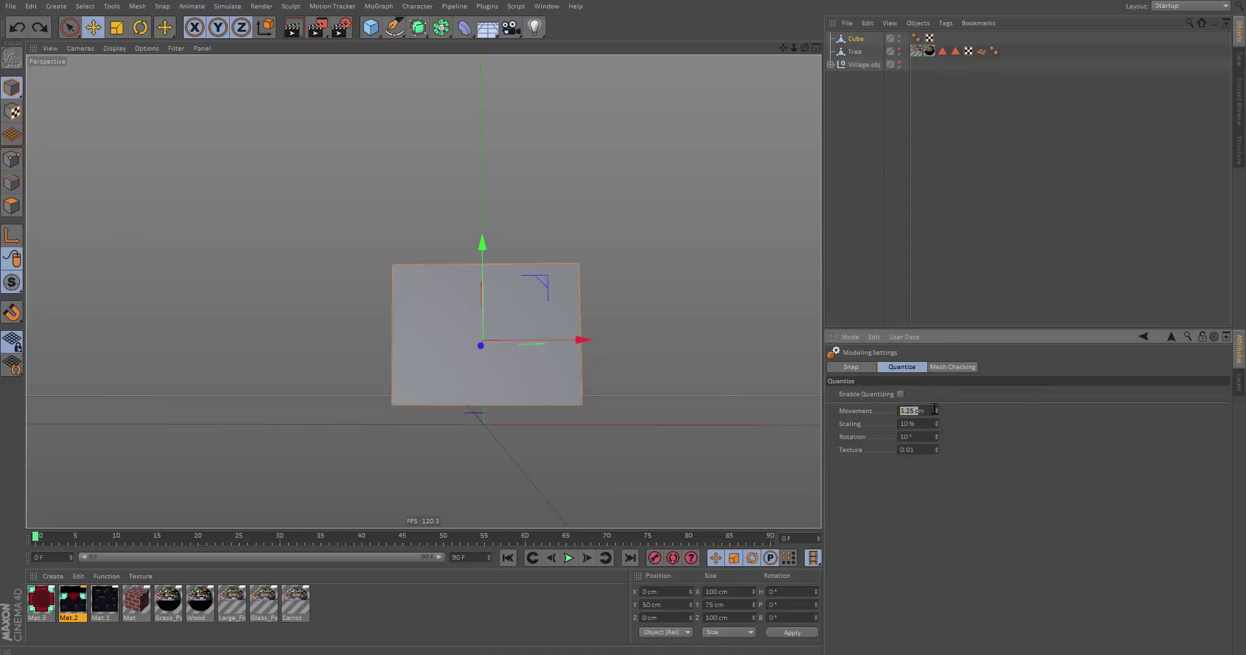
pyautogui.write('6.25')
pyautogui.press('Return')
pyautogui.moveTo(481, 298); pyautogui.dragTo(480, 320)
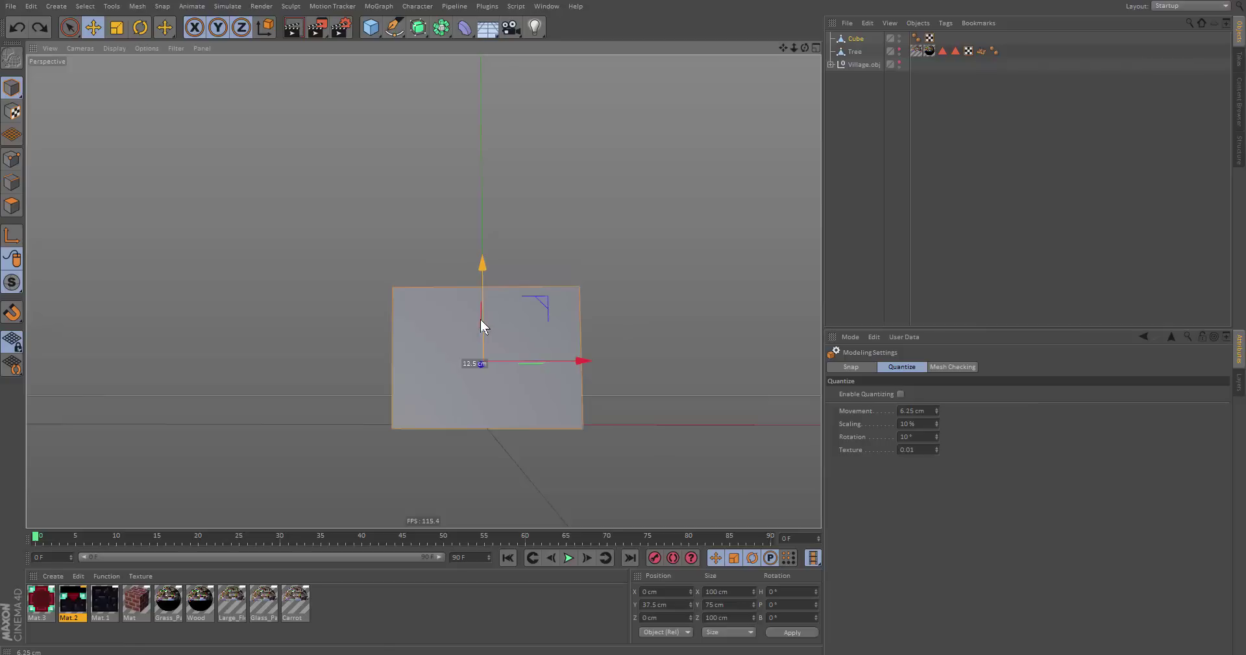
pyautogui.keyDown('alt'); pyautogui.moveTo(532, 375); pyautogui.dragTo(501, 339, button='middle'); pyautogui.keyUp('alt')
pyautogui.keyDown('alt'); pyautogui.moveTo(494, 333); pyautogui.dragTo(800, 363); pyautogui.keyUp('alt')
# Select the cube's top face in polygon mode and apply the material Mat.3 to it
pyautogui.click(11, 205)
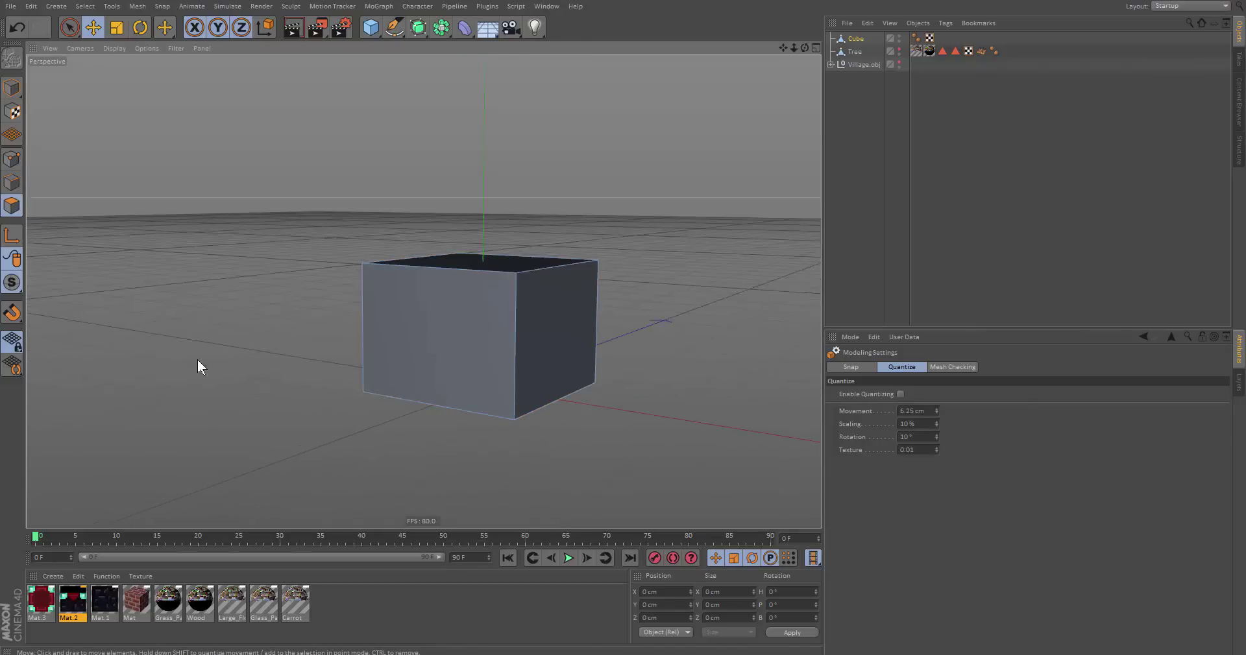
pyautogui.keyDown('alt'); pyautogui.moveTo(272, 301); pyautogui.dragTo(371, 247); pyautogui.keyUp('alt')
pyautogui.click(392, 252)
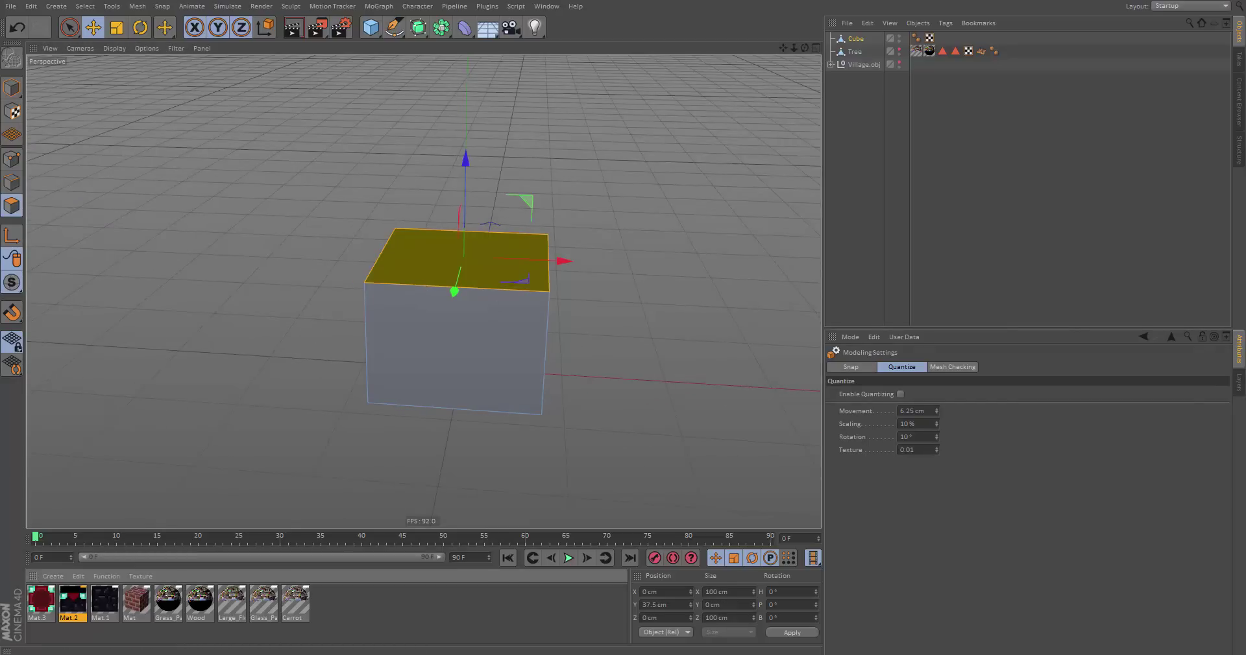
pyautogui.moveTo(515, 341); pyautogui.dragTo(519, 346)
# Select the cube's bottom face and apply the material Mat.1 to it
pyautogui.keyDown('alt'); pyautogui.moveTo(481, 303); pyautogui.dragTo(495, 387); pyautogui.keyUp('alt')
pyautogui.click(494, 388)
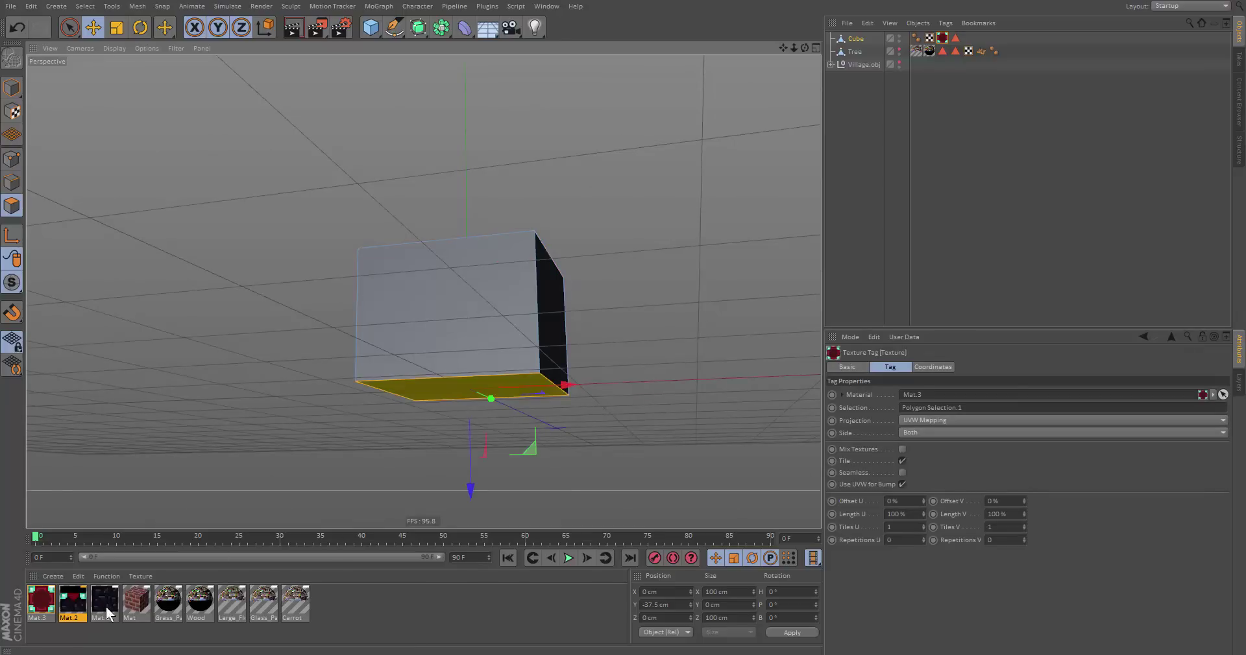
pyautogui.moveTo(106, 606); pyautogui.dragTo(442, 305)
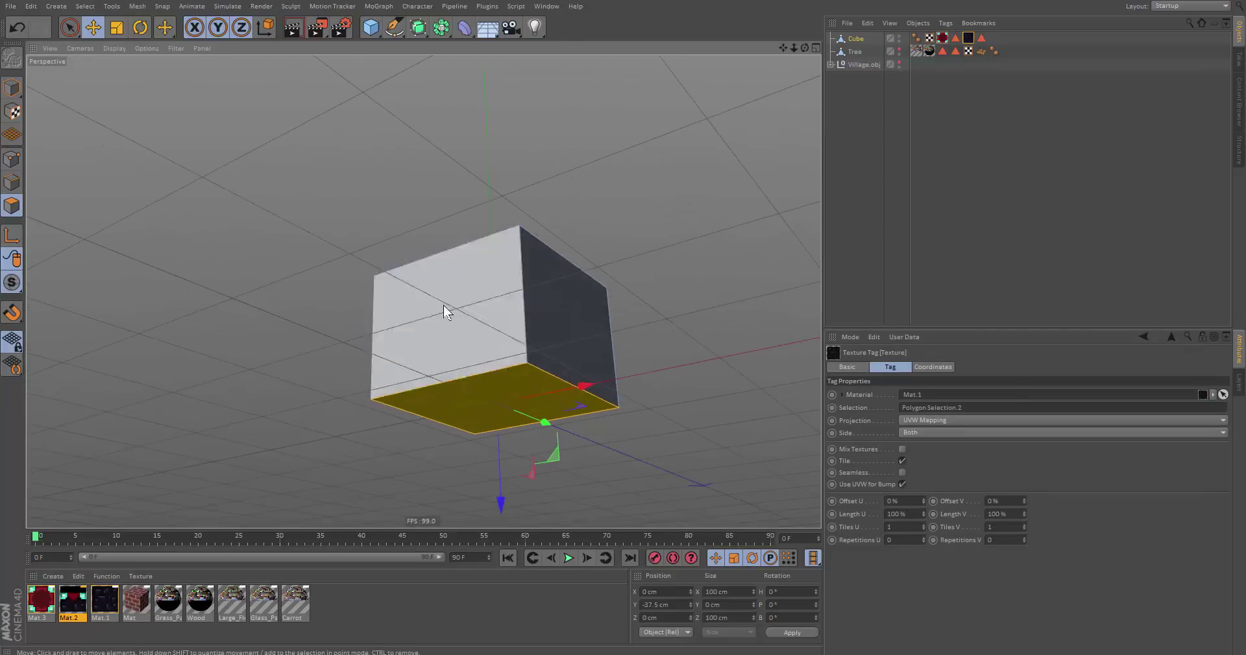
pyautogui.press('Return')
pyautogui.keyDown('alt'); pyautogui.moveTo(502, 331); pyautogui.dragTo(549, 343); pyautogui.keyUp('alt')
pyautogui.press('Return')
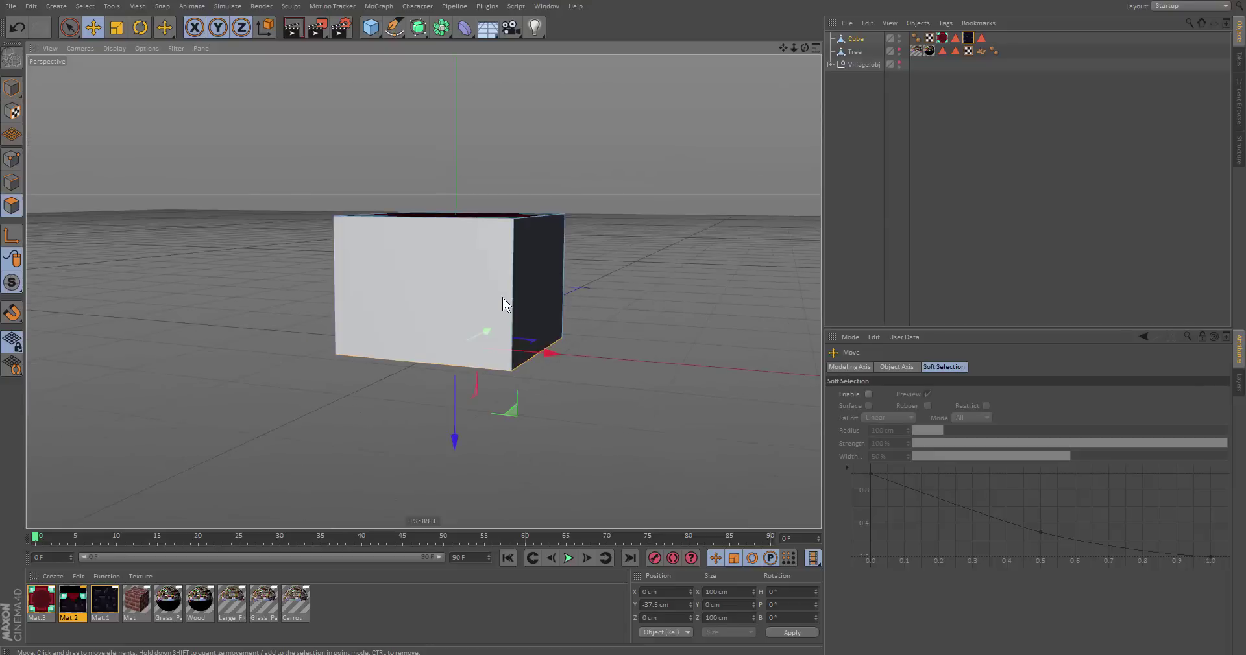
# Loop-select the cube's four side faces and apply the enchanting table side material Mat.2 to them
pyautogui.press('u')
pyautogui.press('l')
pyautogui.keyDown('alt'); pyautogui.moveTo(450, 277); pyautogui.dragTo(616, 313); pyautogui.keyUp('alt')
pyautogui.keyDown('alt'); pyautogui.moveTo(379, 287); pyautogui.dragTo(506, 280); pyautogui.keyUp('alt')
pyautogui.click(292, 283)
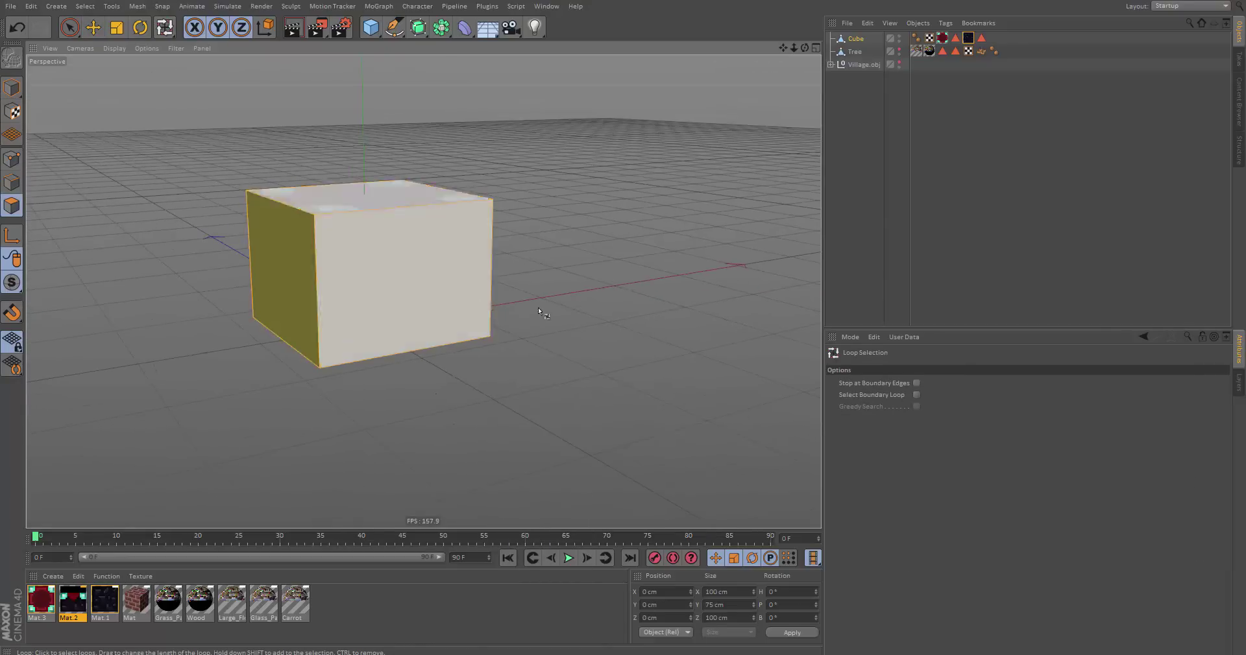
pyautogui.press('Return')
pyautogui.keyDown('alt'); pyautogui.moveTo(413, 249); pyautogui.dragTo(227, 241); pyautogui.keyUp('alt')
pyautogui.press('Return')
pyautogui.keyDown('alt'); pyautogui.moveTo(474, 247); pyautogui.dragTo(402, 292); pyautogui.keyUp('alt')
pyautogui.keyDown('alt'); pyautogui.moveTo(496, 336); pyautogui.dragTo(423, 282); pyautogui.keyUp('alt')
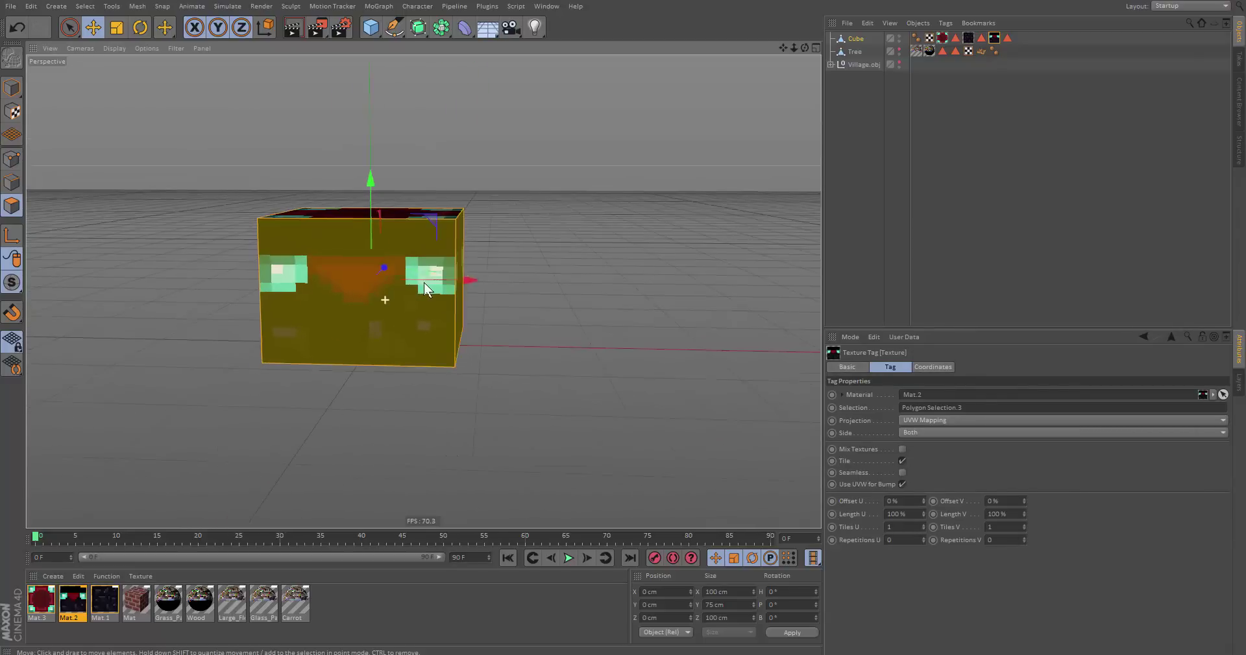
# Return to model mode with nothing selected and examine the textured enchanting table from several angles
pyautogui.click(654, 362)
pyautogui.click(12, 87)
pyautogui.keyDown('alt'); pyautogui.moveTo(428, 213); pyautogui.dragTo(436, 263); pyautogui.keyUp('alt')
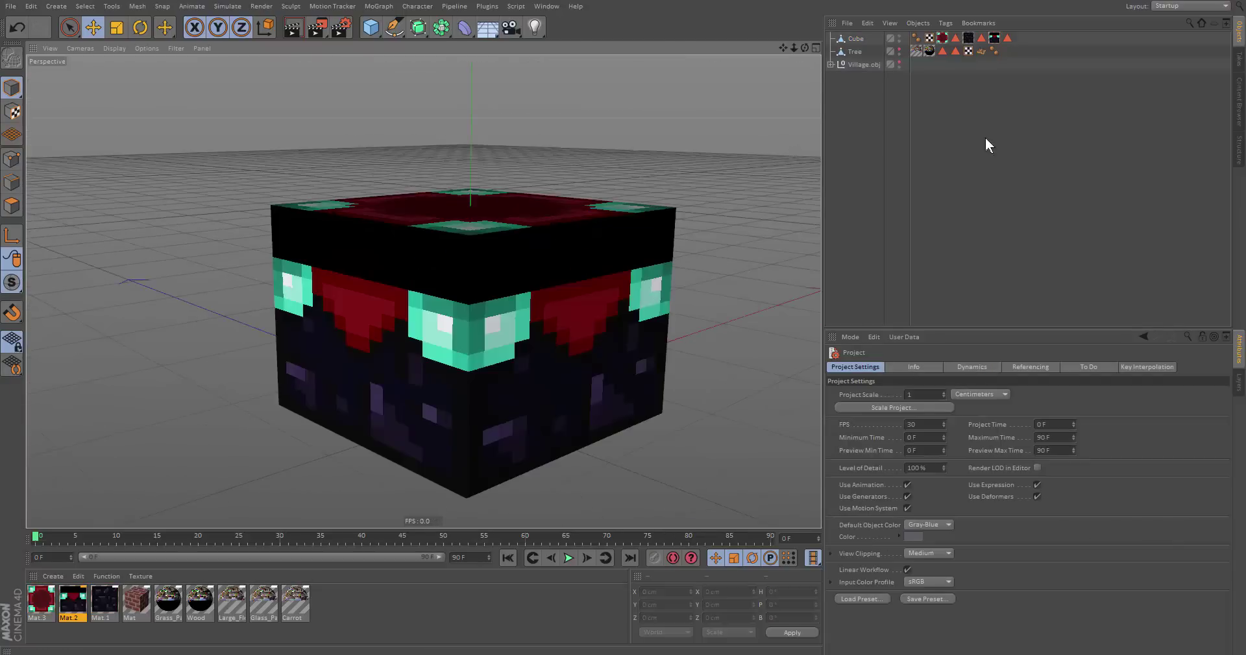
pyautogui.keyDown('alt'); pyautogui.moveTo(709, 299); pyautogui.dragTo(380, 227); pyautogui.keyUp('alt')
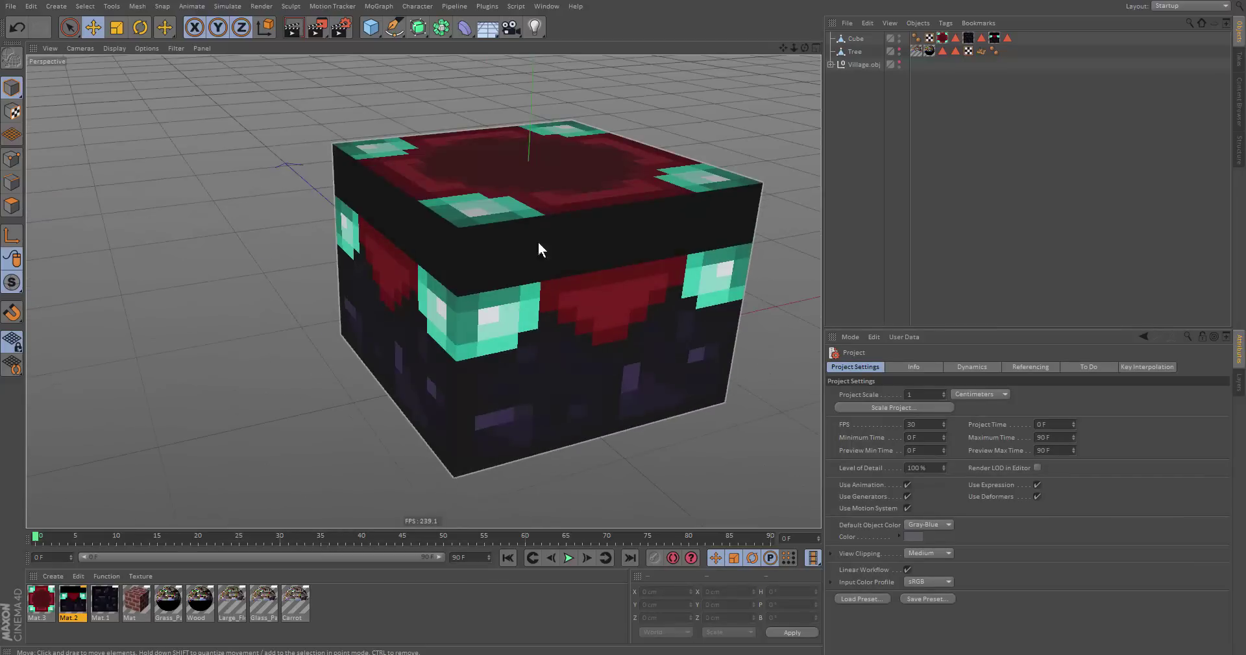
pyautogui.keyDown('alt'); pyautogui.moveTo(539, 243); pyautogui.dragTo(454, 221); pyautogui.keyUp('alt')
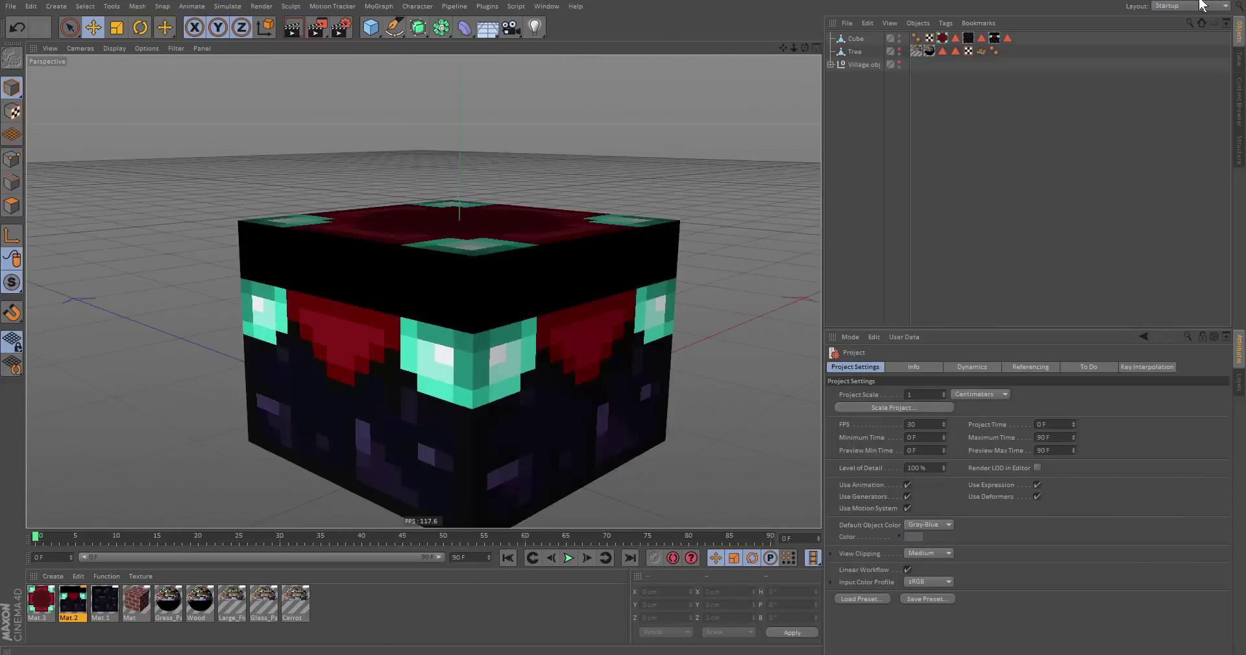
# Switch to the BP - UV Edit layout and browse for a texture in Desktop > Cinema 4D > textures > blocks
pyautogui.click(1191, 7)
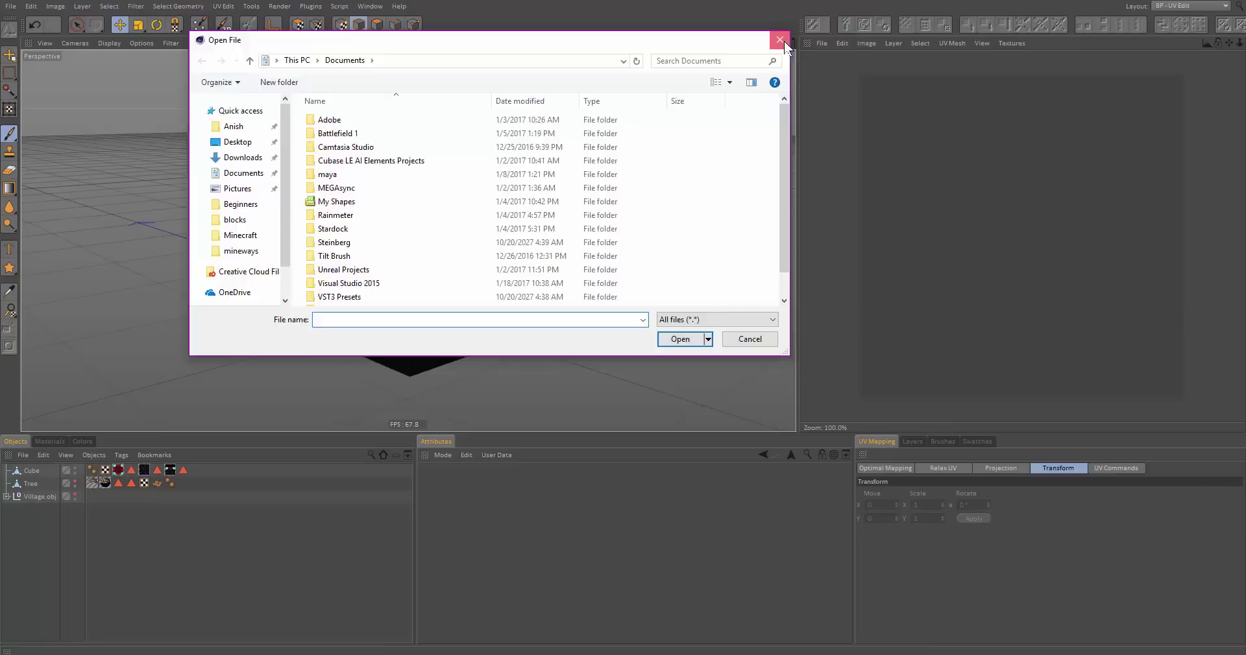
pyautogui.press('Escape')
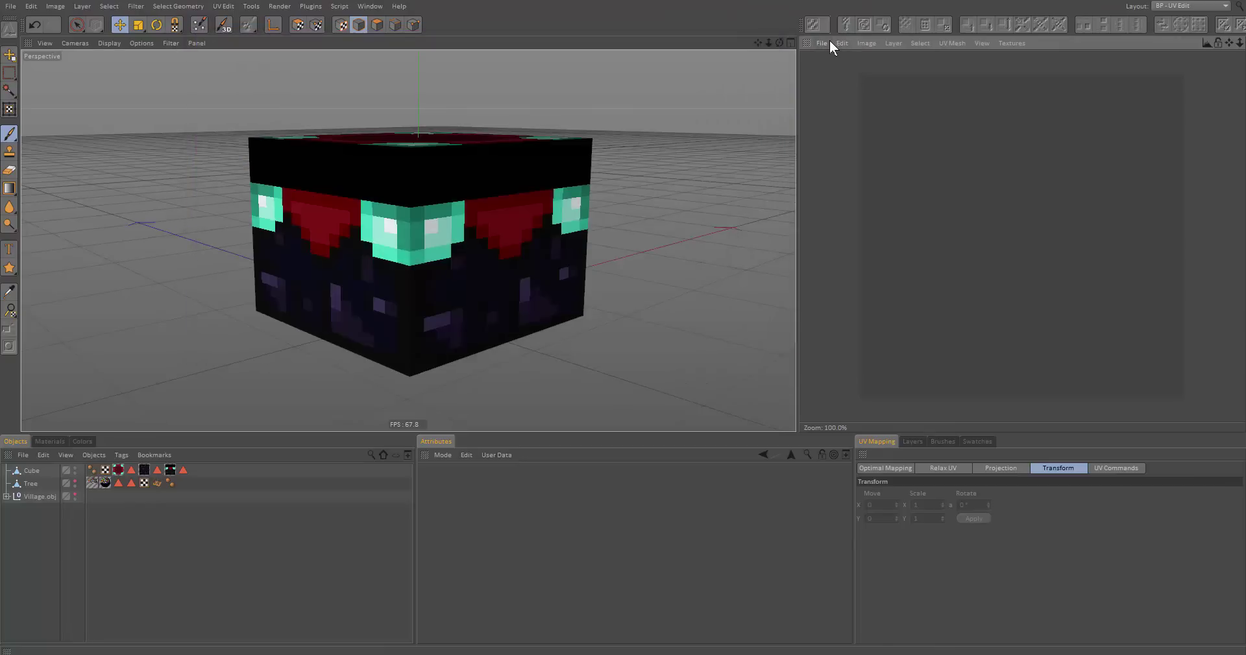
pyautogui.click(827, 42)
pyautogui.click(844, 76)
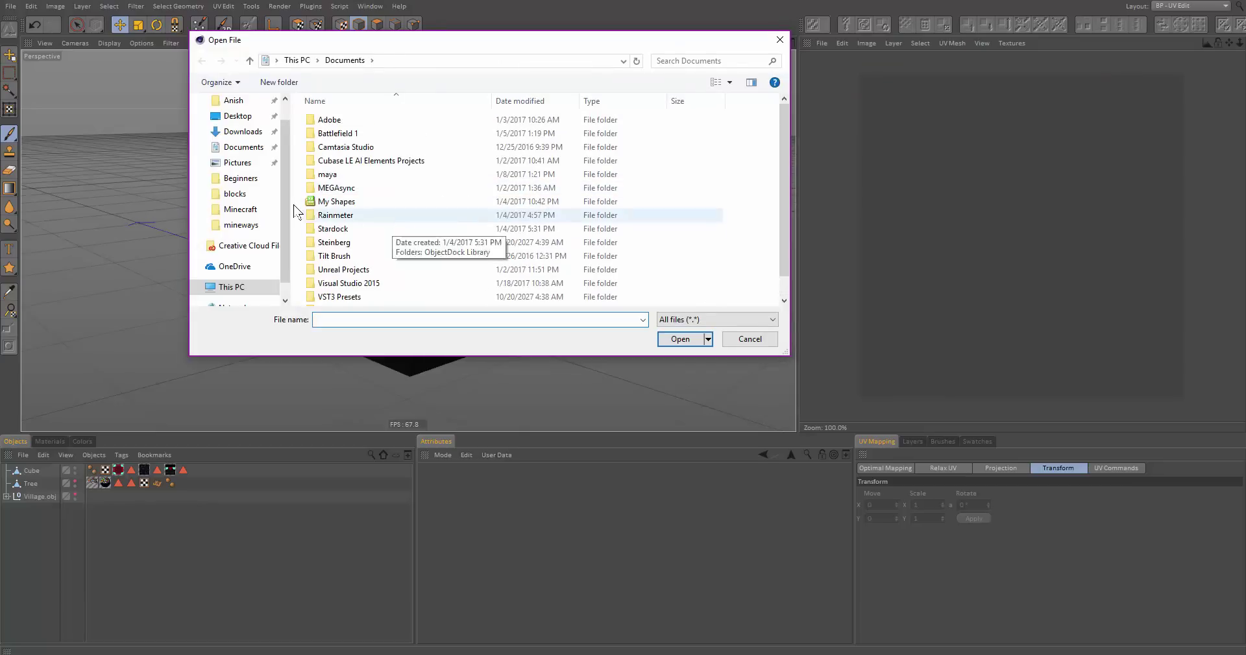
pyautogui.scroll(1, 279, 198)
pyautogui.click(237, 141)
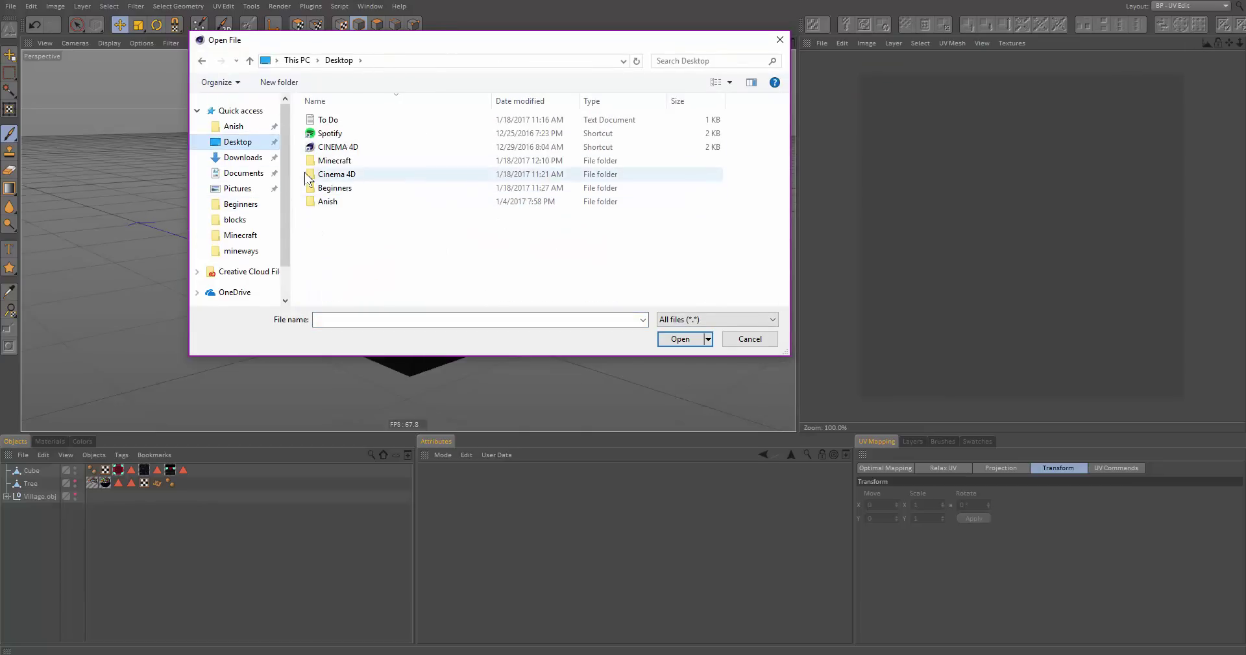
pyautogui.click(343, 176)
pyautogui.doubleClick(342, 175)
pyautogui.doubleClick(344, 148)
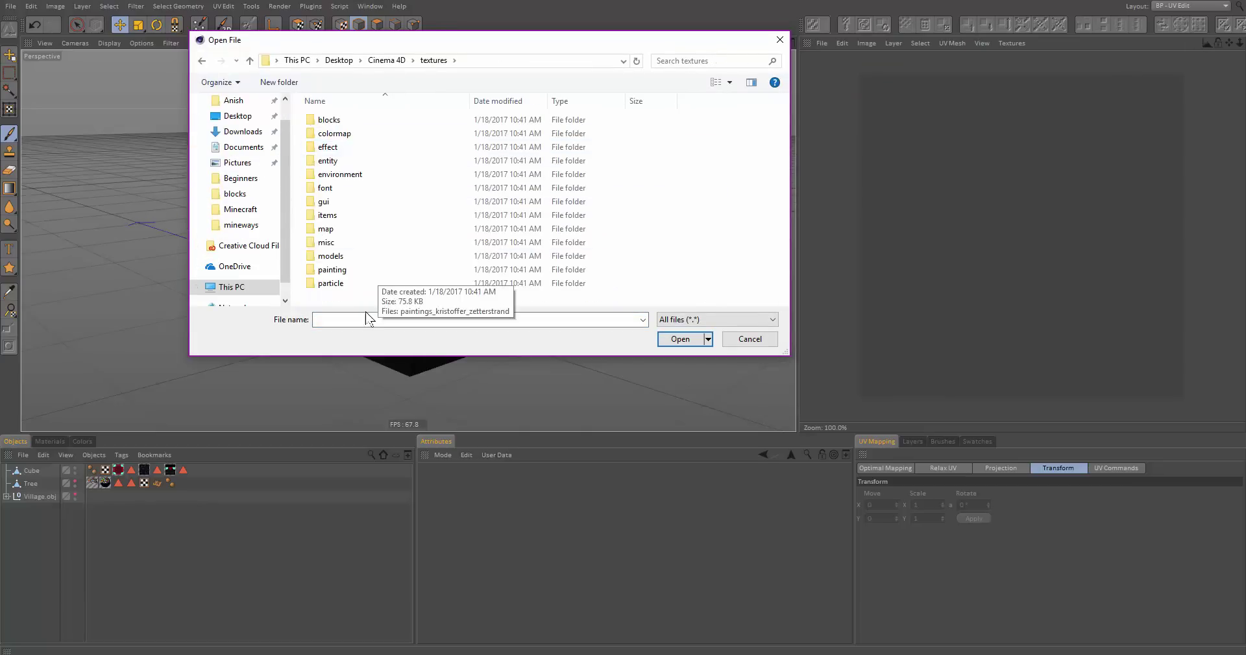
pyautogui.doubleClick(329, 121)
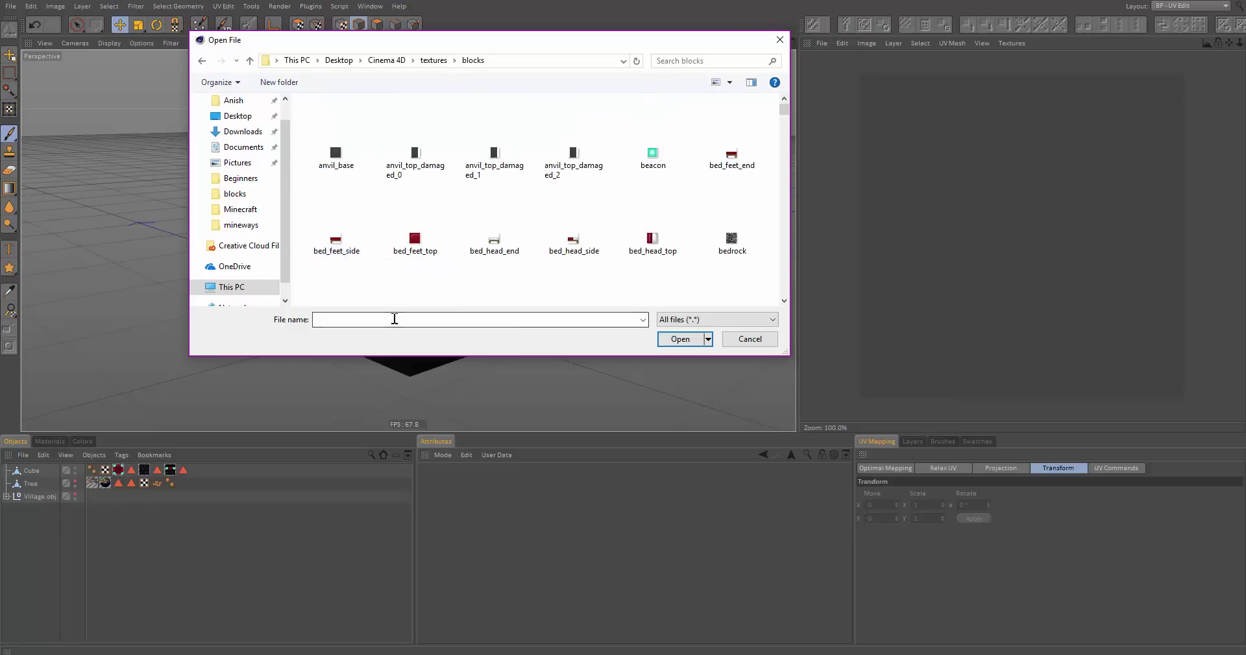
# Open the texture file enchanting_table_side.png in the texture view
pyautogui.click(396, 320)
pyautogui.write('enc')
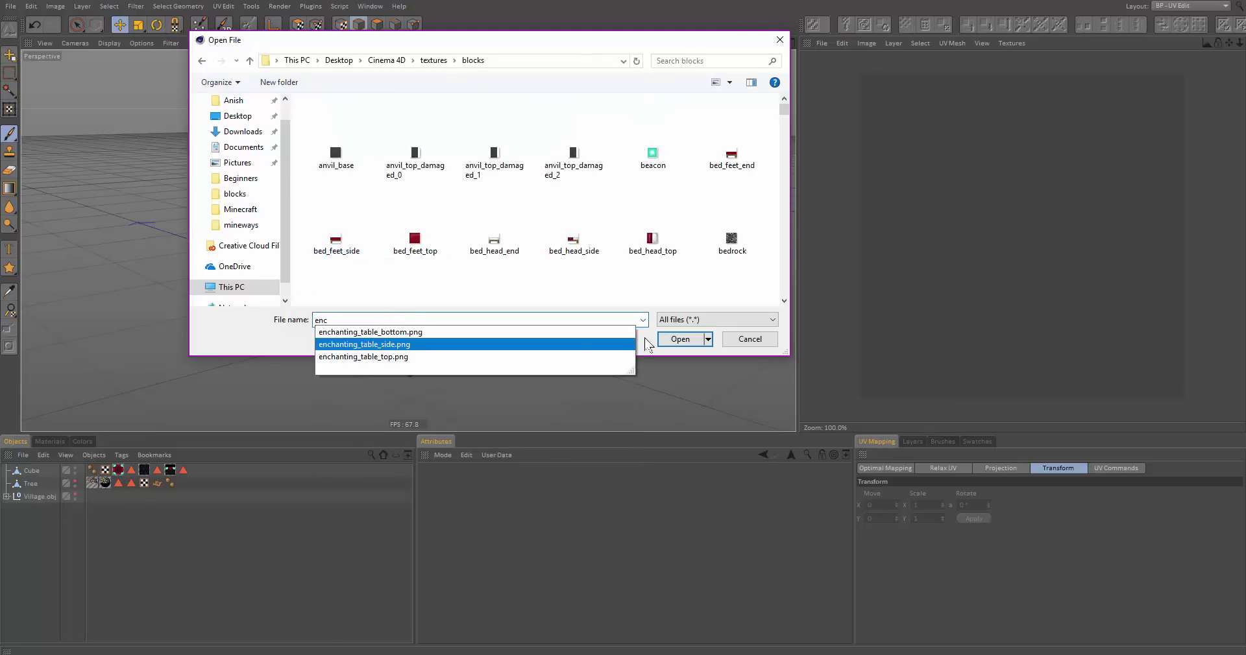
pyautogui.click(619, 344)
pyautogui.click(680, 339)
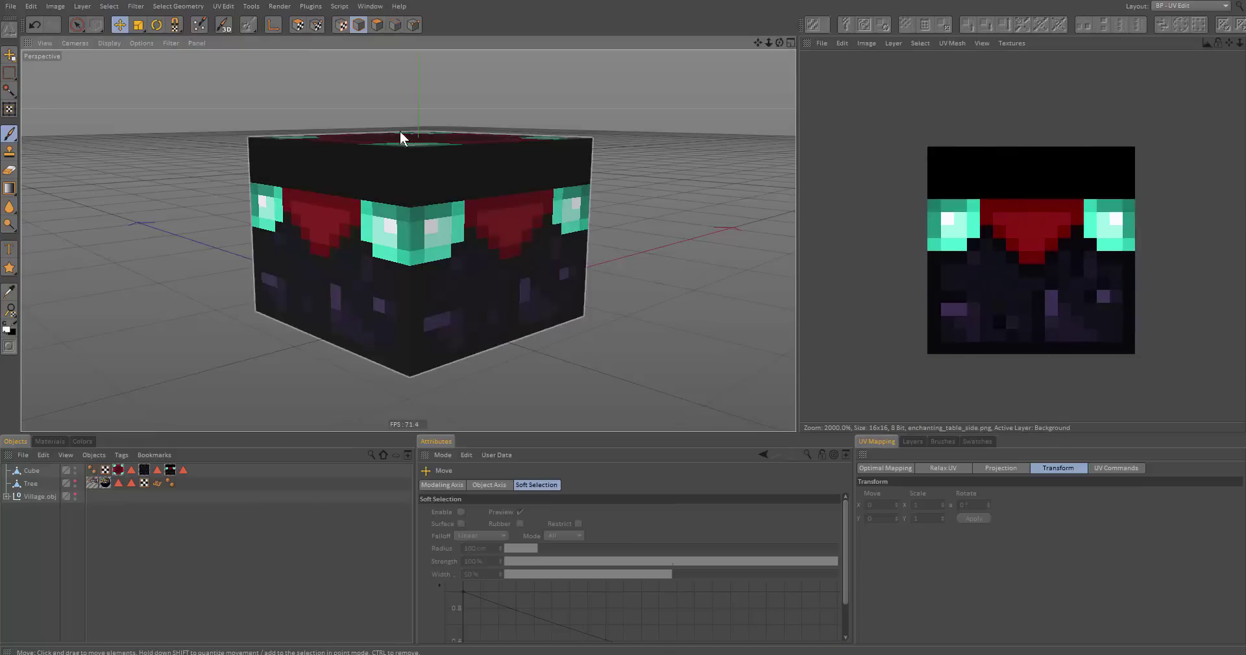
# Select the cube and display its enchanting_table_side.png texture in the texture view
pyautogui.click(468, 212)
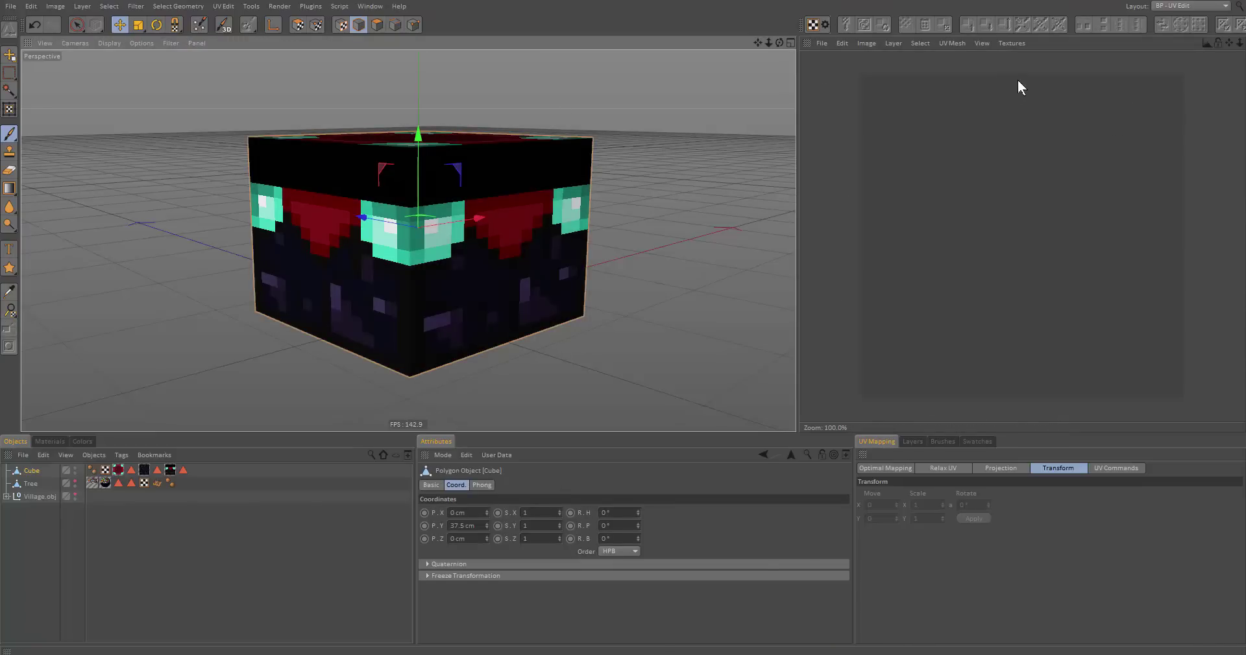
pyautogui.click(1018, 43)
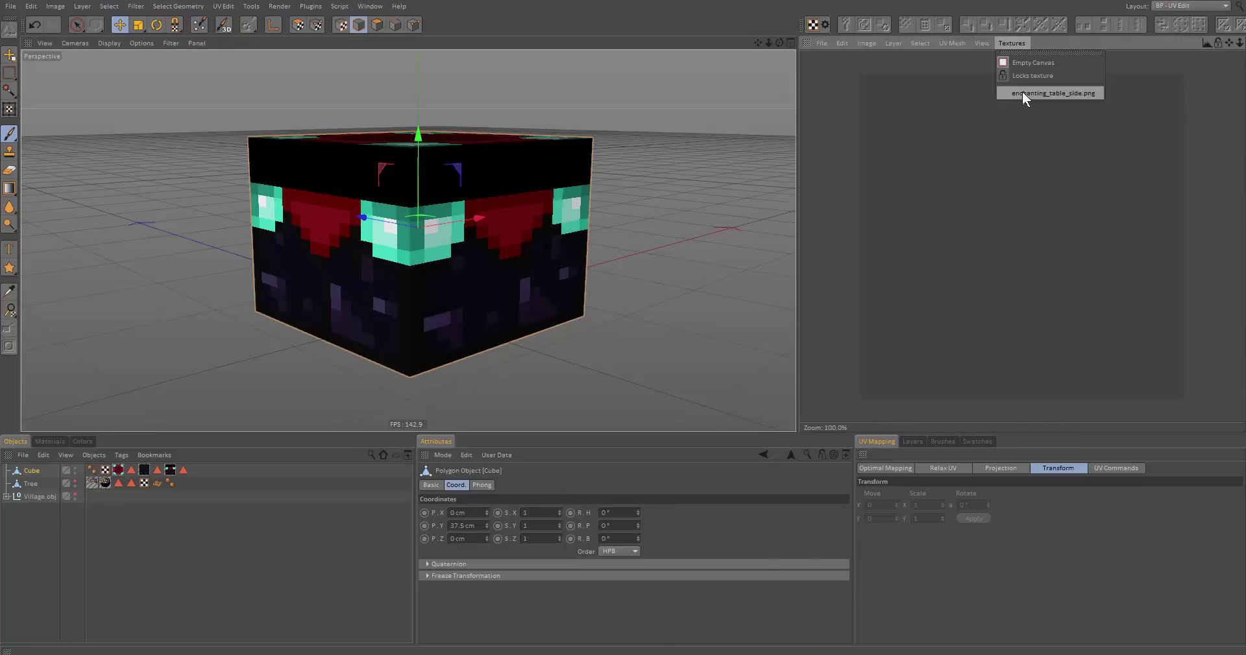
pyautogui.click(1022, 91)
pyautogui.click(1015, 42)
pyautogui.click(1031, 93)
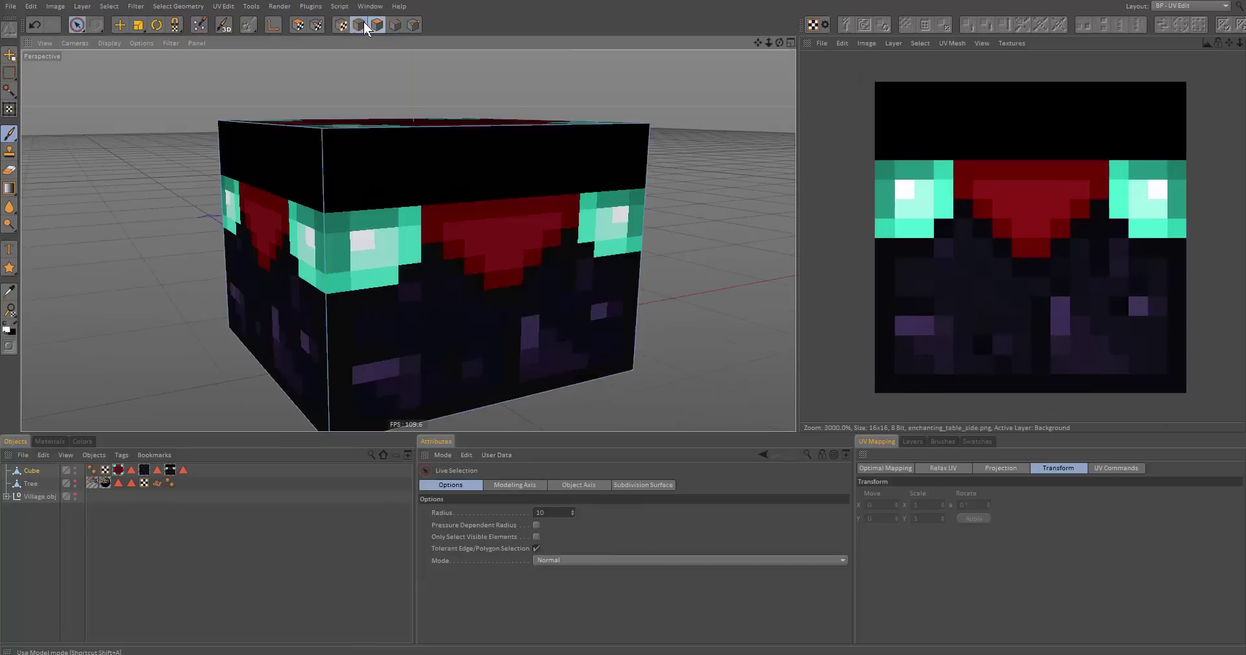
# Switch to UV polygon mode and examine how the cube's side faces are mapped onto the texture
pyautogui.click(362, 25)
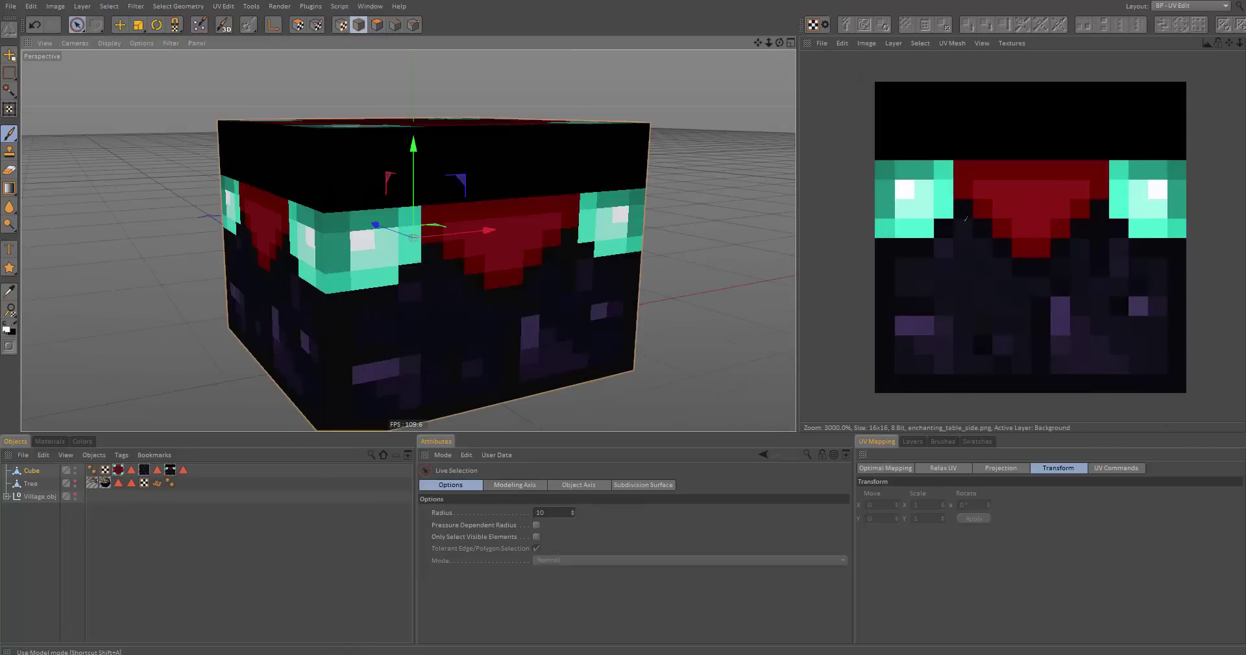
pyautogui.scroll(-4, 569, 155)
pyautogui.click(298, 25)
pyautogui.keyDown('alt'); pyautogui.moveTo(597, 170); pyautogui.dragTo(383, 214); pyautogui.keyUp('alt')
pyautogui.keyDown('alt'); pyautogui.moveTo(577, 212); pyautogui.dragTo(525, 193); pyautogui.keyUp('alt')
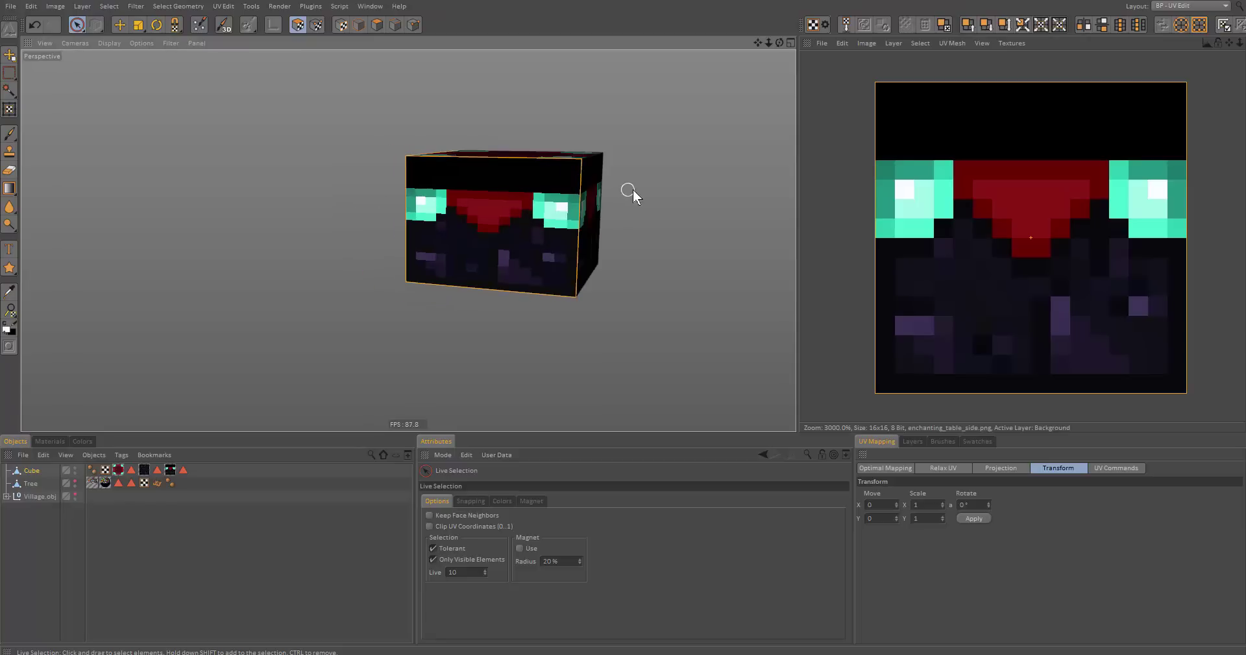
pyautogui.moveTo(632, 195)
pyautogui.keyDown('alt'); pyautogui.mouseDown()
pyautogui.moveTo(734, 200)
pyautogui.moveTo(356, 194)
pyautogui.moveTo(709, 227)
pyautogui.moveTo(655, 255)
pyautogui.moveTo(640, 208)
pyautogui.mouseUp(); pyautogui.keyUp('alt')
# Try moving the selected side faces upward in polygon mode, and undo the move
pyautogui.click(376, 25)
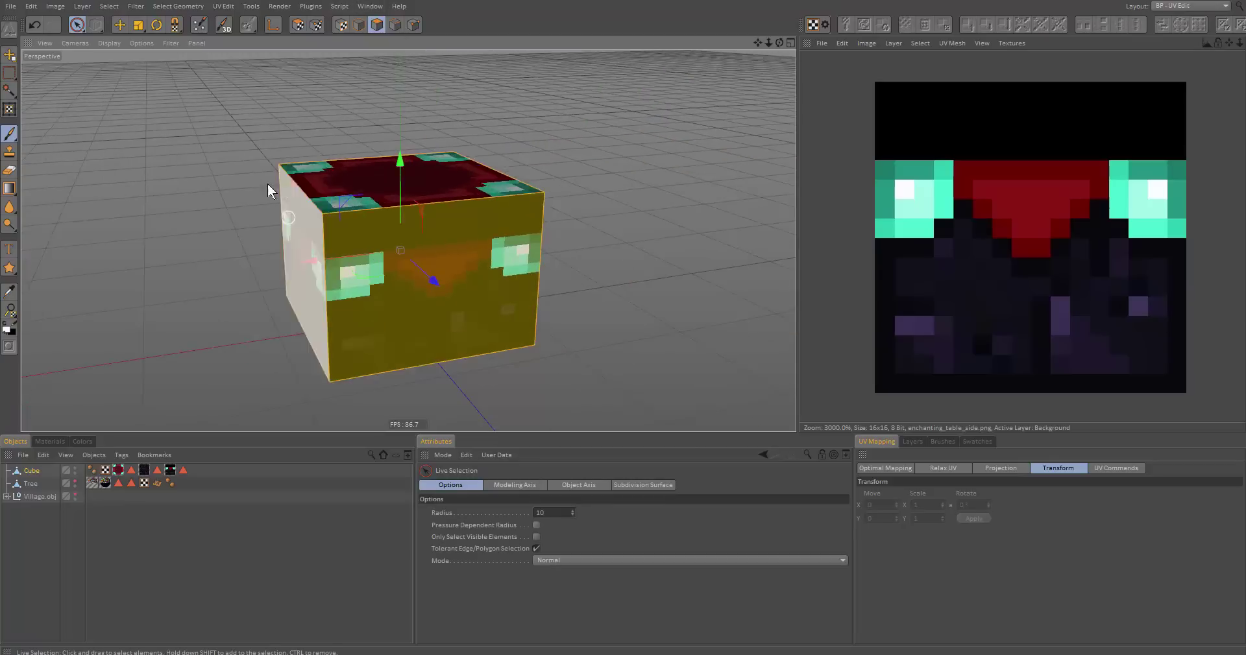
pyautogui.moveTo(402, 166); pyautogui.dragTo(426, 119)
pyautogui.hotkey('ctrl', 'z')
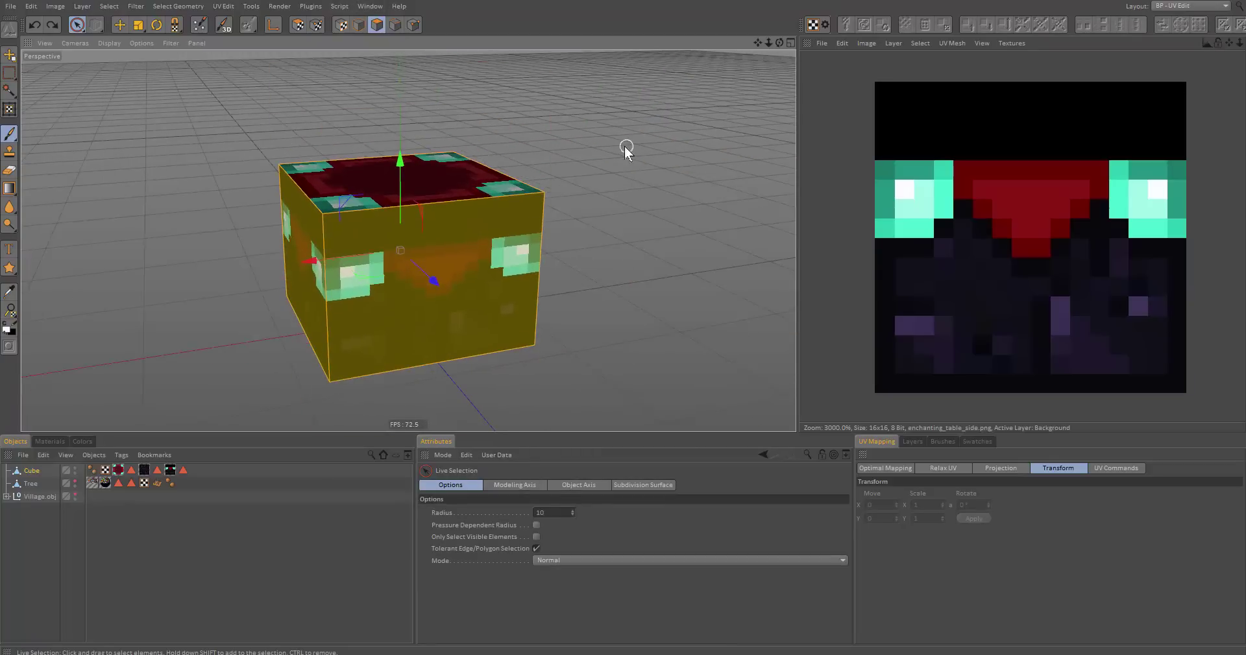
# Switch to UV polygon mode with the cube's side face UVs shown over the texture
pyautogui.click(297, 25)
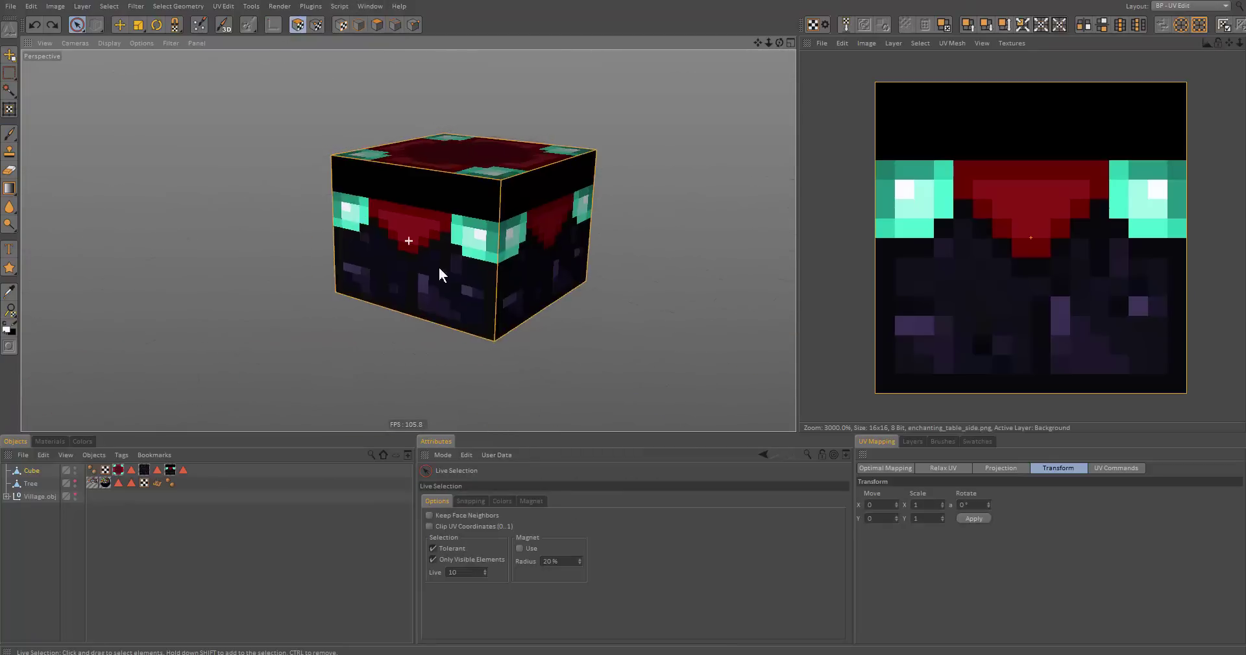
pyautogui.keyDown('alt'); pyautogui.moveTo(438, 268); pyautogui.dragTo(484, 244); pyautogui.keyUp('alt')
pyautogui.keyDown('alt'); pyautogui.moveTo(531, 309); pyautogui.dragTo(401, 215, button='middle'); pyautogui.keyUp('alt')
pyautogui.keyDown('alt'); pyautogui.moveTo(473, 234); pyautogui.dragTo(533, 270, button='middle'); pyautogui.keyUp('alt')
# Try moving the side faces' UV polygons freehand over the texture, and undo each move
pyautogui.press('e')
pyautogui.moveTo(993, 102); pyautogui.dragTo(959, 94)
pyautogui.hotkey('ctrl', 'z')
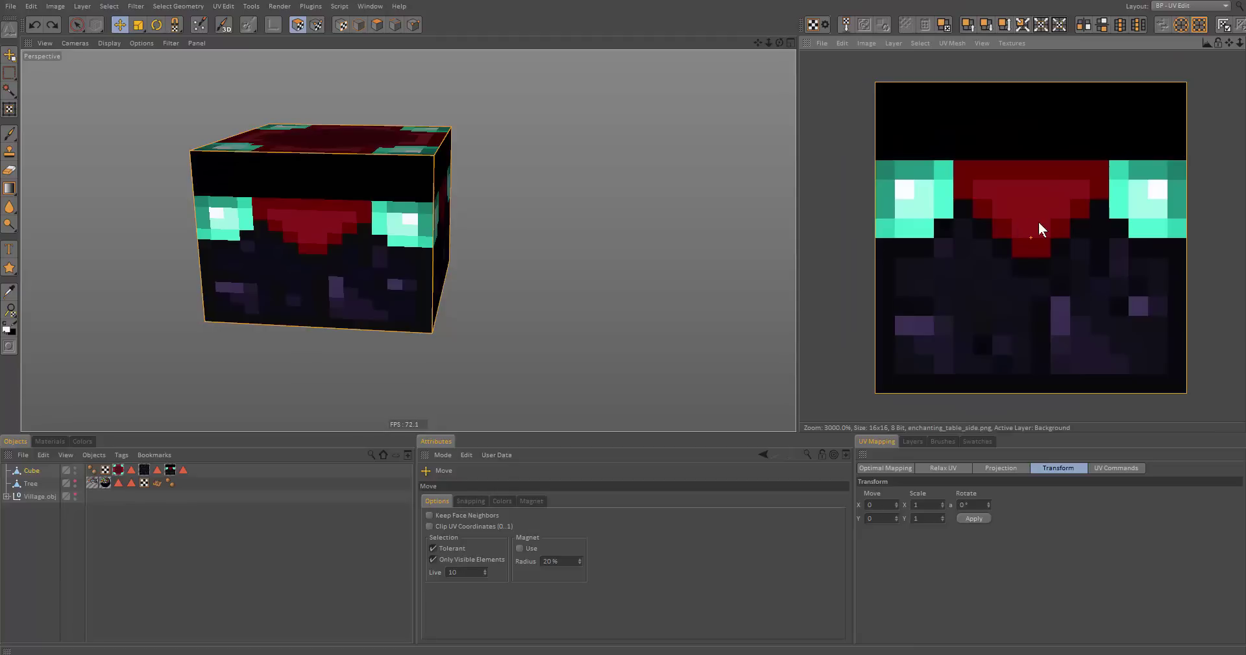
pyautogui.moveTo(1029, 245); pyautogui.dragTo(1032, 192)
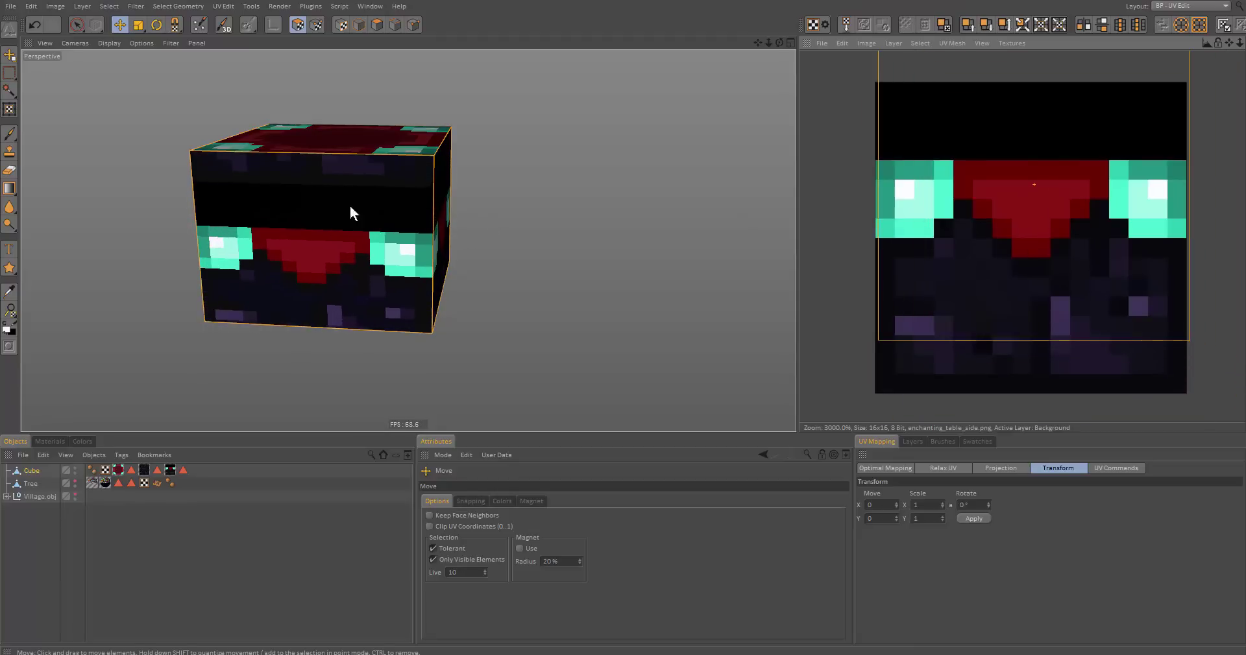
pyautogui.hotkey('ctrl', 'z')
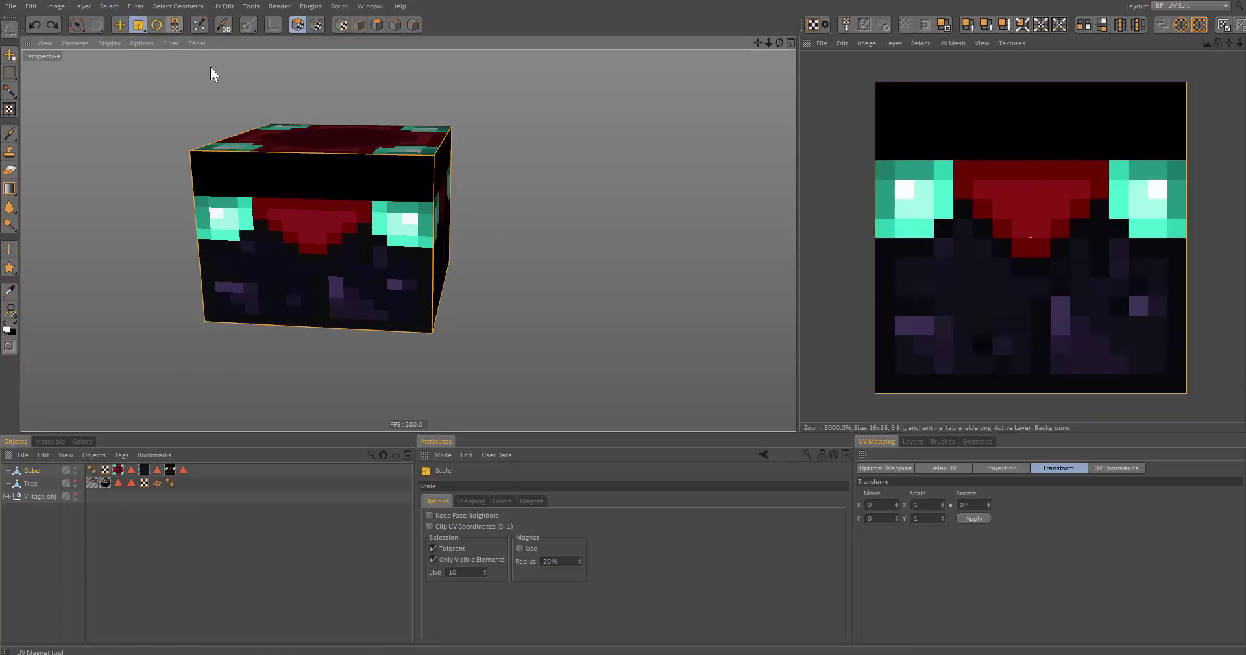
# Try shrinking the side faces' UV polygons uniformly toward the texture's upper-left corner, and undo each attempt
pyautogui.click(139, 26)
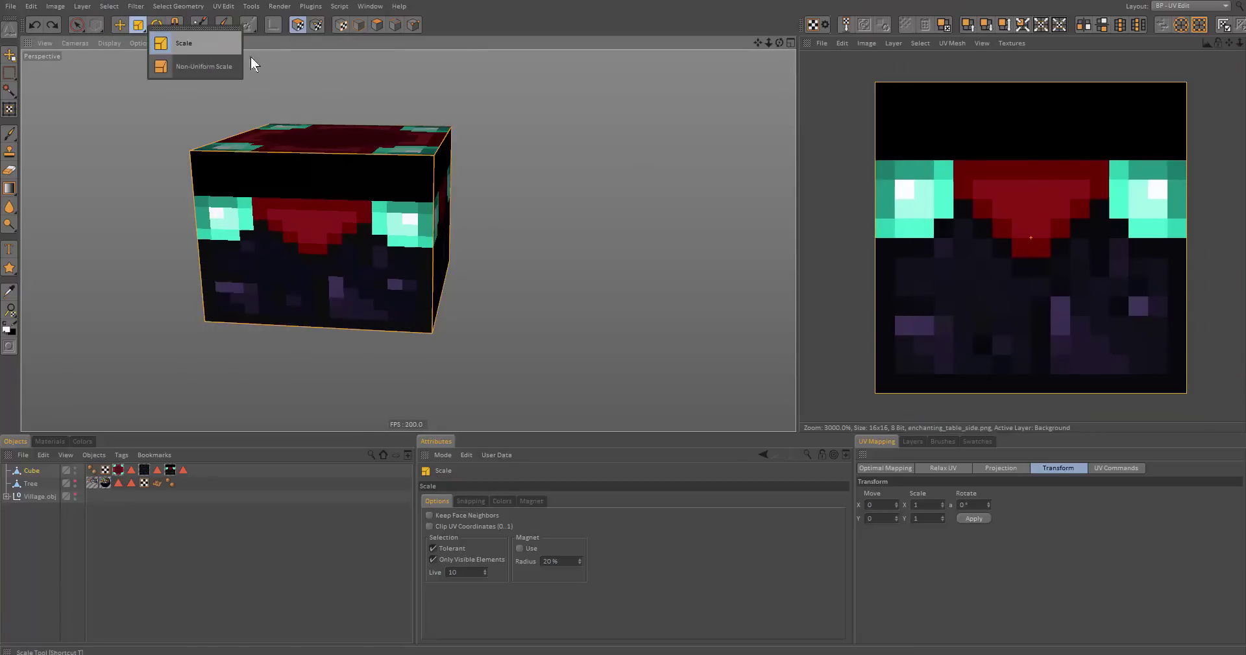
pyautogui.moveTo(1003, 288); pyautogui.dragTo(883, 388)
pyautogui.hotkey('ctrl', 'z')
pyautogui.hotkey('ctrl', 'z')
pyautogui.moveTo(1186, 81); pyautogui.dragTo(1116, 82)
pyautogui.hotkey('ctrl', 'z')
pyautogui.moveTo(875, 82); pyautogui.dragTo(831, 98)
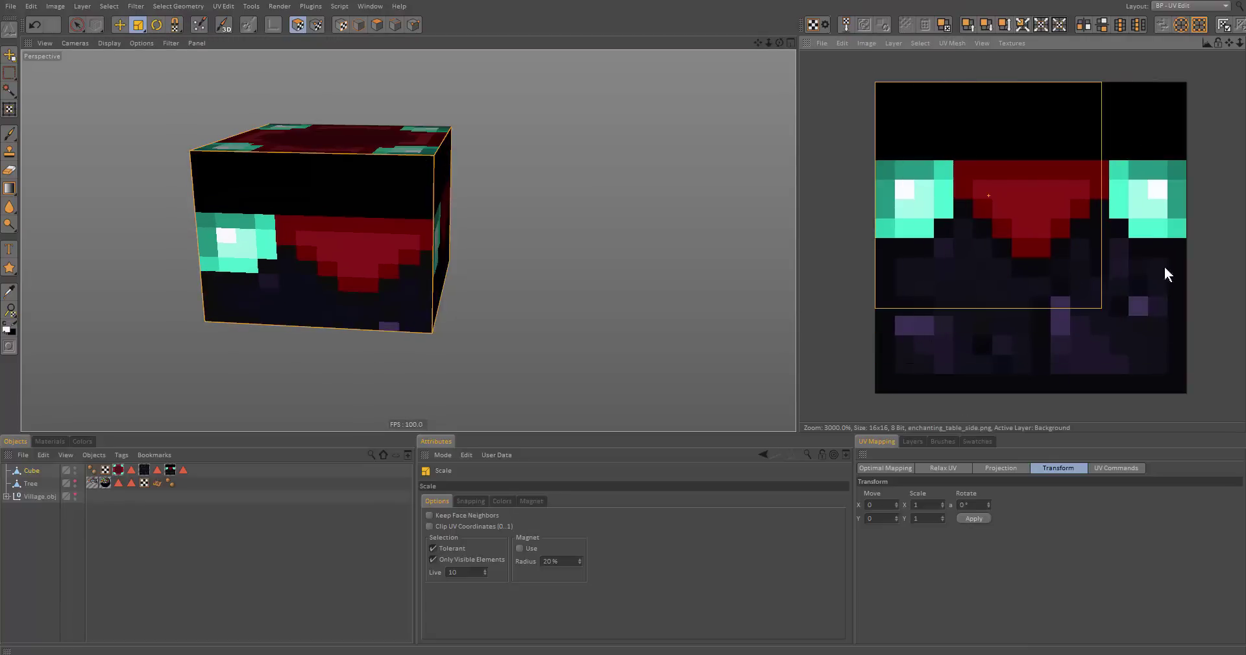
pyautogui.hotkey('ctrl', 'z')
# Try shrinking the side UV polygons uniformly about their centre and toward the texture's lower-left corner, and undo each attempt
pyautogui.moveTo(1186, 394); pyautogui.dragTo(1135, 324)
pyautogui.hotkey('ctrl', 'z')
pyautogui.hotkey('ctrl', 'z')
pyautogui.moveTo(1030, 238); pyautogui.dragTo(1010, 243)
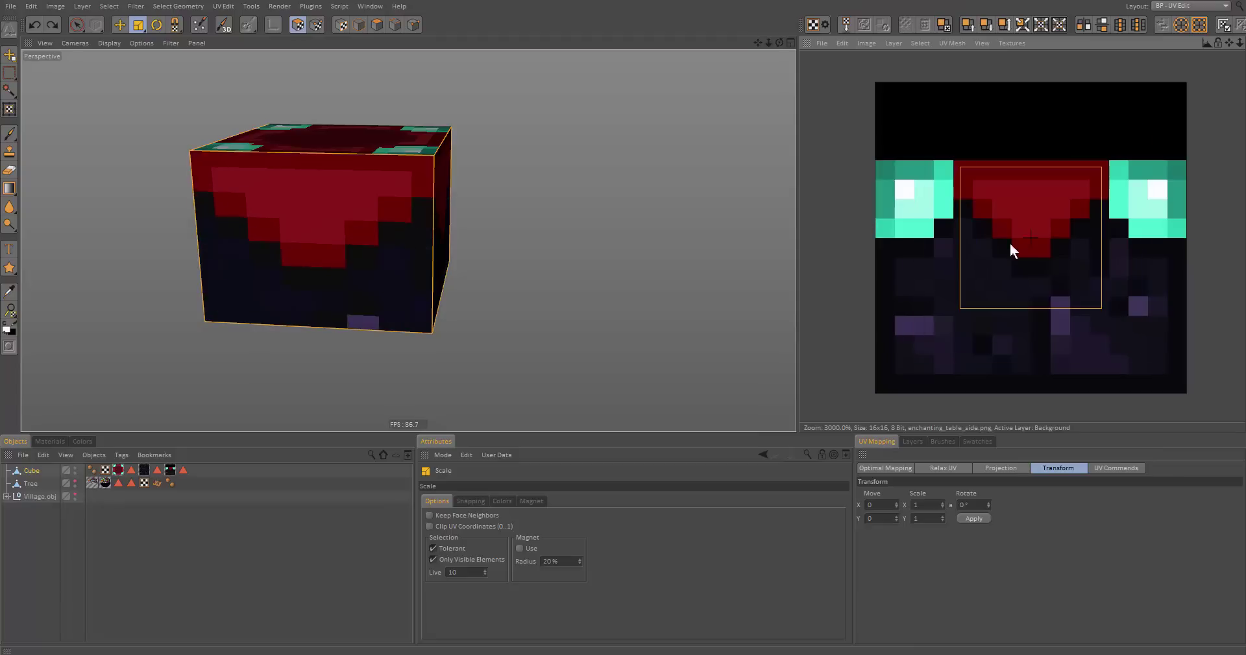
pyautogui.hotkey('ctrl', 'z')
pyautogui.moveTo(954, 329); pyautogui.dragTo(933, 347)
pyautogui.hotkey('ctrl', 'z')
pyautogui.hotkey('ctrl', 'y')
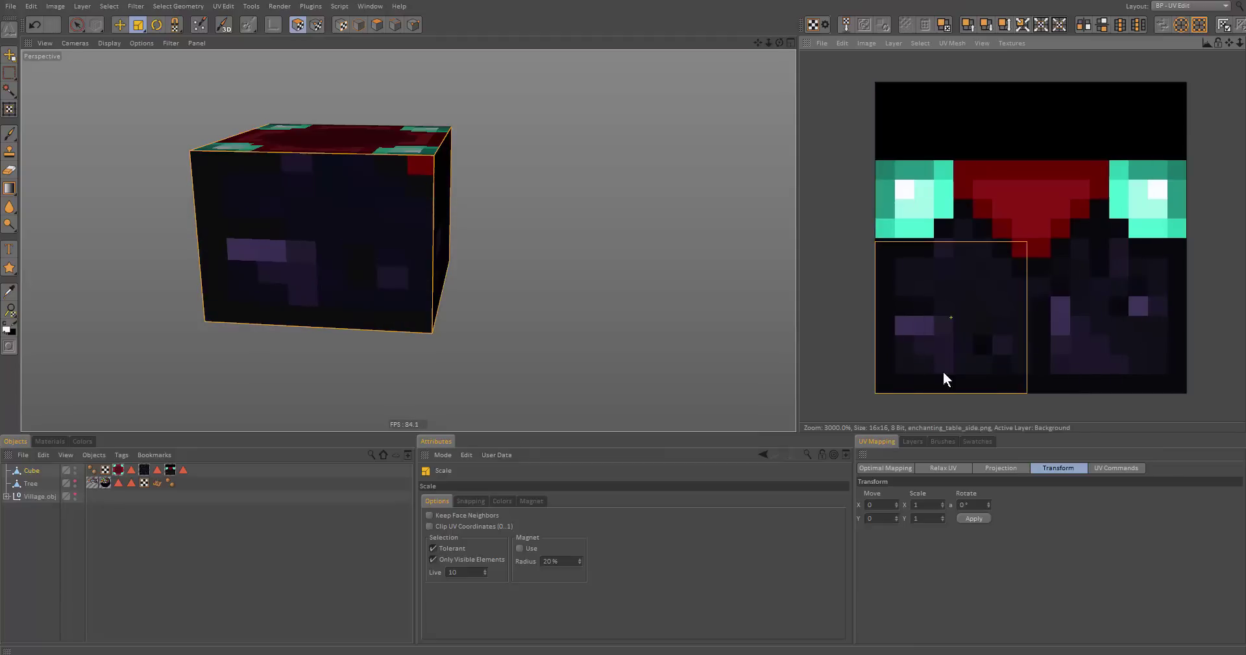
pyautogui.hotkey('ctrl', 'z')
# Try fitting the side UV polygons freehand below the texture's black strip with Non-Uniform Scale, and undo the attempts
pyautogui.click(137, 30)
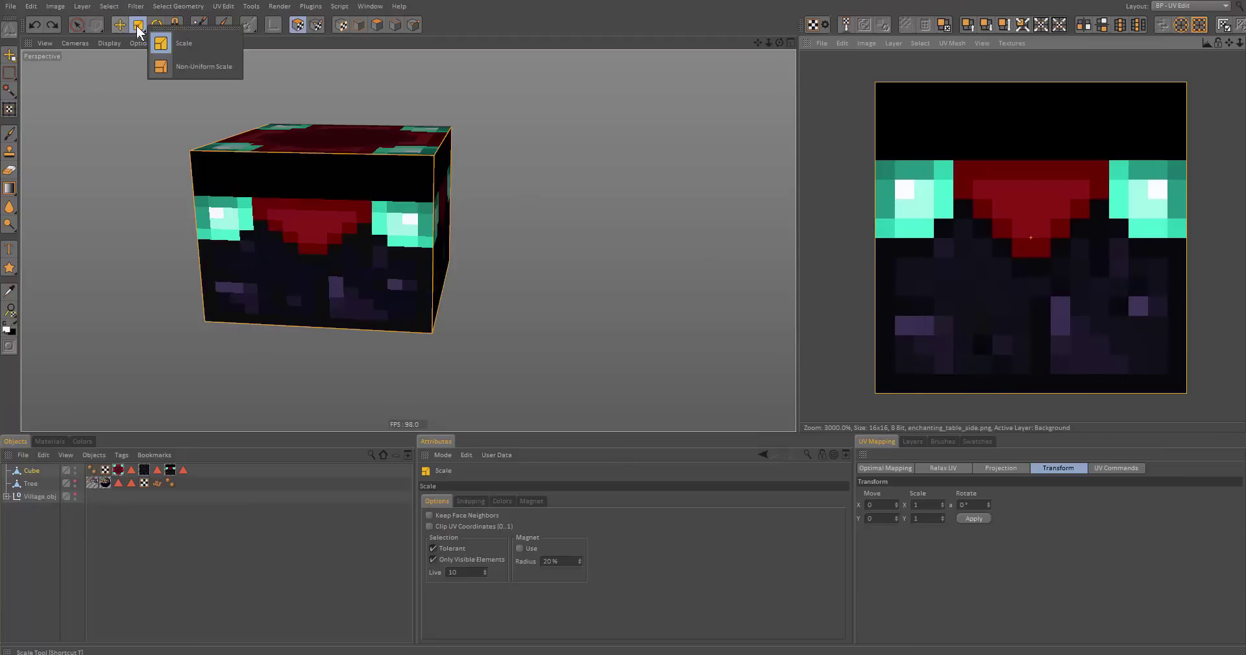
pyautogui.click(226, 72)
pyautogui.moveTo(875, 393); pyautogui.dragTo(1090, 357)
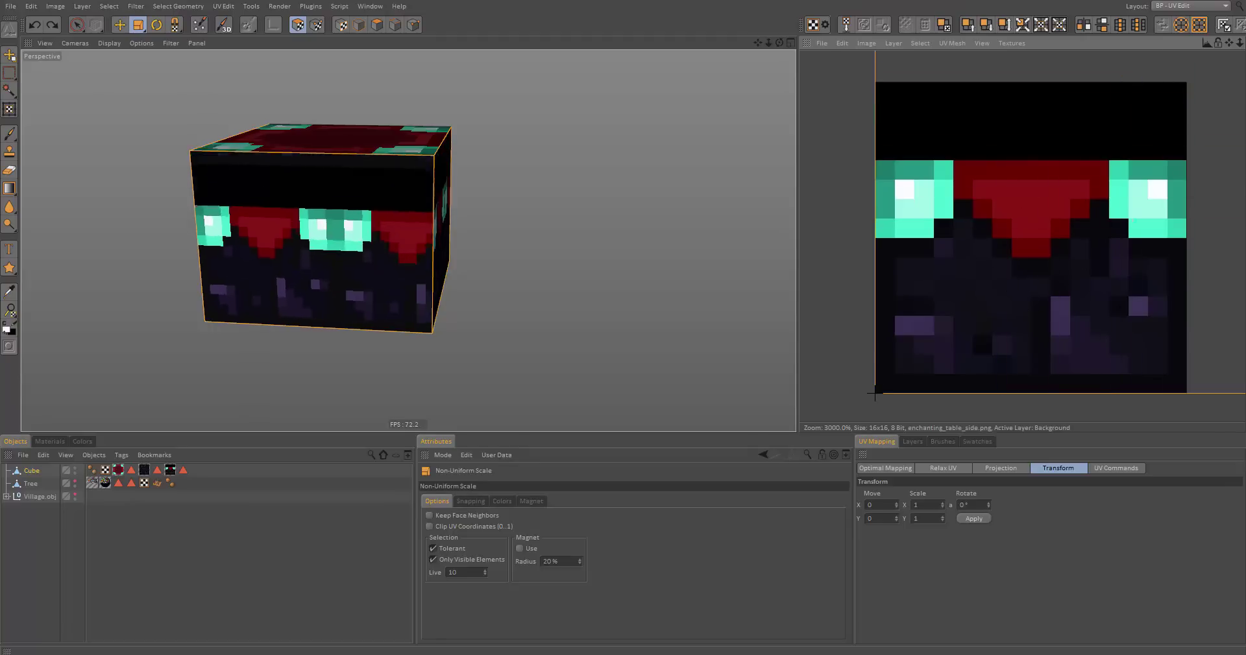
pyautogui.moveTo(1137, 218); pyautogui.dragTo(1033, 271)
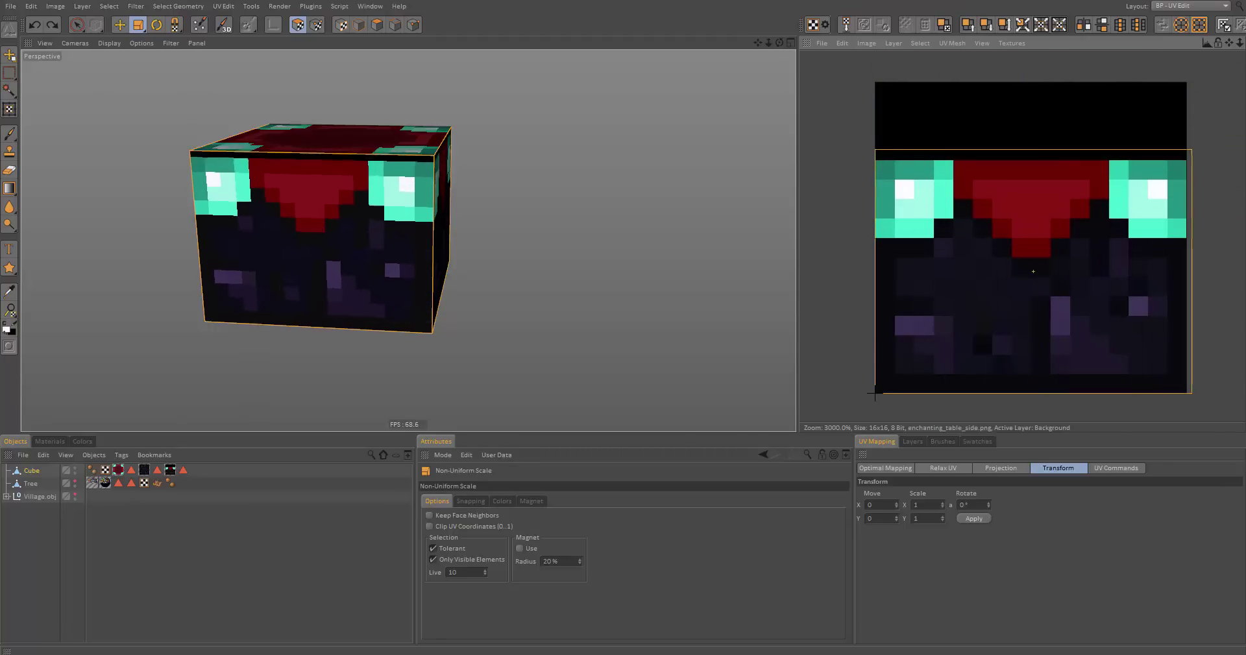
pyautogui.moveTo(874, 392); pyautogui.dragTo(871, 394)
pyautogui.keyDown('alt'); pyautogui.moveTo(343, 253); pyautogui.dragTo(408, 208); pyautogui.keyUp('alt')
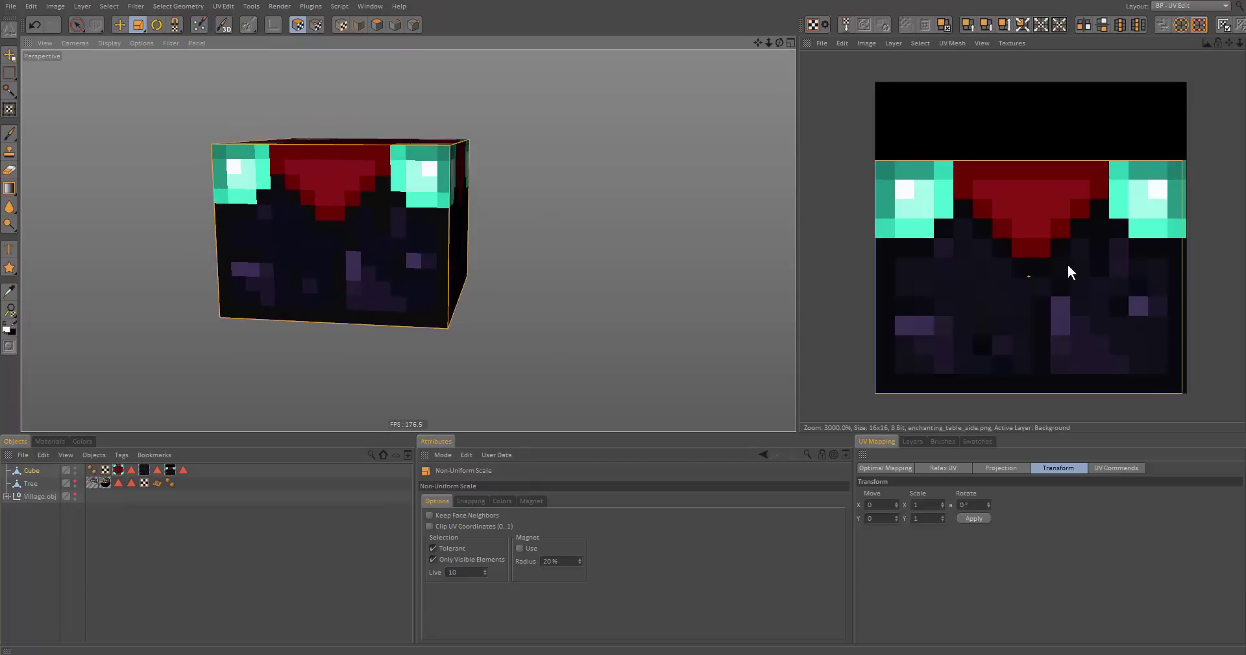
pyautogui.hotkey('ctrl', 'z')
pyautogui.moveTo(1030, 238); pyautogui.dragTo(1030, 276)
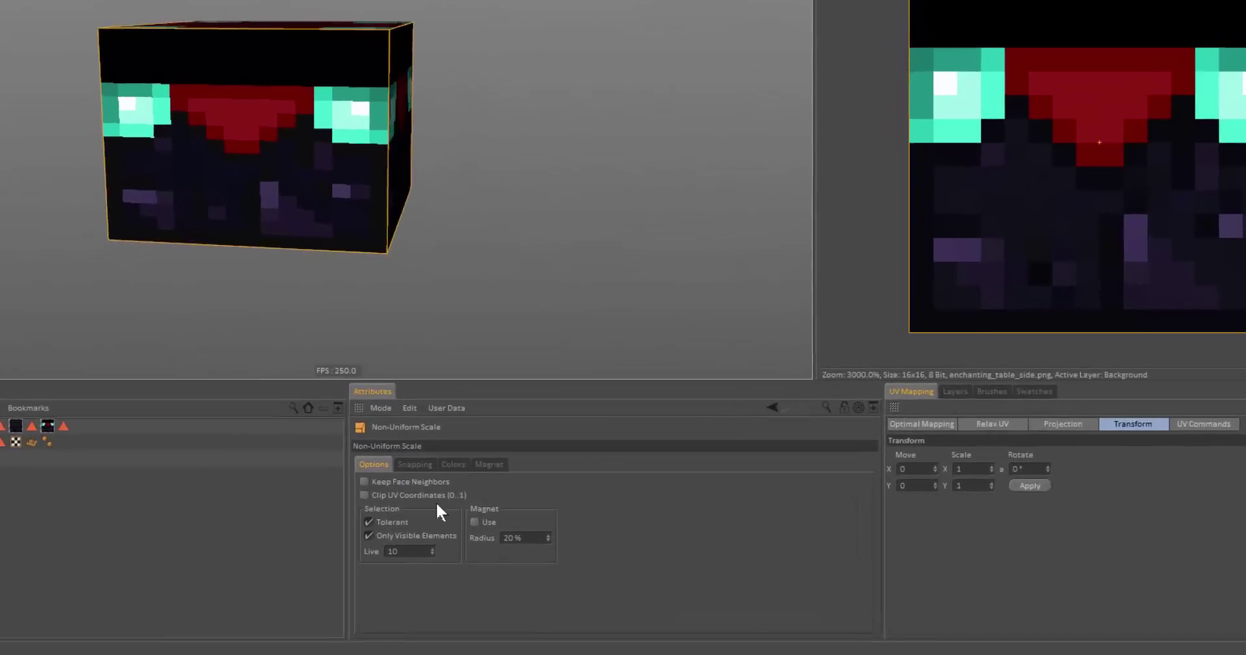
# Enable quantized snapping for UV Move and Scale, with both increments set to 3.125%
pyautogui.click(470, 501)
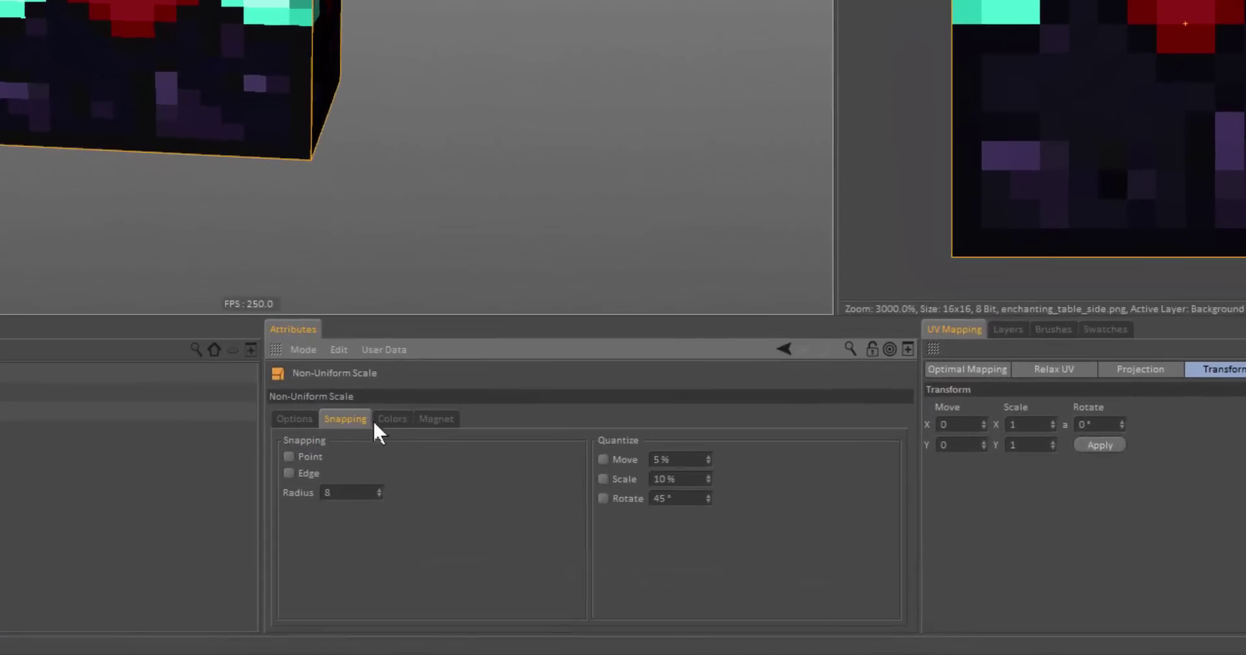
pyautogui.click(316, 419)
pyautogui.click(346, 419)
pyautogui.moveTo(691, 459); pyautogui.dragTo(661, 459)
pyautogui.write('6.25')
pyautogui.press('Tab')
pyautogui.press('Tab')
pyautogui.press('Tab')
pyautogui.click(707, 456)
pyautogui.click(690, 458)
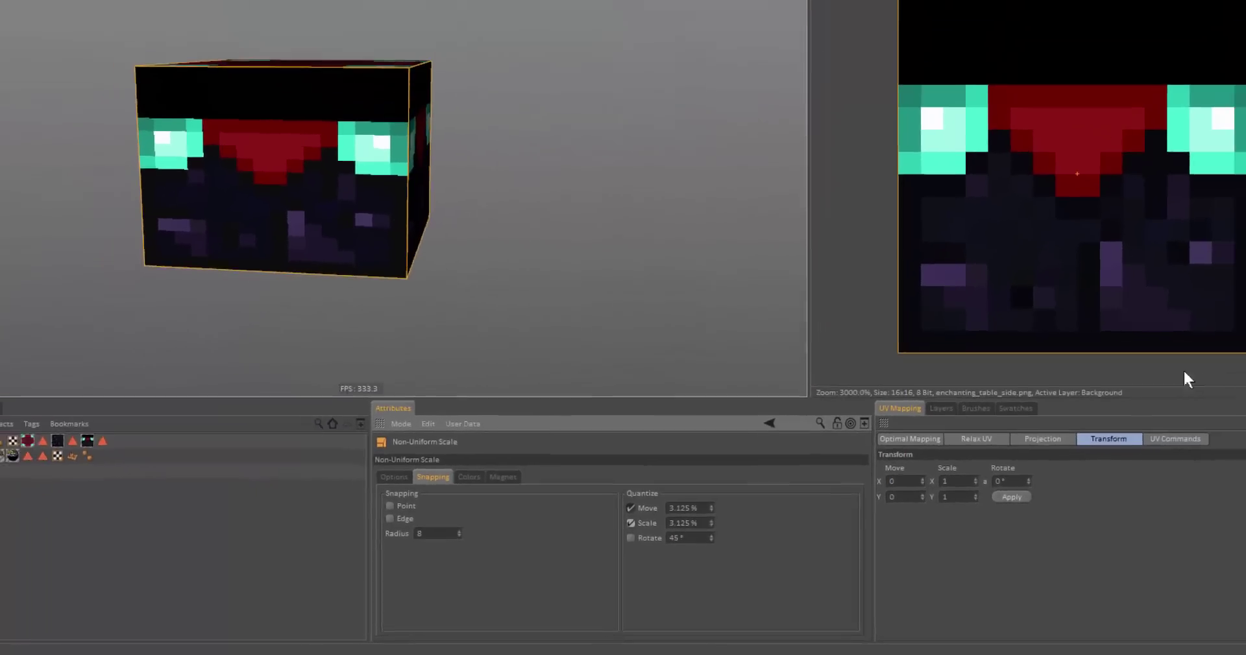
# Try moving the side UV polygons over the texture in quantized increments, and return them to their starting position
pyautogui.press('e')
pyautogui.moveTo(1185, 23); pyautogui.dragTo(1200, 67)
pyautogui.moveTo(1040, 267)
pyautogui.mouseDown()
pyautogui.moveTo(1050, 316)
pyautogui.moveTo(1064, 266)
pyautogui.mouseUp()
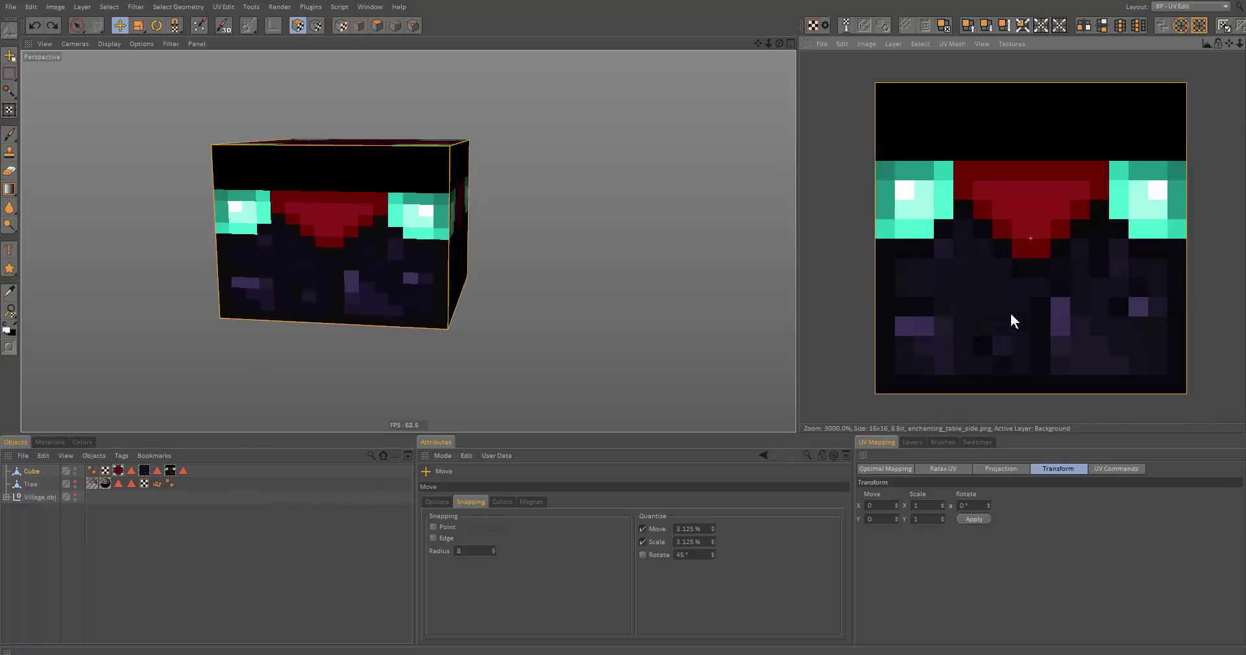
# Shrink the side UV polygons vertically toward the texture's lower edge with Non-Uniform Scale, aligning their upper edge with the black strip's lower border
pyautogui.click(137, 25)
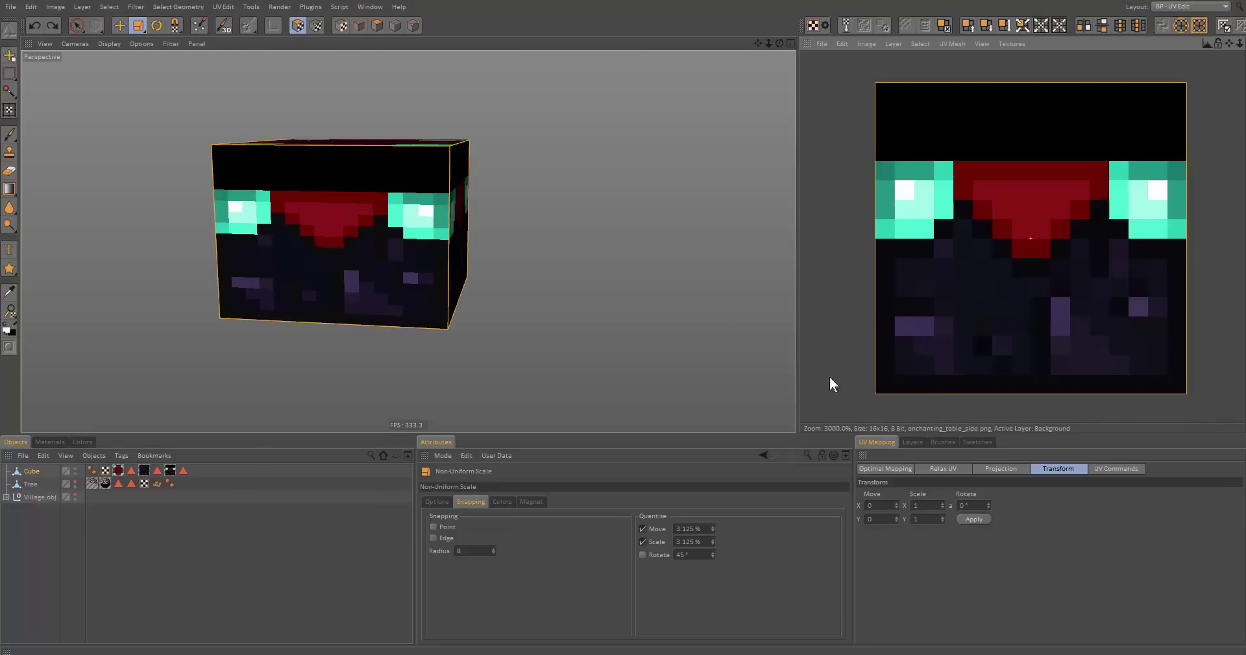
pyautogui.moveTo(869, 391); pyautogui.dragTo(815, 338)
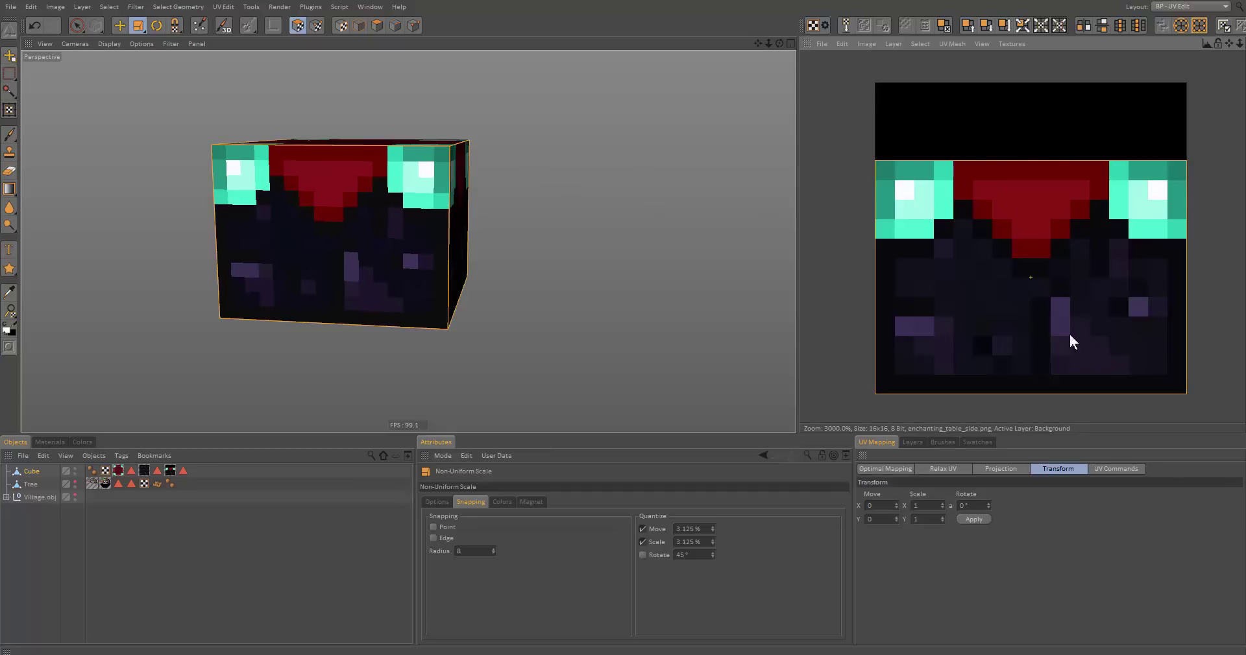
# Reload the BP - UV Edit layout and close the textures open in the texture view
pyautogui.click(1208, 6)
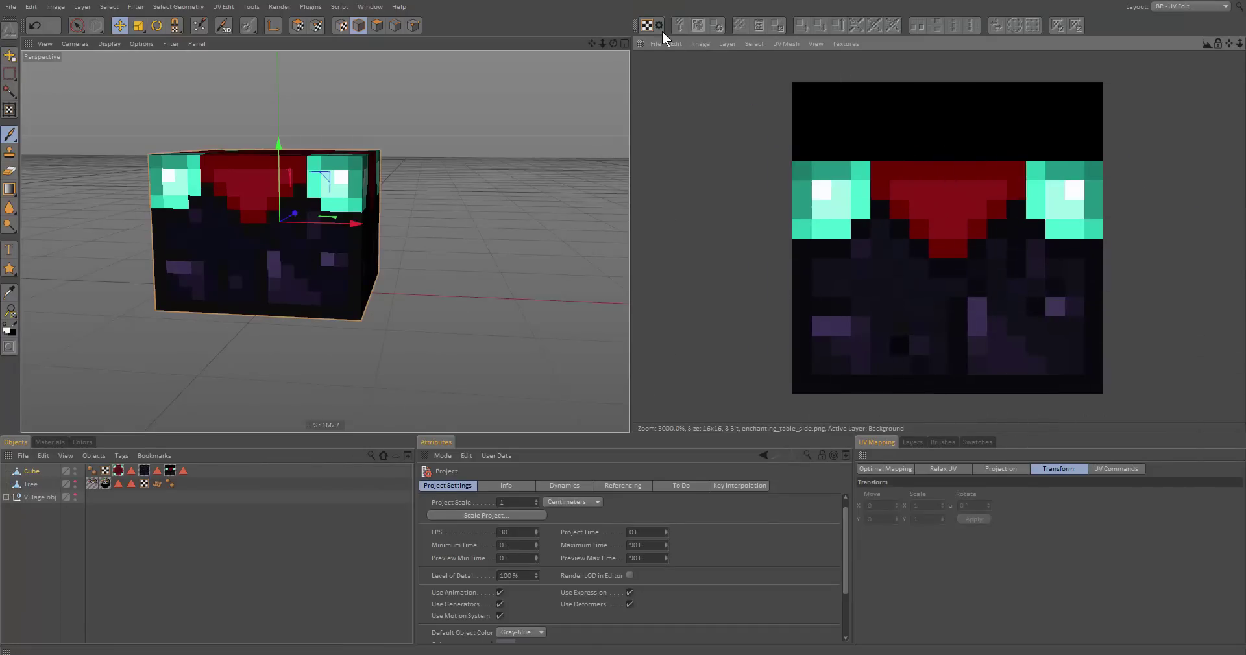
pyautogui.click(655, 43)
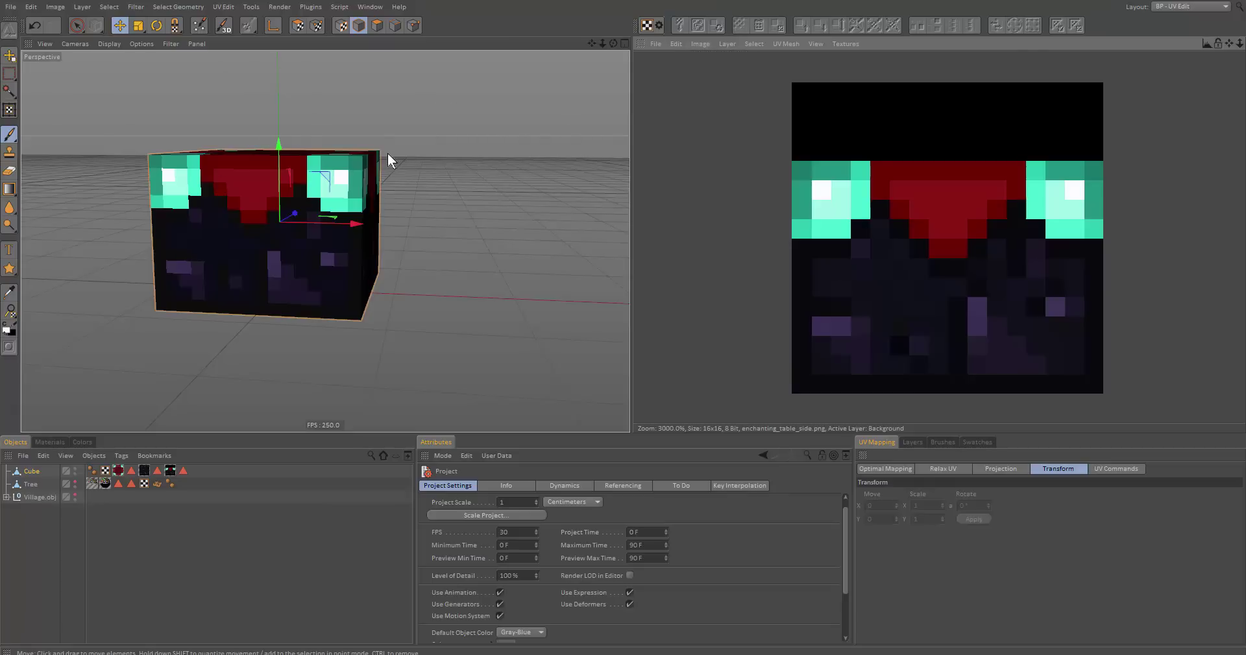
pyautogui.keyDown('alt'); pyautogui.moveTo(446, 198); pyautogui.dragTo(532, 265, button='middle'); pyautogui.keyUp('alt')
pyautogui.keyDown('alt'); pyautogui.moveTo(531, 265); pyautogui.dragTo(617, 194); pyautogui.keyUp('alt')
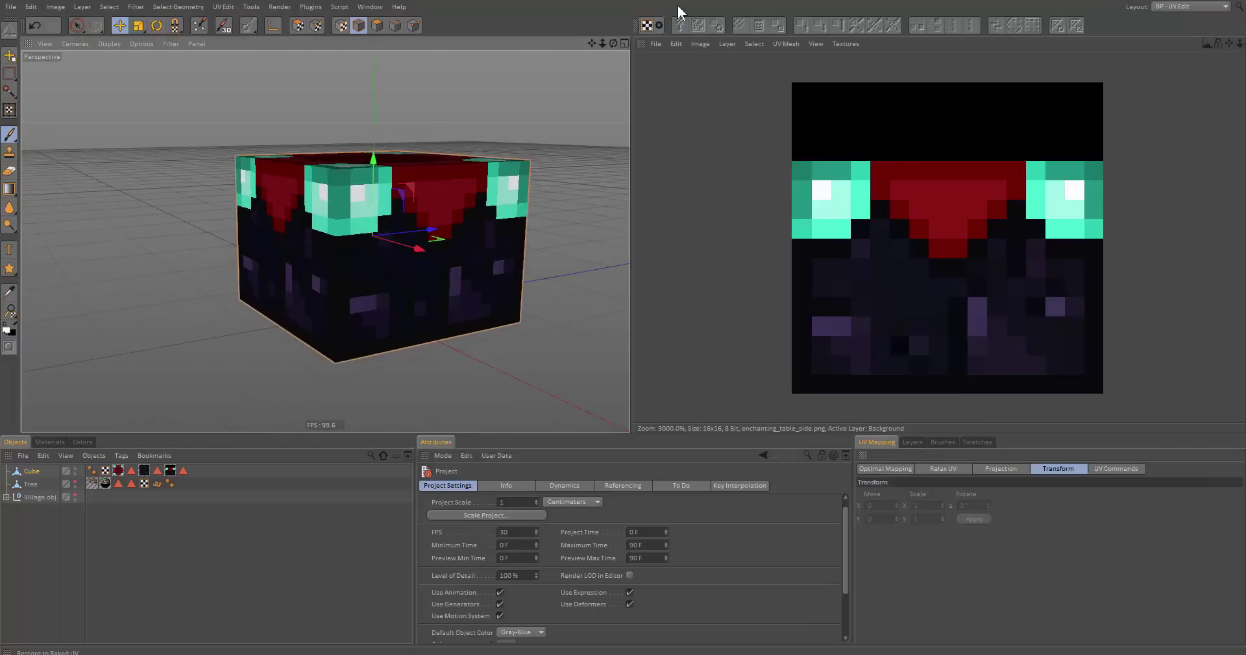
pyautogui.click(655, 44)
pyautogui.click(729, 128)
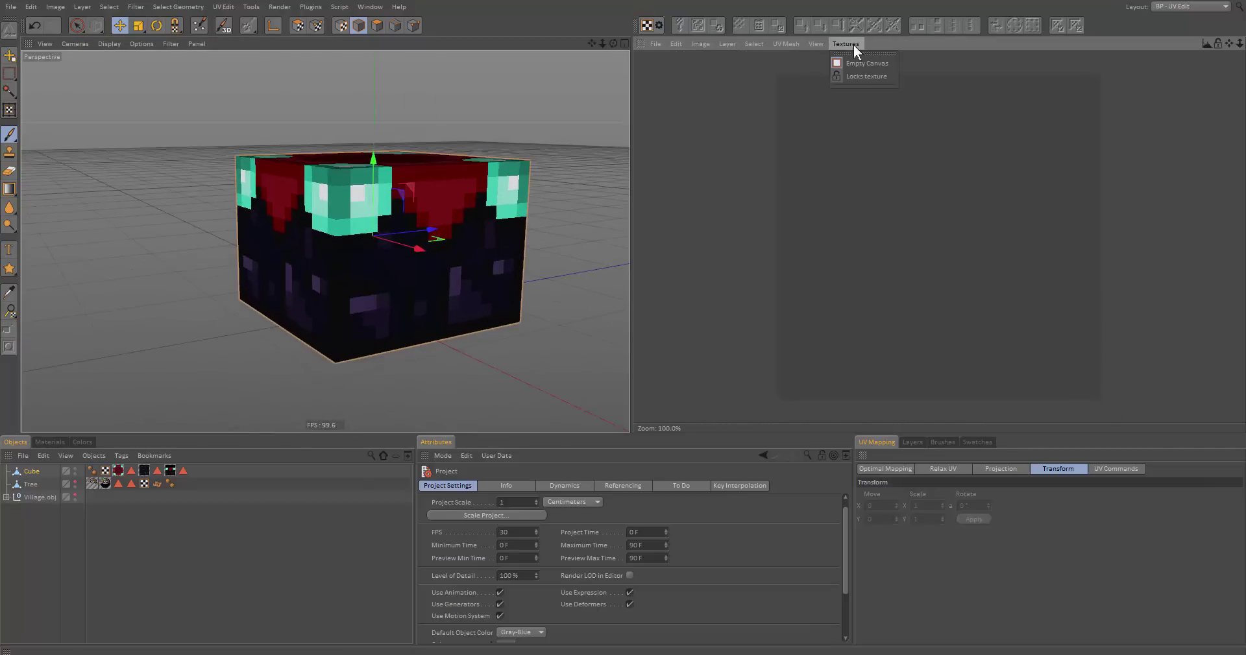
pyautogui.press('Escape')
# Switch to the Startup layout and examine the textured bed model from several sides
pyautogui.click(1191, 6)
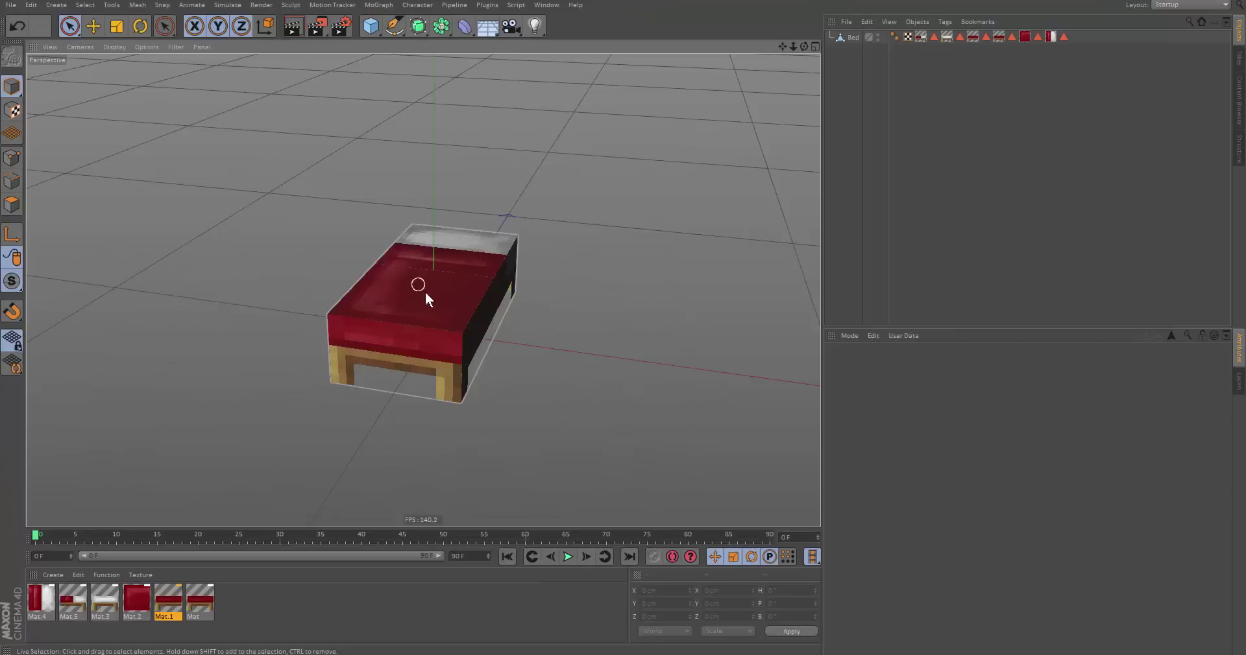
pyautogui.keyDown('alt'); pyautogui.moveTo(451, 294); pyautogui.dragTo(729, 275); pyautogui.keyUp('alt')
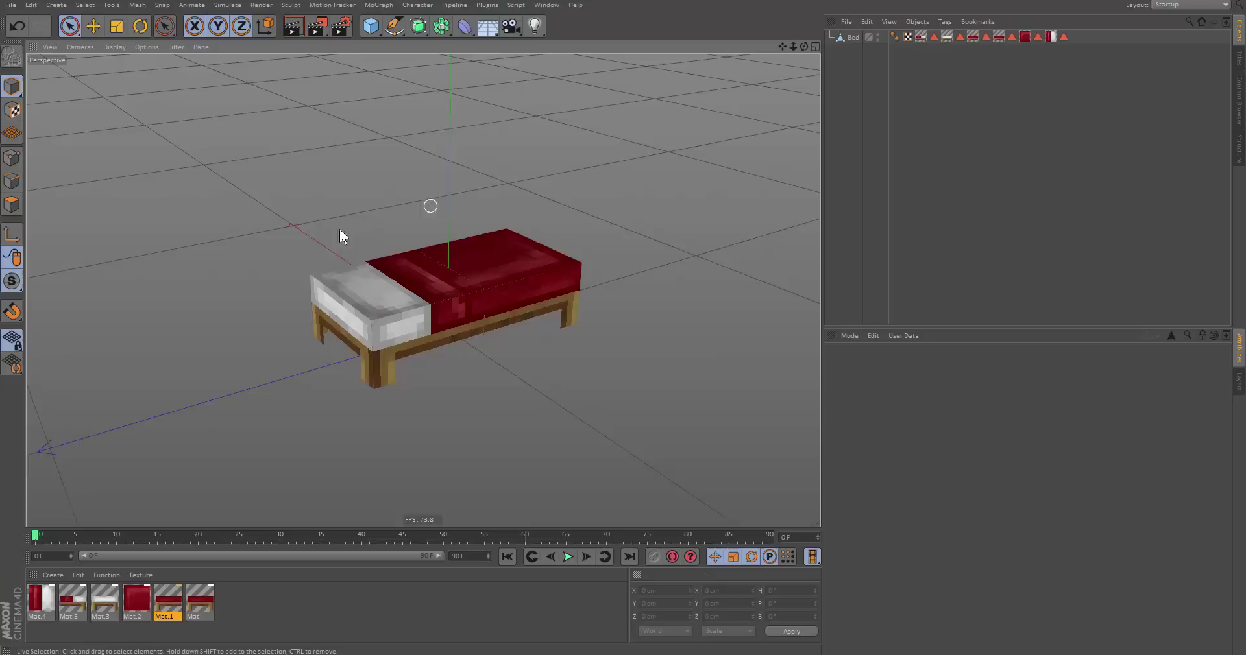
pyautogui.keyDown('alt'); pyautogui.moveTo(456, 270); pyautogui.dragTo(513, 269); pyautogui.keyUp('alt')
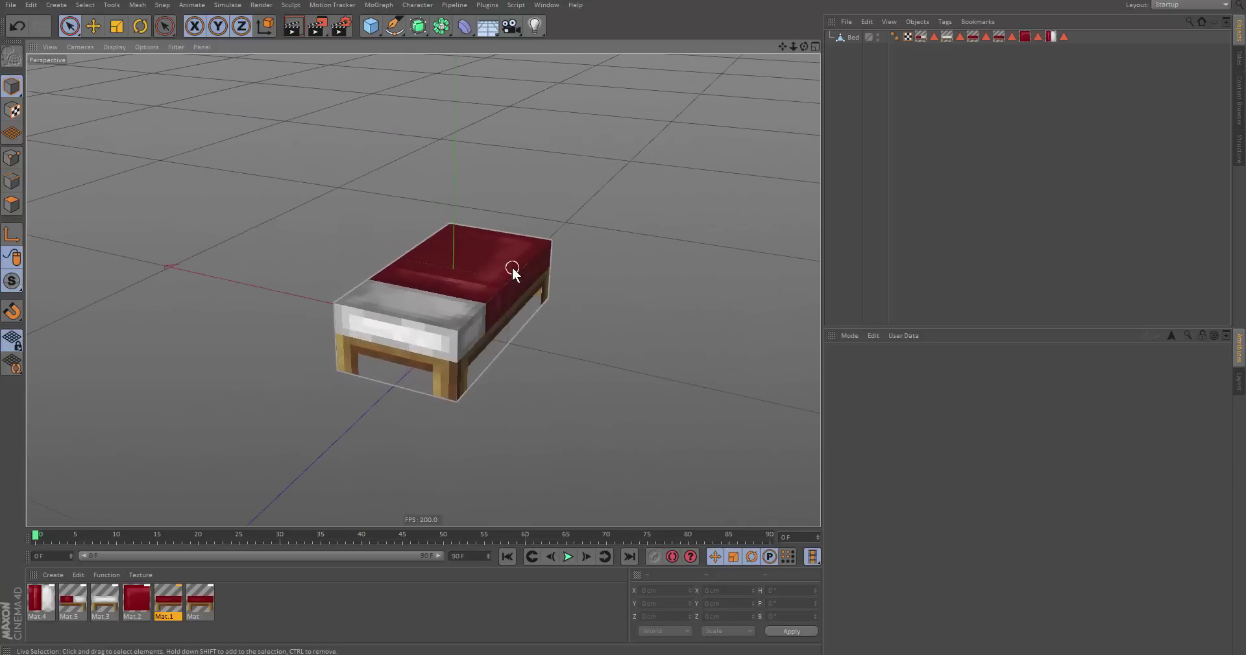